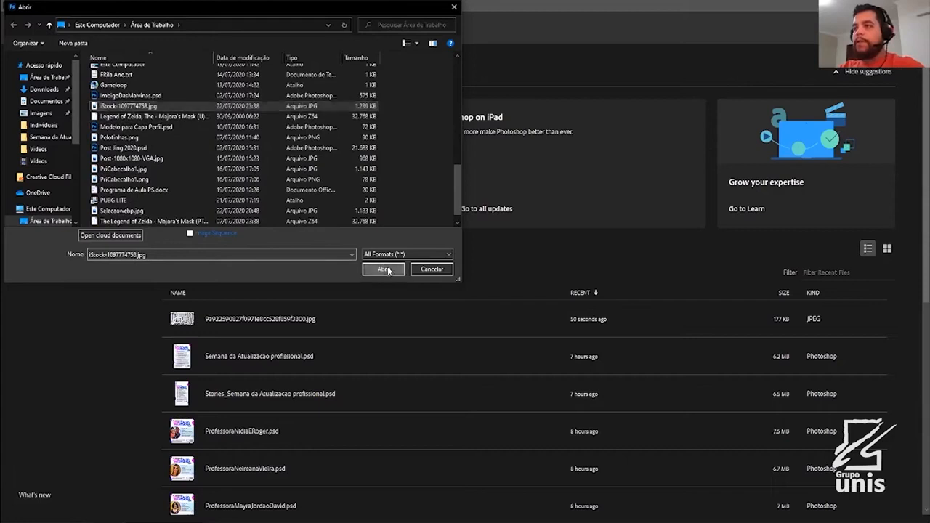
Step: Open the photo iStock-1097774758.jpg and activate the Move tool
{"action": "left_click", "coordinate": [490, 249]}
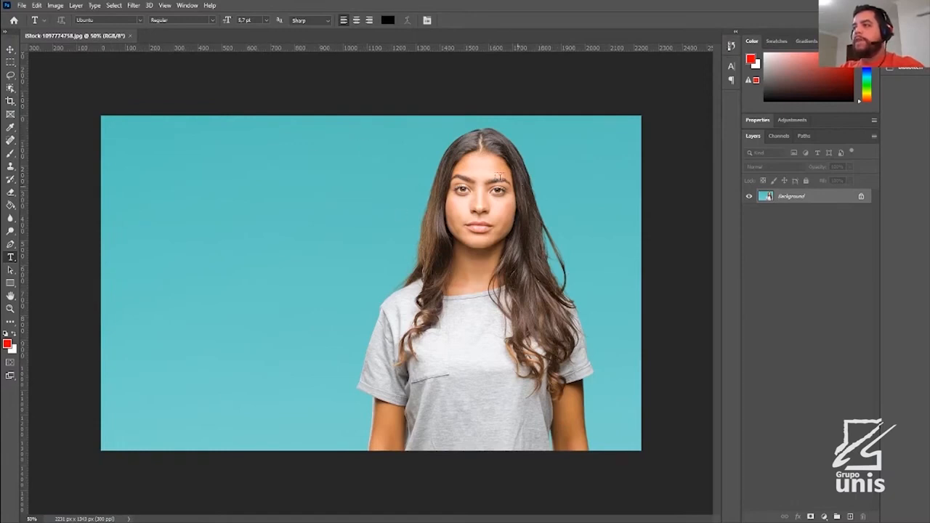
{"action": "left_click", "coordinate": [10, 49]}
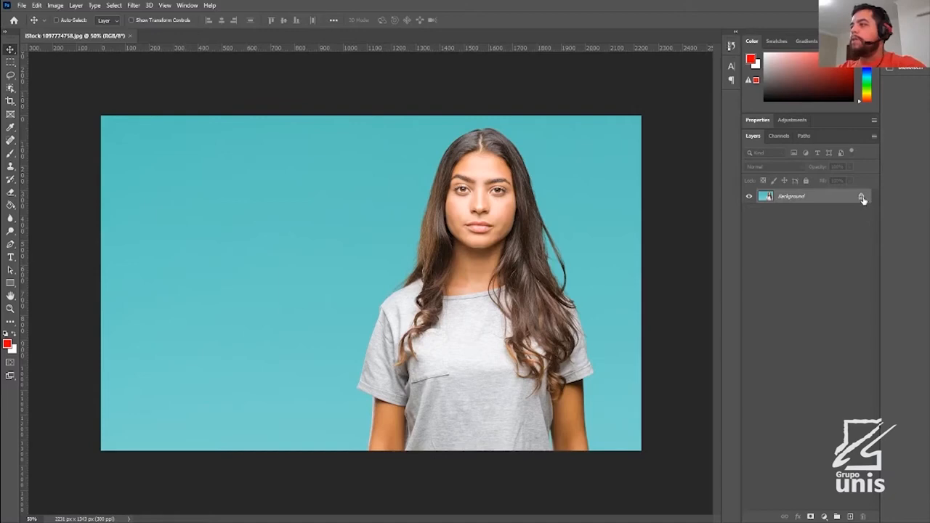
Step: Convert the locked Background to a normal layer and move the photo around on the canvas
{"action": "left_click", "coordinate": [492, 184]}
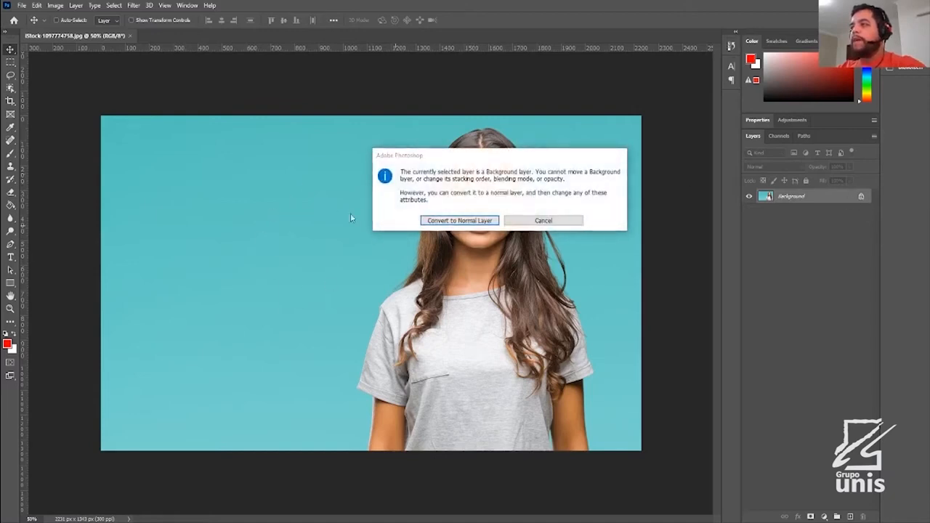
{"action": "left_click_drag", "start_coordinate": [500, 162], "coordinate": [368, 162]}
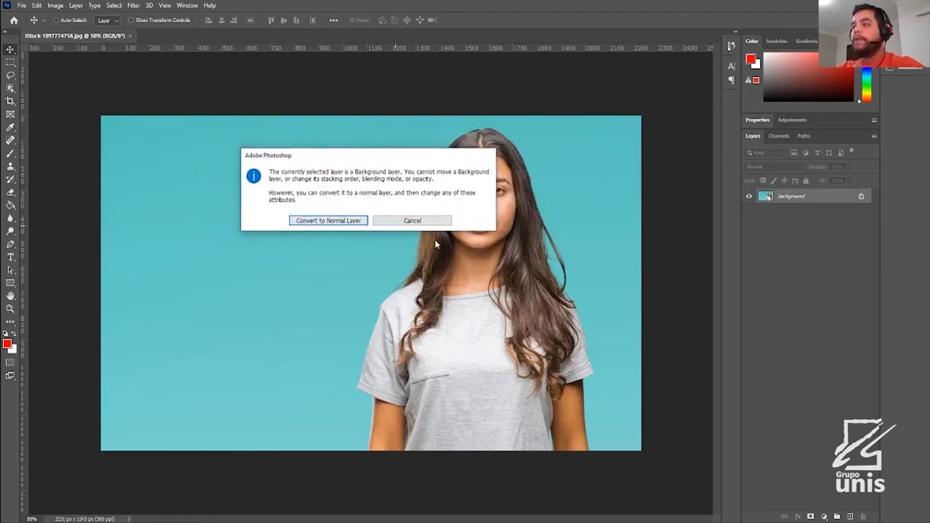
{"action": "left_click", "coordinate": [339, 220]}
{"action": "left_click_drag", "start_coordinate": [549, 174], "coordinate": [450, 216]}
{"action": "left_click_drag", "start_coordinate": [401, 238], "coordinate": [497, 189]}
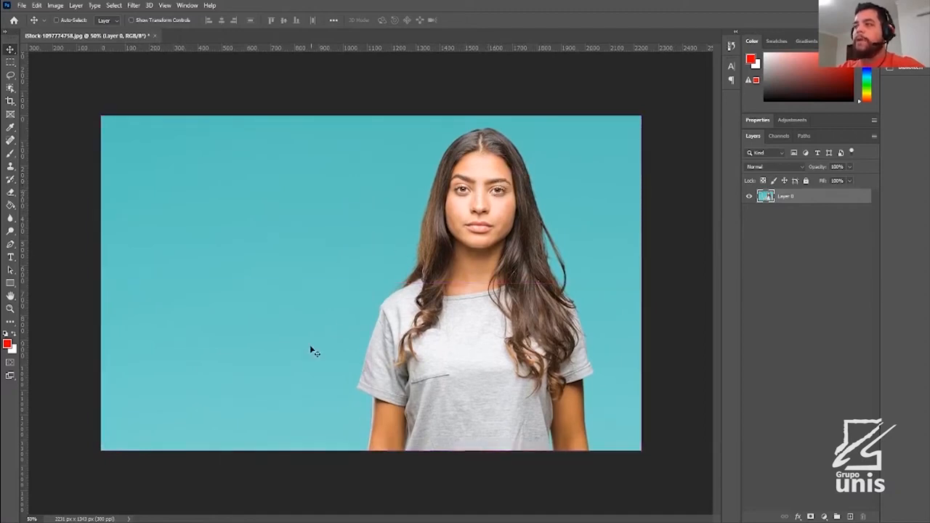
Step: Revert the document to its Open state in the history and enlarge the history list
{"action": "left_click", "coordinate": [730, 48]}
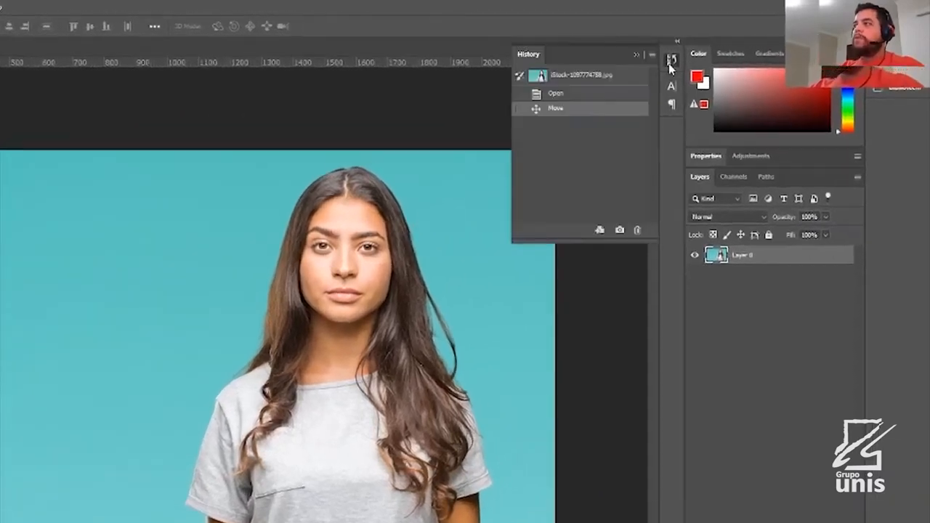
{"action": "left_click", "coordinate": [564, 97]}
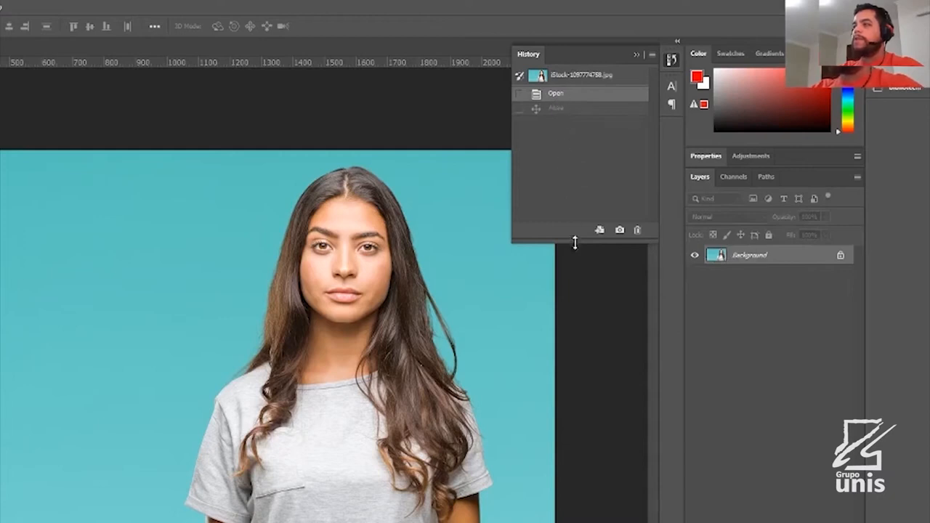
{"action": "left_click_drag", "start_coordinate": [588, 240], "coordinate": [570, 430]}
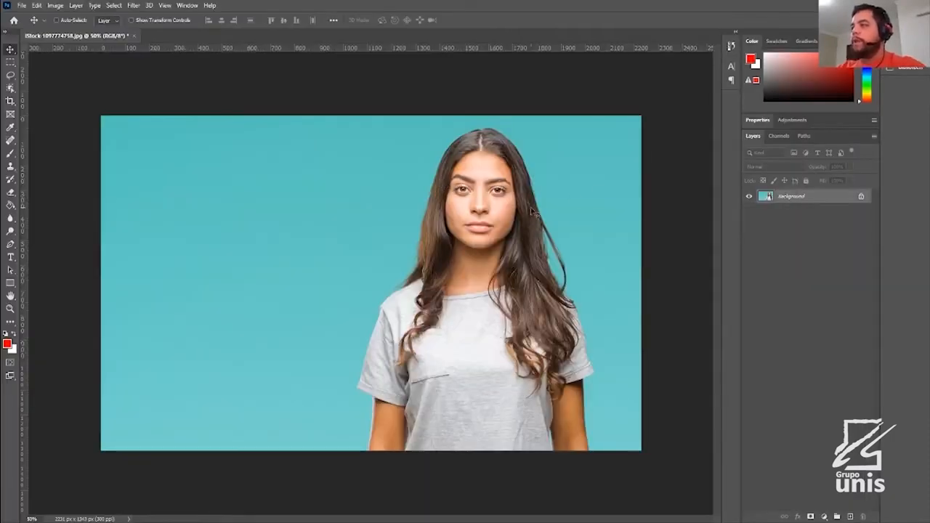
Step: Duplicate the Background layer under the name "menina"
{"action": "right_click", "coordinate": [798, 196]}
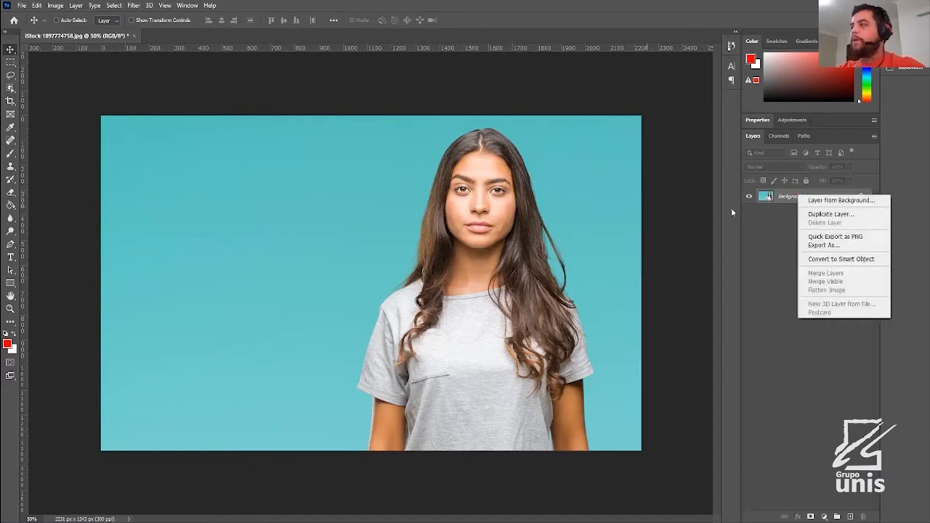
{"action": "left_click", "coordinate": [537, 235]}
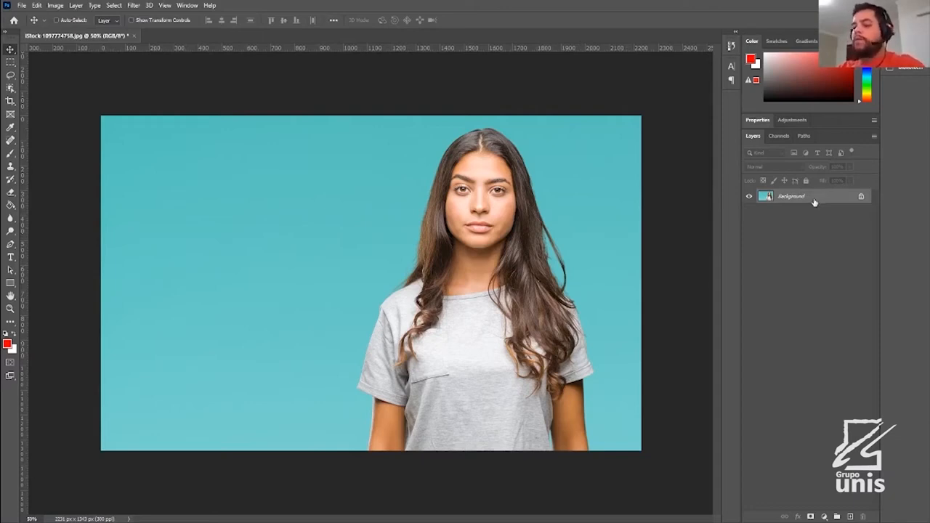
{"action": "right_click", "coordinate": [812, 202]}
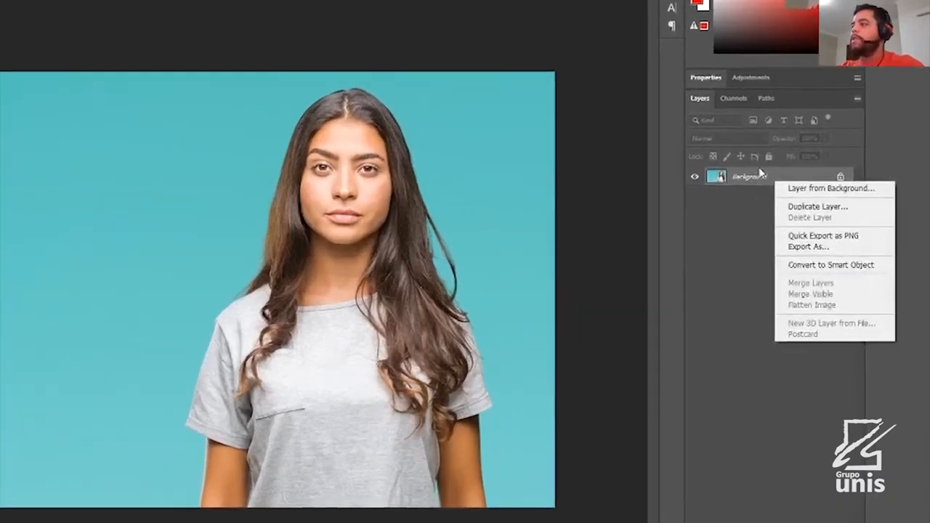
{"action": "left_click", "coordinate": [816, 208]}
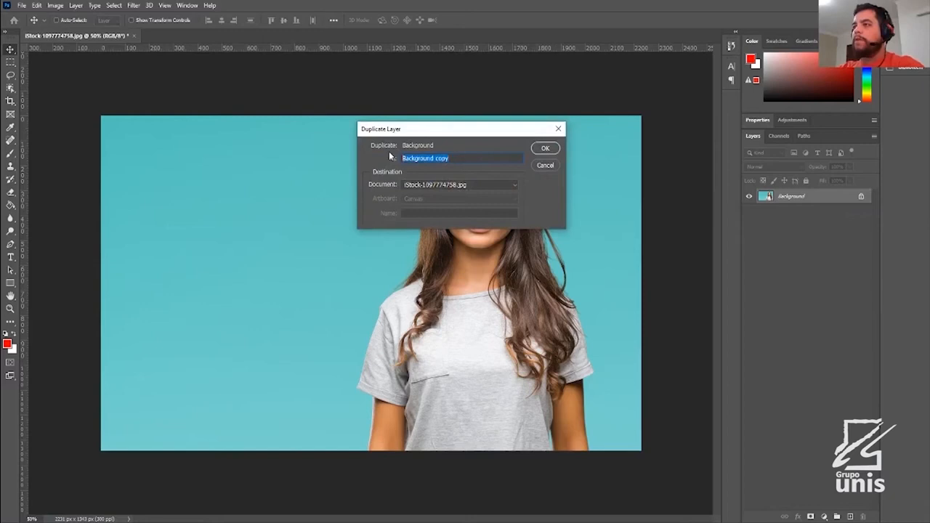
{"action": "type", "text": "mi"}
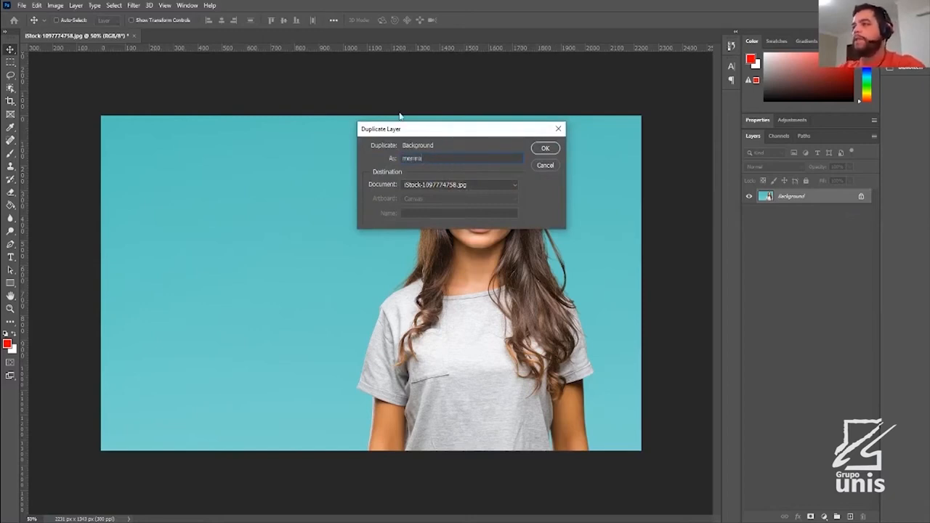
{"action": "left_click", "coordinate": [545, 149]}
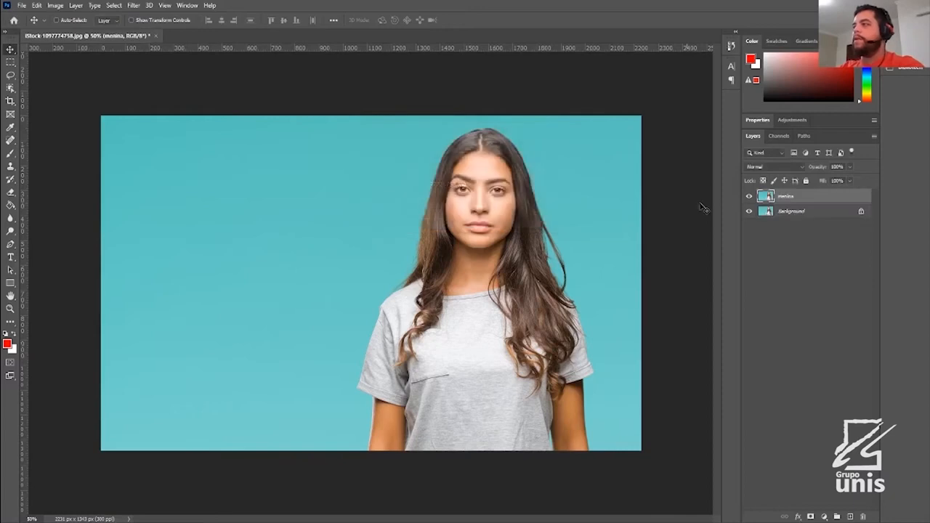
Step: Toggle the menina layer's visibility repeatedly to compare it with the Background layer beneath
{"action": "left_click", "coordinate": [749, 197]}
{"action": "left_click", "coordinate": [750, 197]}
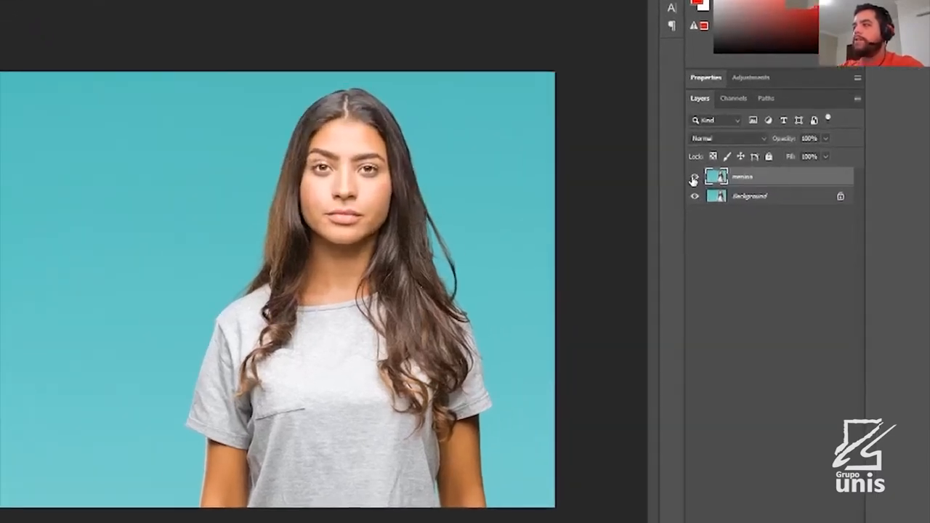
{"action": "left_click", "coordinate": [749, 197]}
{"action": "left_click", "coordinate": [750, 197]}
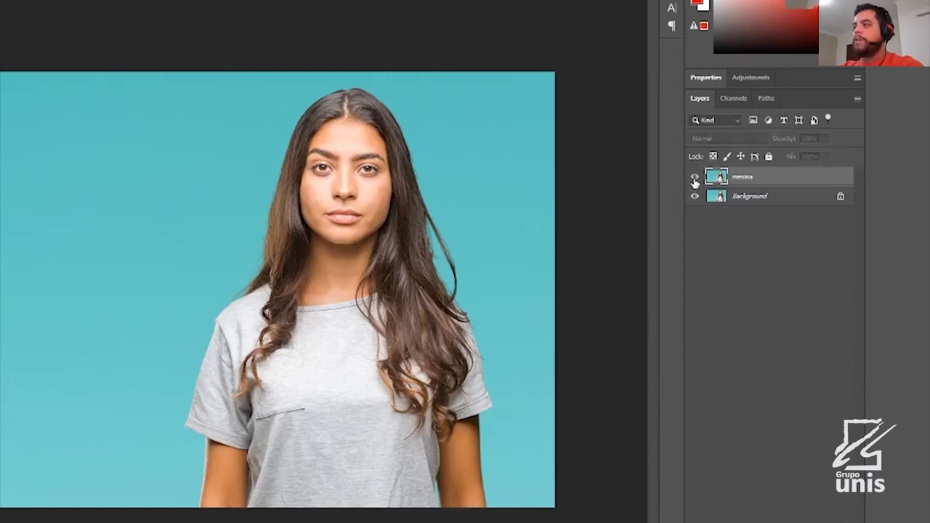
{"action": "left_click", "coordinate": [694, 179]}
{"action": "left_click", "coordinate": [694, 178]}
{"action": "left_click", "coordinate": [694, 179]}
{"action": "left_click", "coordinate": [694, 179]}
{"action": "left_click", "coordinate": [694, 179]}
{"action": "left_click", "coordinate": [695, 179]}
{"action": "left_click", "coordinate": [694, 179]}
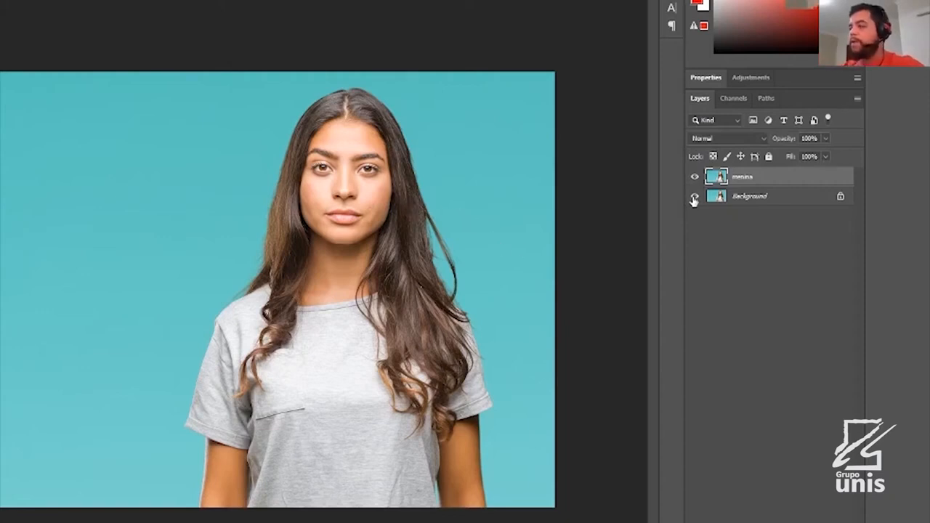
Step: Hide the Background layer and toggle the menina layer on and off to check for transparency
{"action": "left_click", "coordinate": [694, 197]}
{"action": "left_click", "coordinate": [694, 176]}
{"action": "left_click", "coordinate": [694, 176]}
{"action": "left_click", "coordinate": [694, 177]}
{"action": "left_click", "coordinate": [694, 176]}
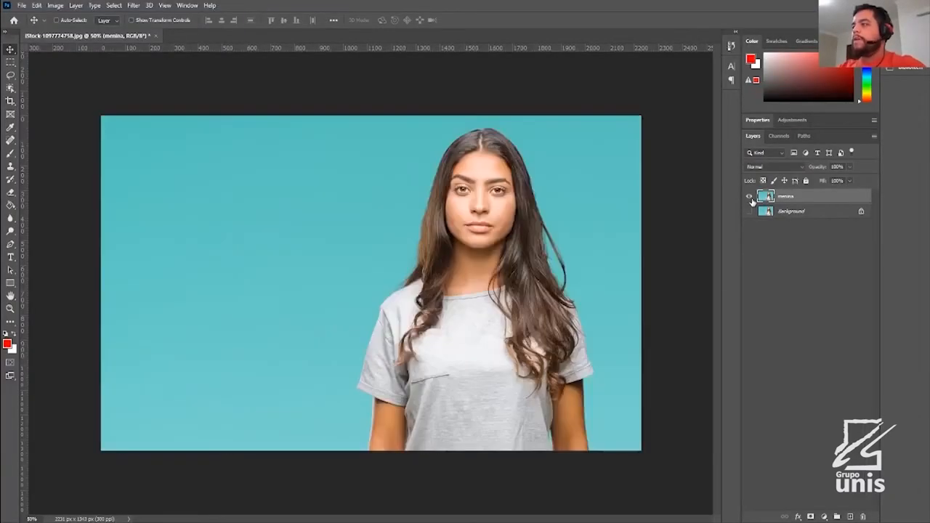
{"action": "left_click", "coordinate": [750, 196]}
{"action": "left_click", "coordinate": [750, 197]}
{"action": "left_click", "coordinate": [750, 197]}
{"action": "left_click", "coordinate": [750, 197]}
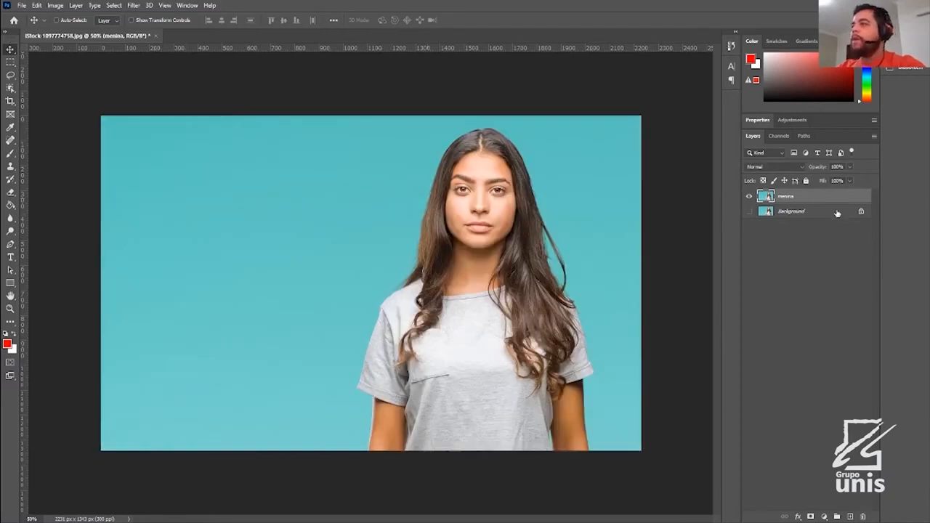
Step: Show only the Background layer, and switch back to showing only the menina layer
{"action": "left_click", "coordinate": [750, 212]}
{"action": "left_click", "coordinate": [751, 196]}
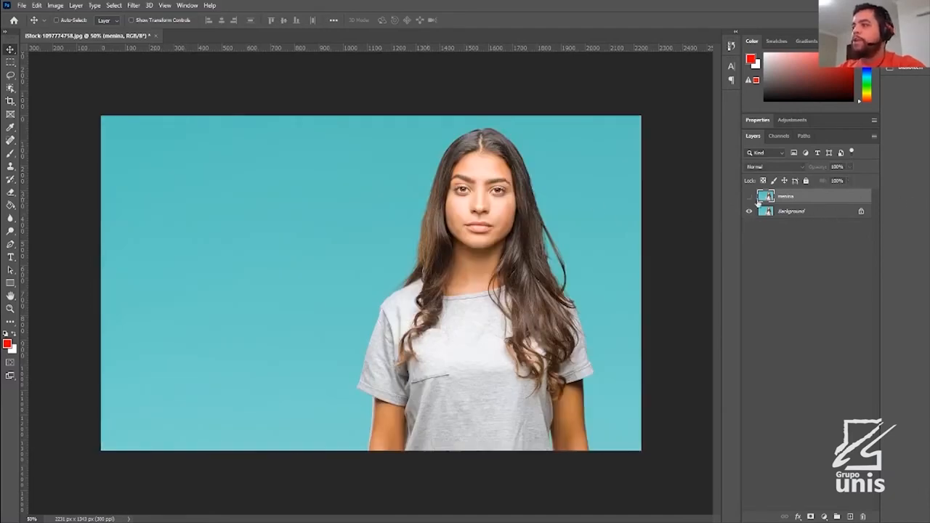
{"action": "left_click", "coordinate": [749, 211]}
{"action": "left_click", "coordinate": [750, 197]}
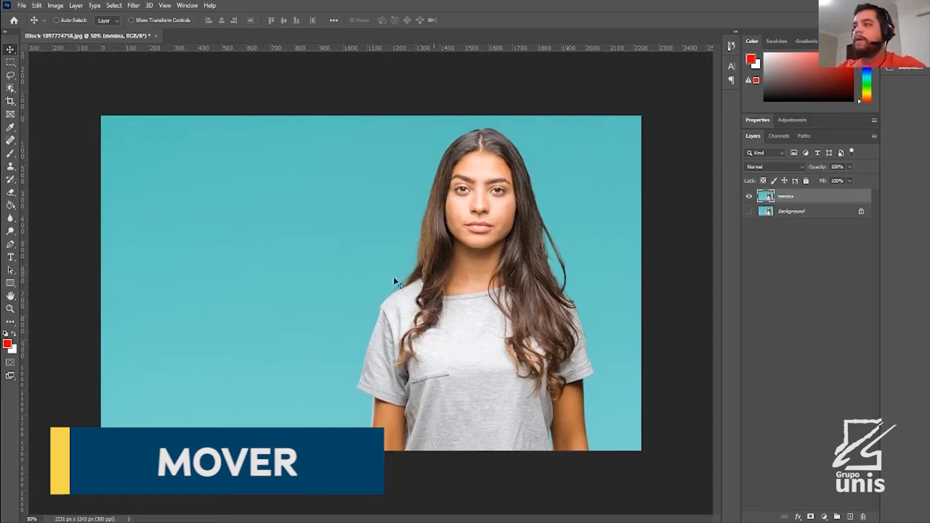
Step: Move the menina layer down and to the right on the canvas and toggle its visibility, reviewing the recorded history states
{"action": "left_click_drag", "start_coordinate": [484, 242], "coordinate": [558, 325]}
{"action": "left_click", "coordinate": [731, 48]}
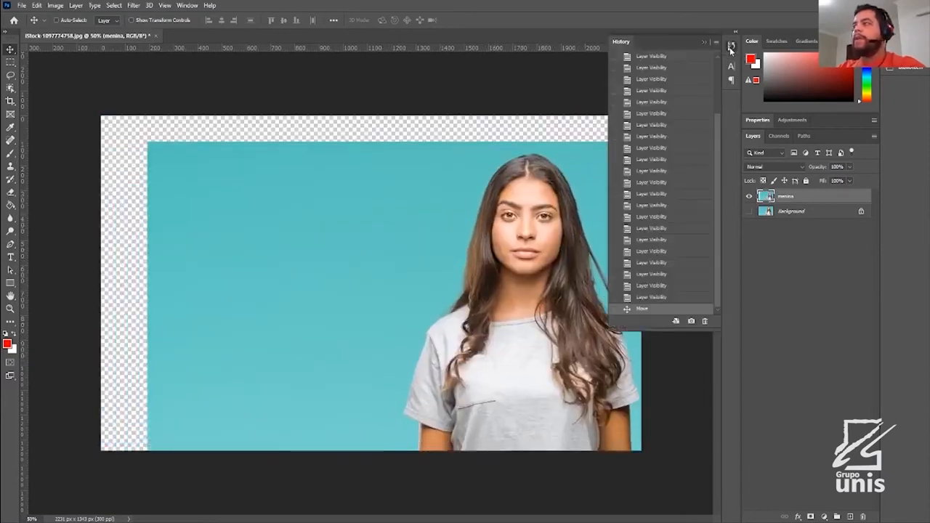
{"action": "scroll", "coordinate": [677, 209], "scroll_direction": "up", "scroll_amount": 5}
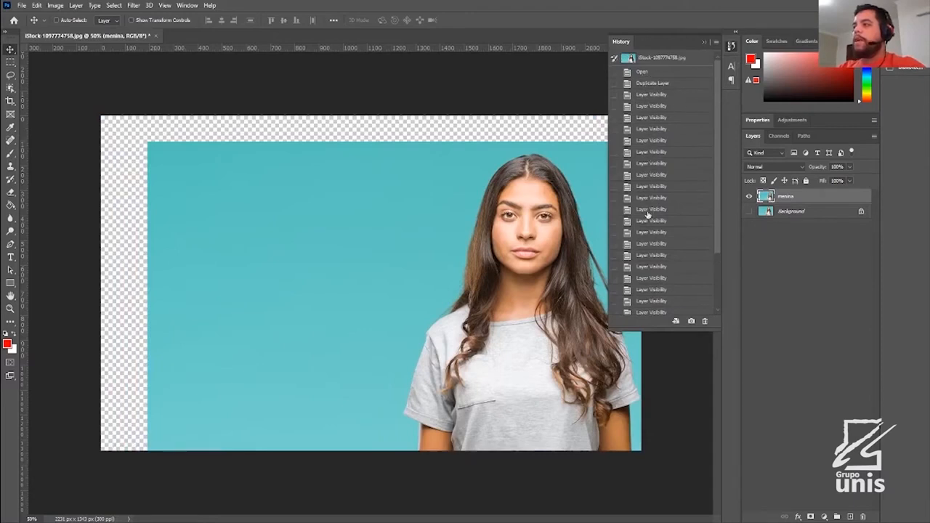
{"action": "scroll", "coordinate": [659, 242], "scroll_direction": "down", "scroll_amount": 5}
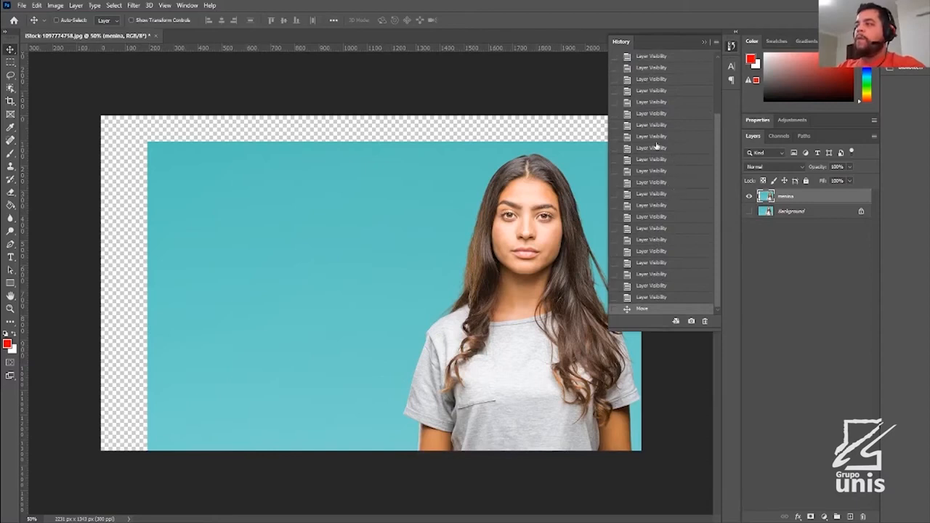
{"action": "left_click", "coordinate": [749, 196]}
{"action": "left_click", "coordinate": [749, 197]}
{"action": "left_click", "coordinate": [749, 197]}
{"action": "left_click", "coordinate": [749, 197]}
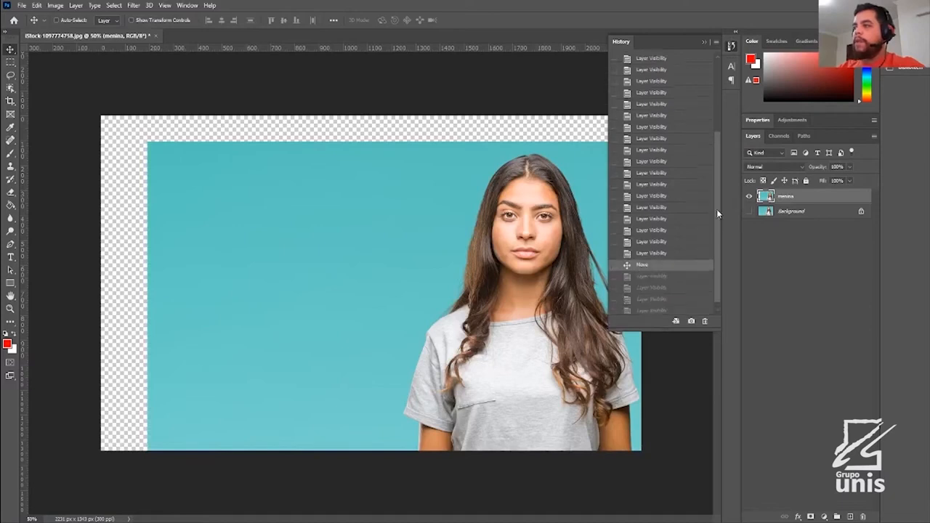
Step: Return the document to its Open state through the history
{"action": "left_click_drag", "start_coordinate": [717, 208], "coordinate": [652, 92]}
{"action": "left_click", "coordinate": [651, 73]}
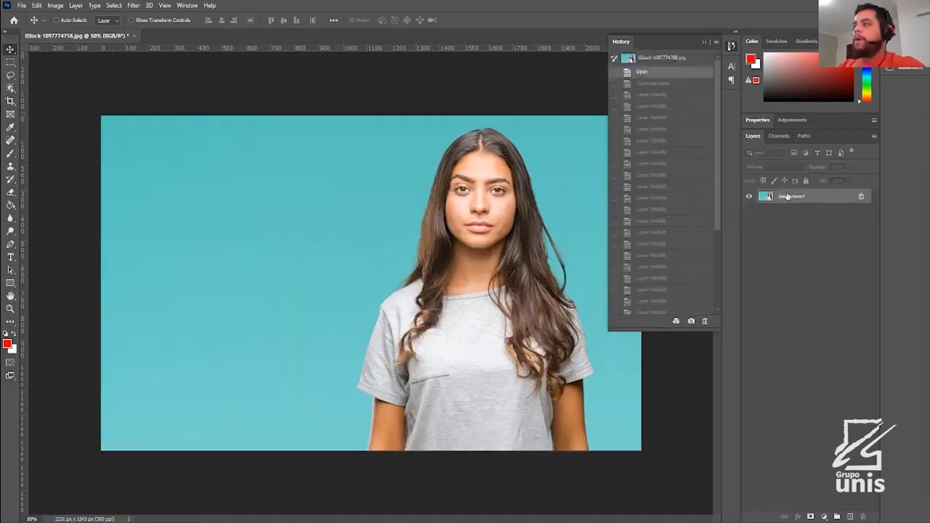
{"action": "left_click", "coordinate": [731, 46]}
Step: Duplicate the Background layer directly into a new layer and hide the original Background
{"action": "key", "text": "ctrl+j"}
{"action": "left_click_drag", "start_coordinate": [364, 304], "coordinate": [486, 312]}
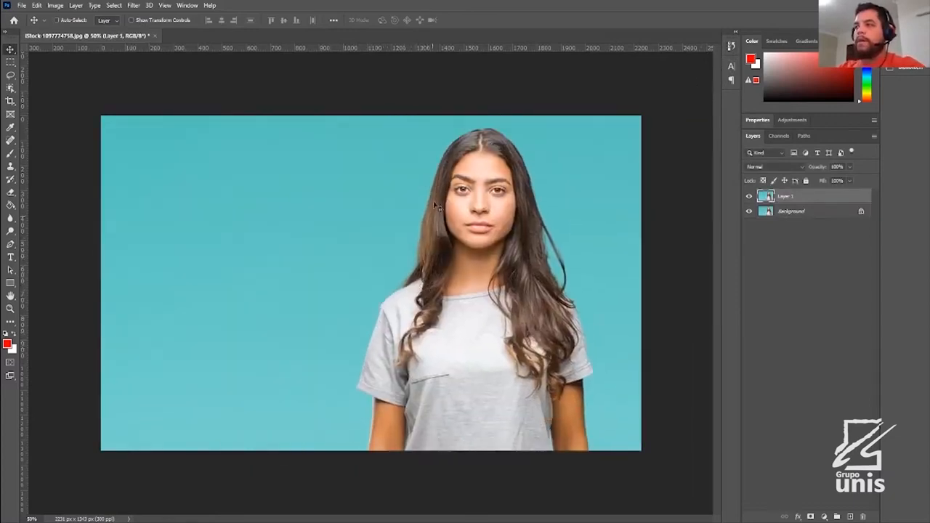
{"action": "left_click", "coordinate": [750, 212]}
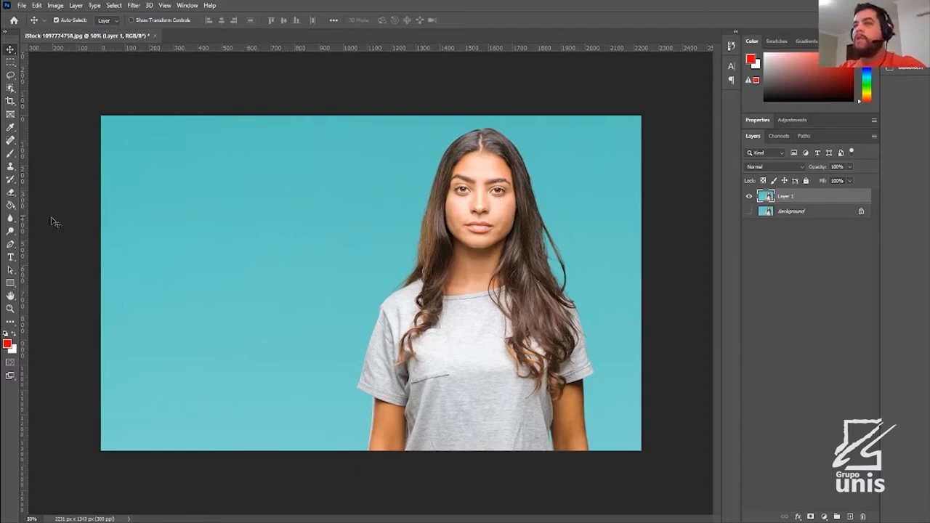
Step: Draw a red rectangle about 547 by 507 px in the empty area left of the woman
{"action": "left_click", "coordinate": [10, 283]}
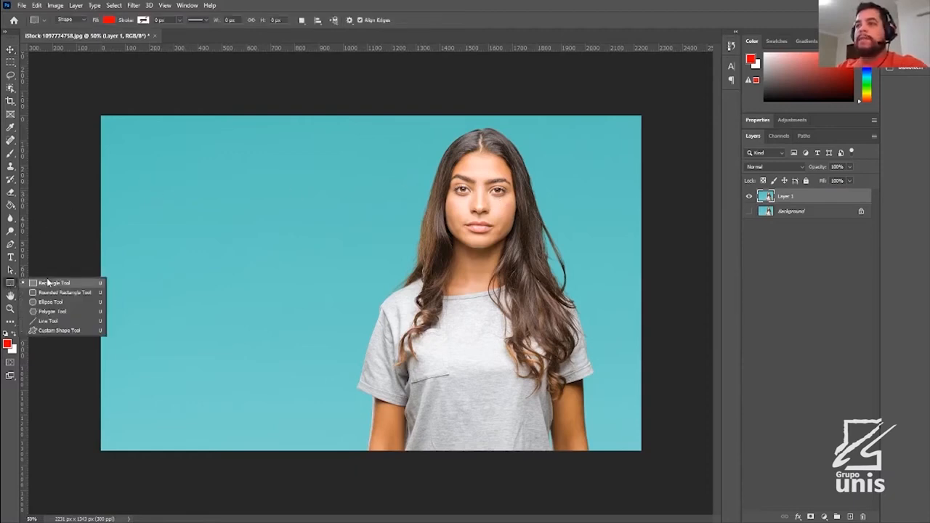
{"action": "left_click", "coordinate": [48, 281]}
{"action": "left_click_drag", "start_coordinate": [170, 153], "coordinate": [301, 277]}
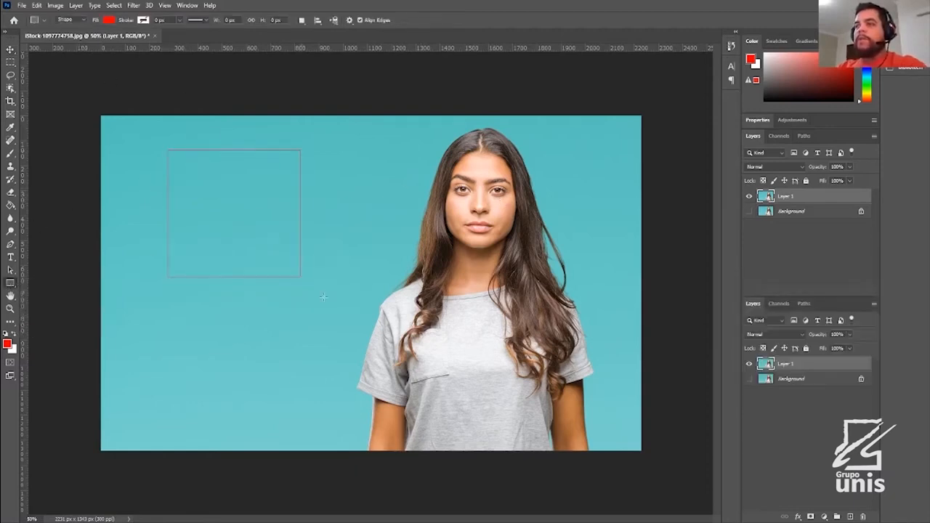
Step: Move the Layer 1 photo with Auto-Select enabled and undo the shift
{"action": "left_click", "coordinate": [10, 48]}
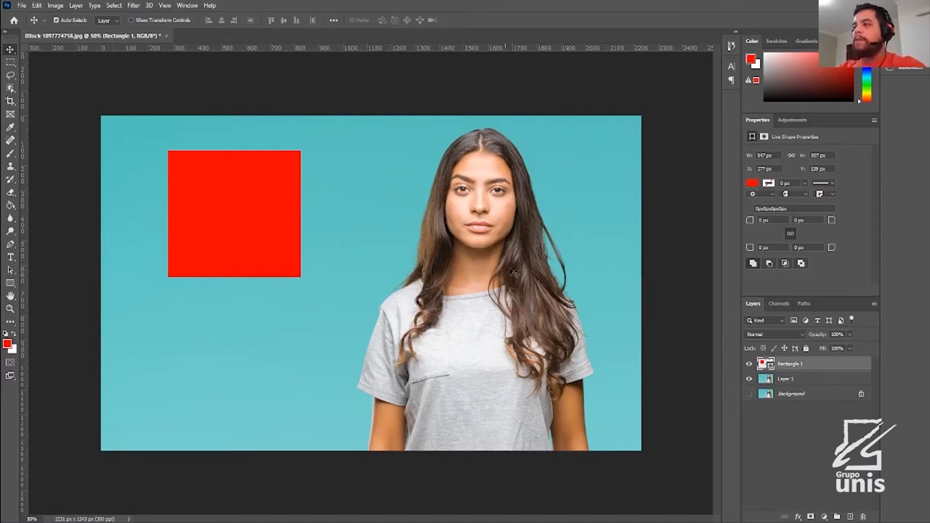
{"action": "left_click_drag", "start_coordinate": [497, 239], "coordinate": [558, 205]}
{"action": "key", "text": "ctrl+z"}
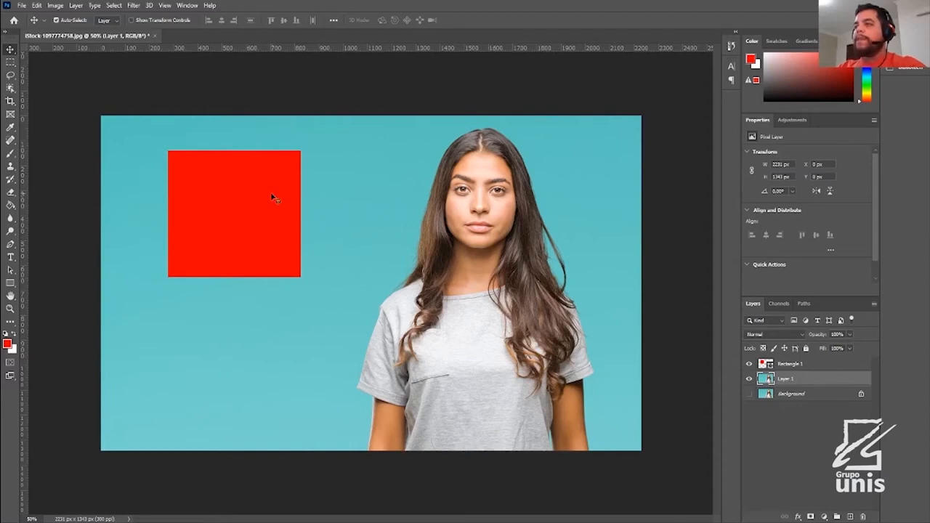
Step: Move the red rectangle toward the woman and, with Auto-Select off, back to about X 316 px, Y 127 px
{"action": "left_click_drag", "start_coordinate": [254, 199], "coordinate": [314, 355]}
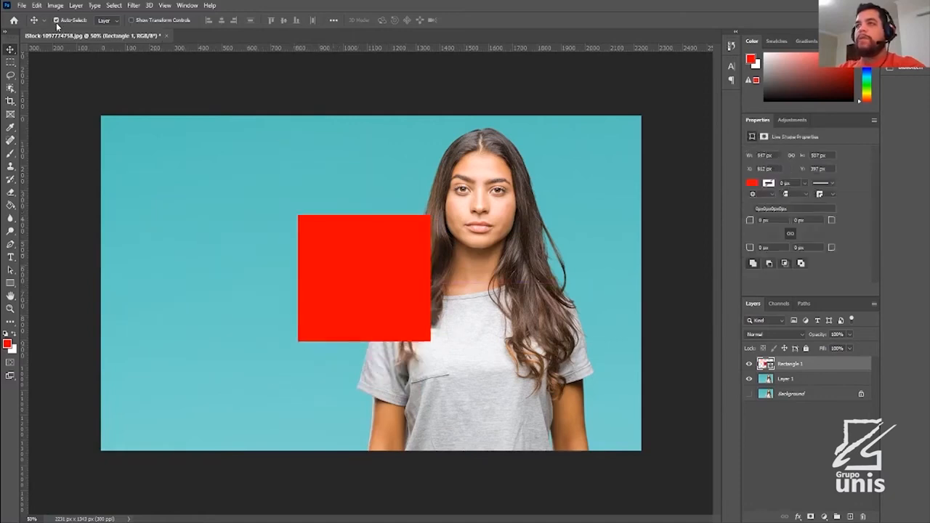
{"action": "left_click_drag", "start_coordinate": [328, 246], "coordinate": [207, 179]}
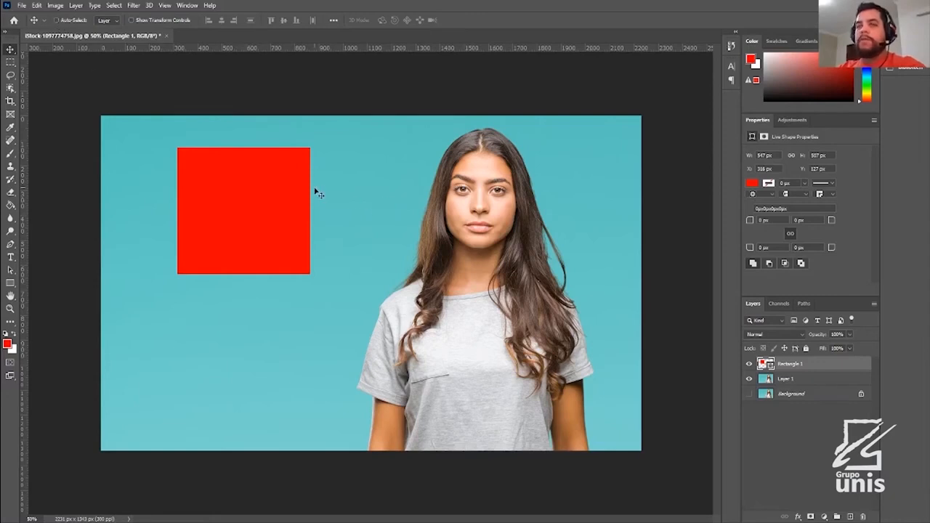
Step: Switch the active layer back and forth between Rectangle 1 and Layer 1, ending on Layer 1
{"action": "left_click", "coordinate": [787, 381]}
{"action": "left_click", "coordinate": [799, 367]}
{"action": "left_click", "coordinate": [798, 383]}
{"action": "left_click", "coordinate": [801, 366]}
{"action": "left_click", "coordinate": [799, 381]}
{"action": "left_click", "coordinate": [800, 366]}
{"action": "left_click", "coordinate": [799, 380]}
{"action": "left_click", "coordinate": [800, 366]}
{"action": "left_click", "coordinate": [800, 380]}
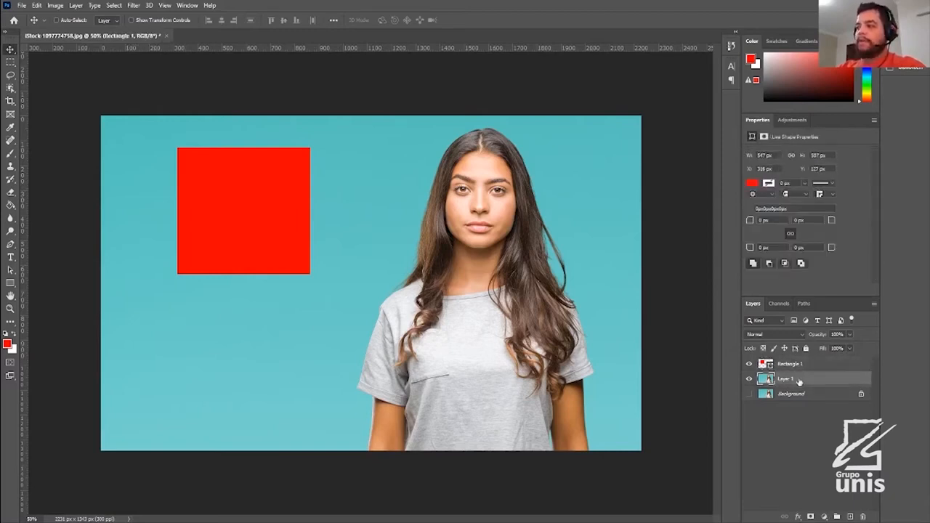
Step: Make Rectangle 1 the active layer and, with Auto-Select off, move the red rectangle to about X 234 px, Y 327 px
{"action": "left_click", "coordinate": [799, 367]}
{"action": "left_click", "coordinate": [802, 380]}
{"action": "left_click", "coordinate": [796, 366]}
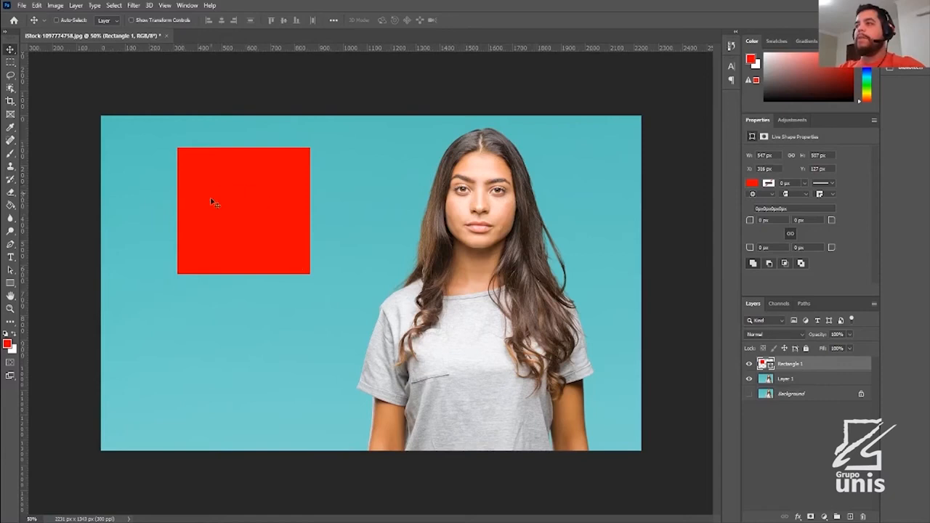
{"action": "left_click_drag", "start_coordinate": [573, 237], "coordinate": [534, 229]}
{"action": "left_click_drag", "start_coordinate": [600, 151], "coordinate": [625, 269]}
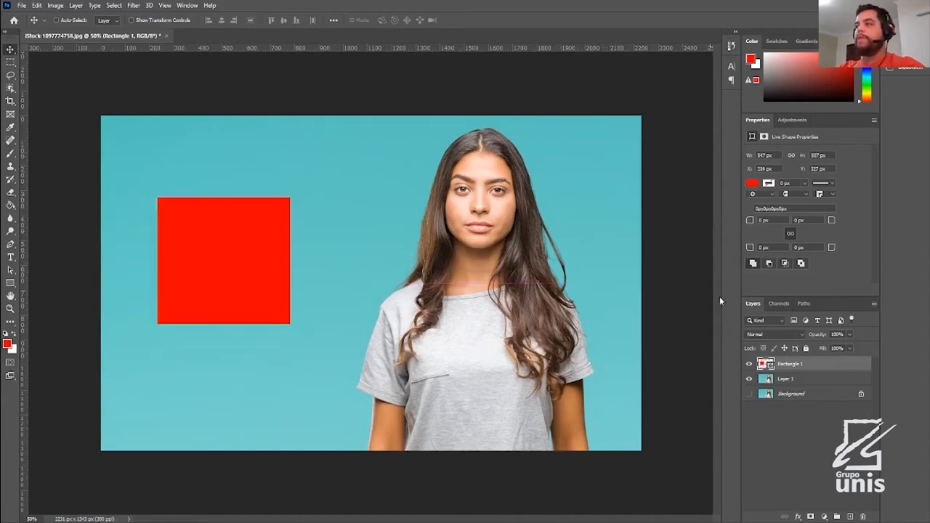
Step: Activate Layer 1, shift the photo by starting on the red rectangle with Auto-Select off, and undo the shift
{"action": "left_click", "coordinate": [786, 380]}
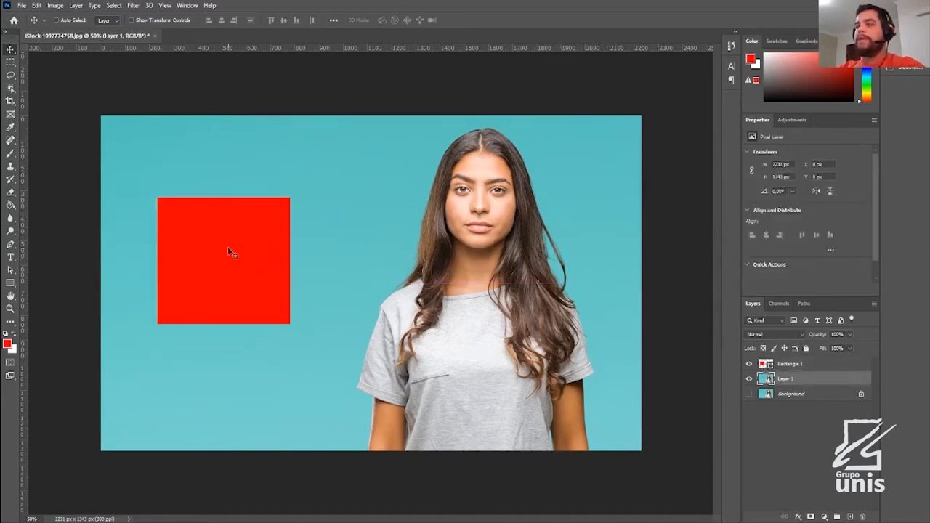
{"action": "left_click_drag", "start_coordinate": [228, 239], "coordinate": [108, 171]}
{"action": "key", "text": "ctrl+z"}
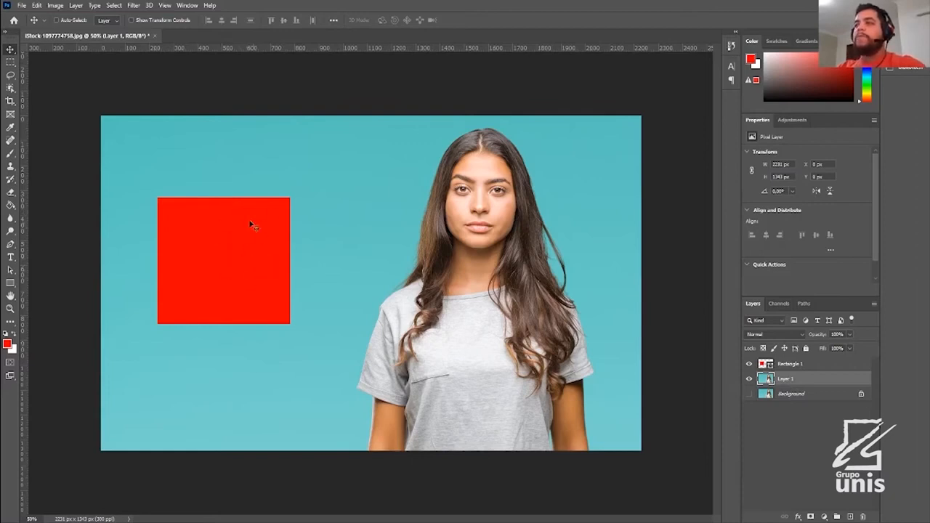
Step: Use temporary Auto-Select on the canvas to pick the red rectangle's layer and the photo's layer, ending on Layer 1
{"action": "key", "text": "ctrl"}
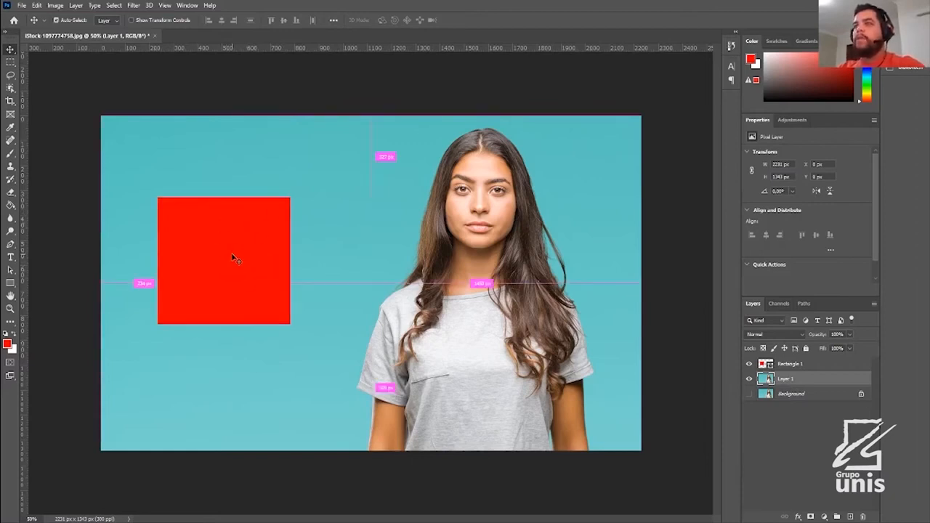
{"action": "left_click", "coordinate": [221, 264], "text": "ctrl"}
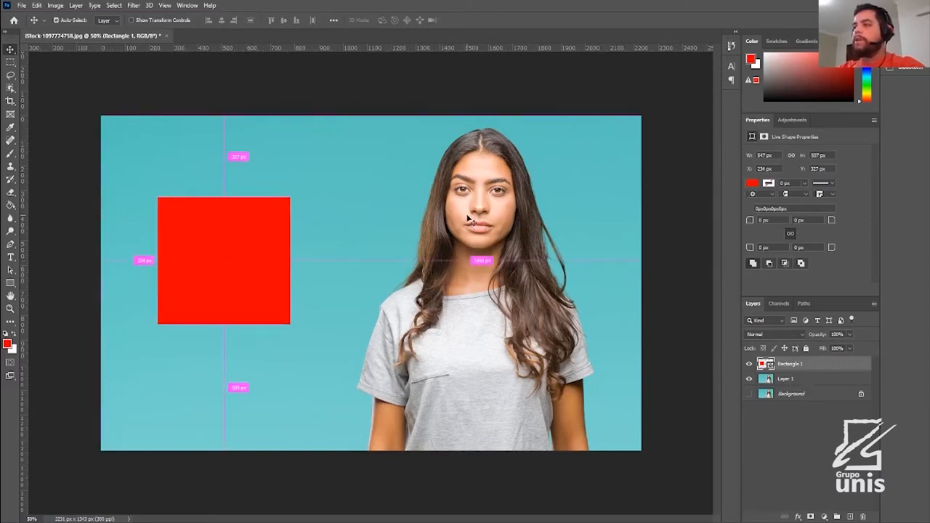
{"action": "left_click", "coordinate": [421, 183], "text": "ctrl"}
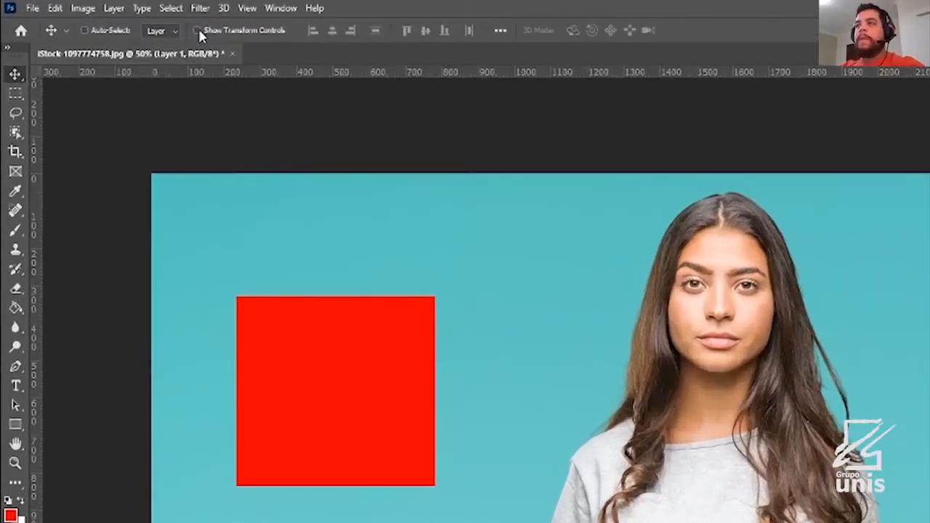
Step: Enable Show Transform Controls for the Move tool and try to scale down the Layer 1 photo from its corner
{"action": "left_click", "coordinate": [196, 30]}
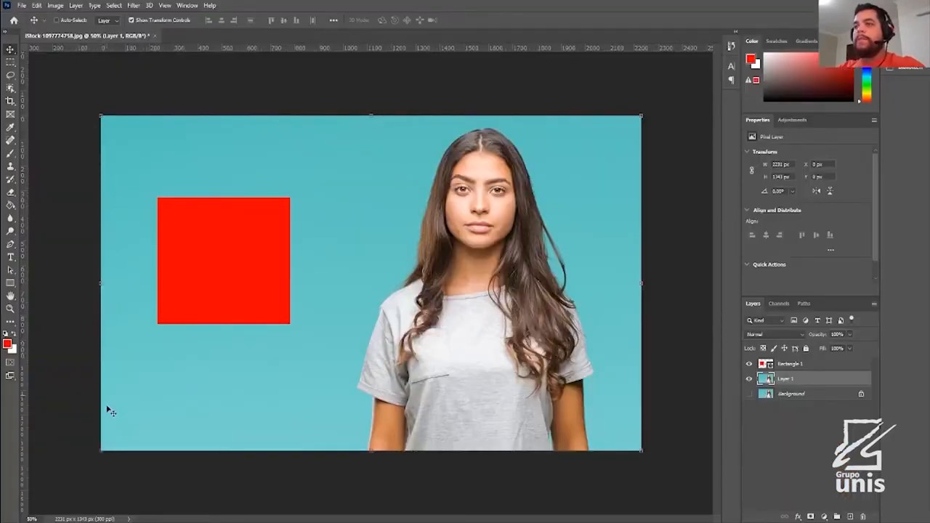
{"action": "left_click_drag", "start_coordinate": [641, 115], "coordinate": [436, 300]}
{"action": "key", "text": "Escape"}
Step: Move the red rectangle to about X 248 px, Y 436 px and turn Show Transform Controls off
{"action": "left_click", "coordinate": [792, 364]}
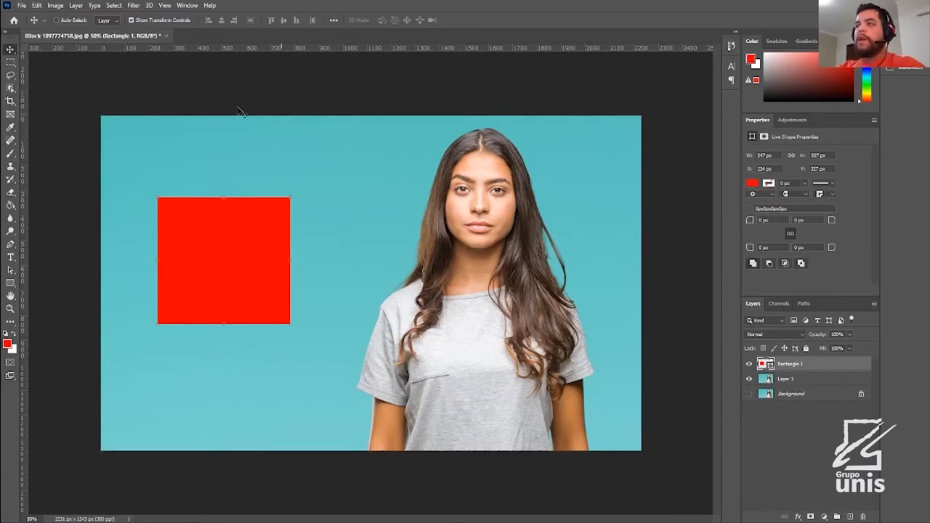
{"action": "left_click_drag", "start_coordinate": [235, 257], "coordinate": [307, 317]}
{"action": "left_click", "coordinate": [131, 20]}
{"action": "left_click_drag", "start_coordinate": [282, 264], "coordinate": [229, 300]}
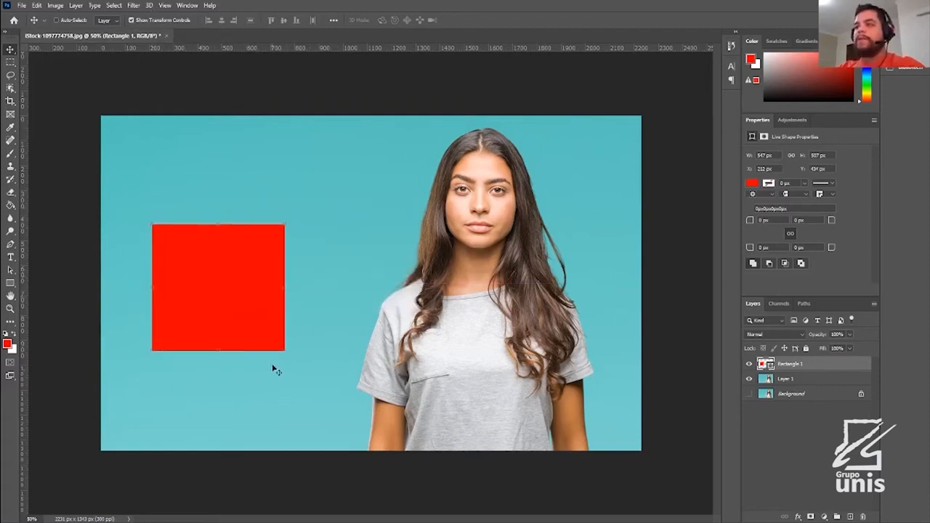
{"action": "left_click_drag", "start_coordinate": [276, 292], "coordinate": [207, 256]}
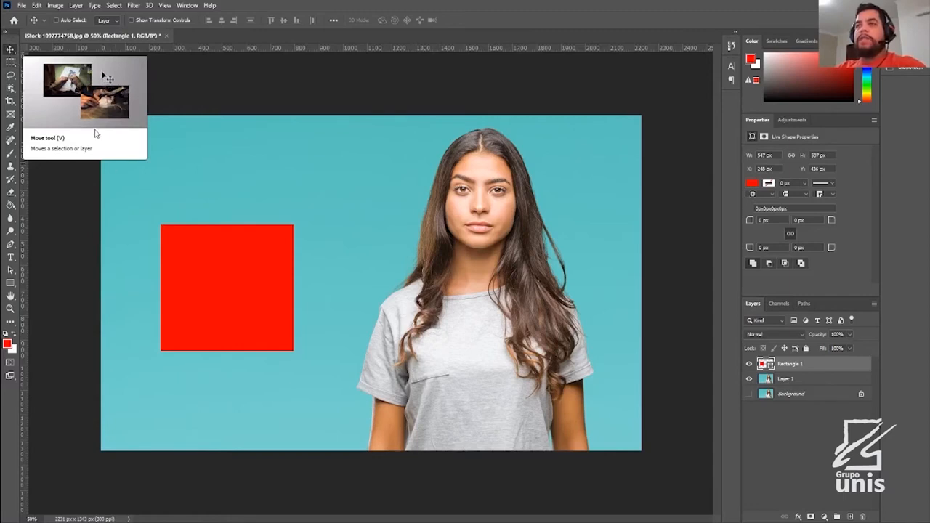
Step: Draw four white artboards outside the photo with the Artboard tool, the last one about 560 by 323 px
{"action": "left_click", "coordinate": [10, 51]}
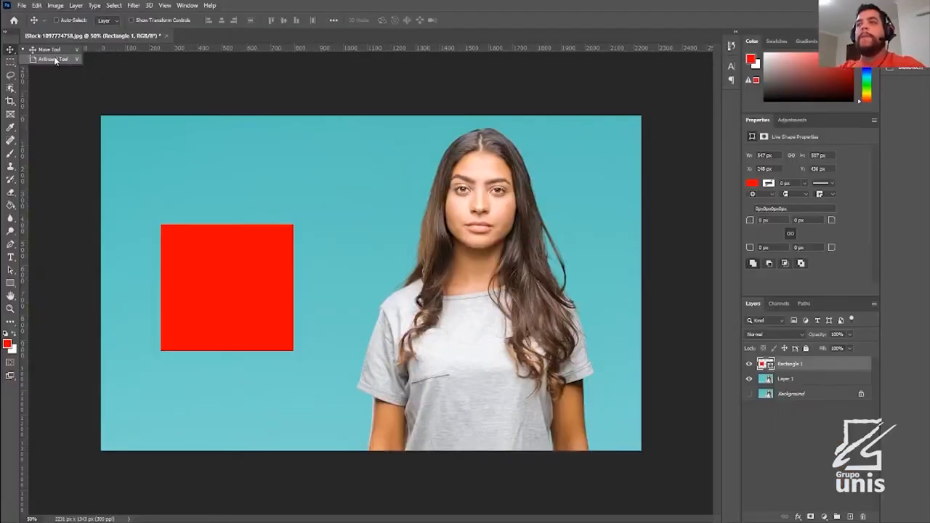
{"action": "left_click", "coordinate": [56, 61]}
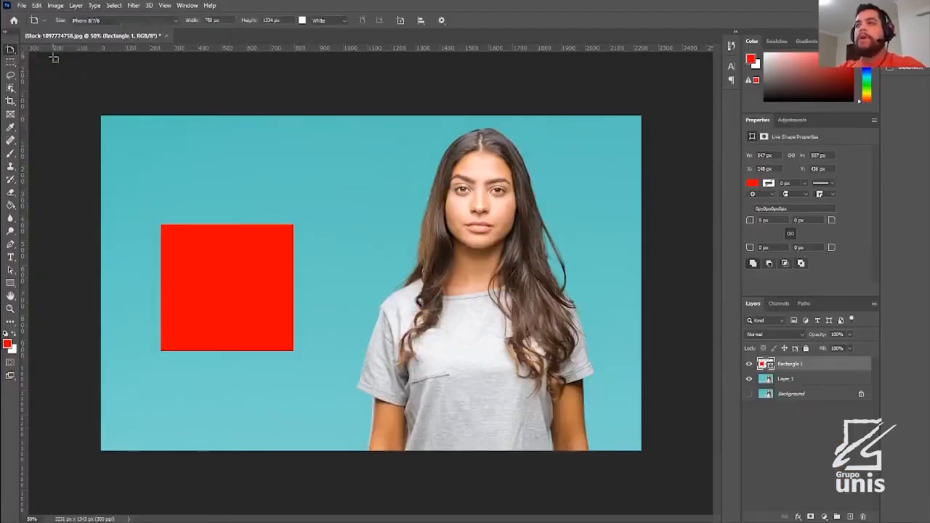
{"action": "left_click_drag", "start_coordinate": [39, 80], "coordinate": [87, 178]}
{"action": "left_click_drag", "start_coordinate": [427, 161], "coordinate": [572, 229]}
{"action": "left_click_drag", "start_coordinate": [260, 119], "coordinate": [370, 209]}
{"action": "left_click_drag", "start_coordinate": [534, 82], "coordinate": [670, 164]}
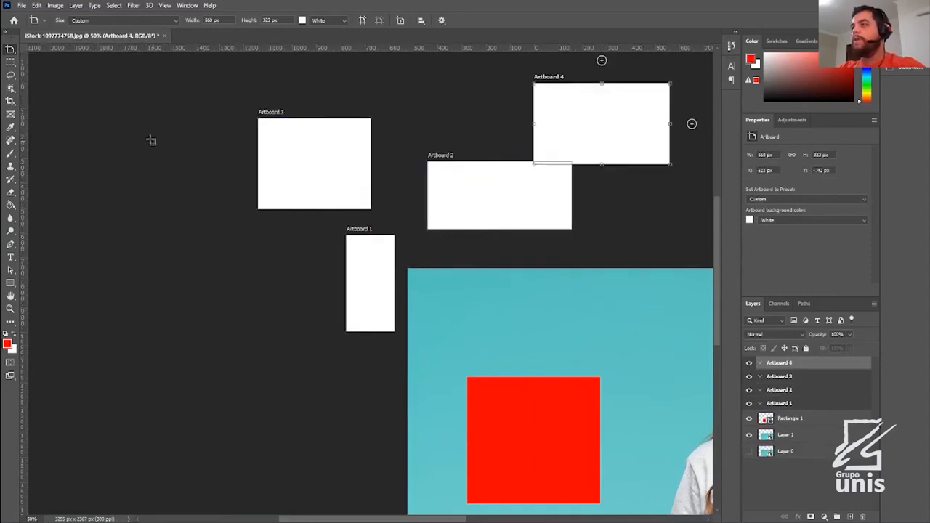
Step: Move Artboard 4 clear of Artboard 2 with the Move tool, to about X 538 px, Y -812 px
{"action": "left_click", "coordinate": [10, 50]}
{"action": "left_click", "coordinate": [41, 52]}
{"action": "mouse_move", "coordinate": [591, 114]}
{"action": "left_mouse_down"}
{"action": "mouse_move", "coordinate": [579, 84]}
{"action": "mouse_move", "coordinate": [606, 110]}
{"action": "left_mouse_up"}
{"action": "key", "text": "ctrl+minus"}
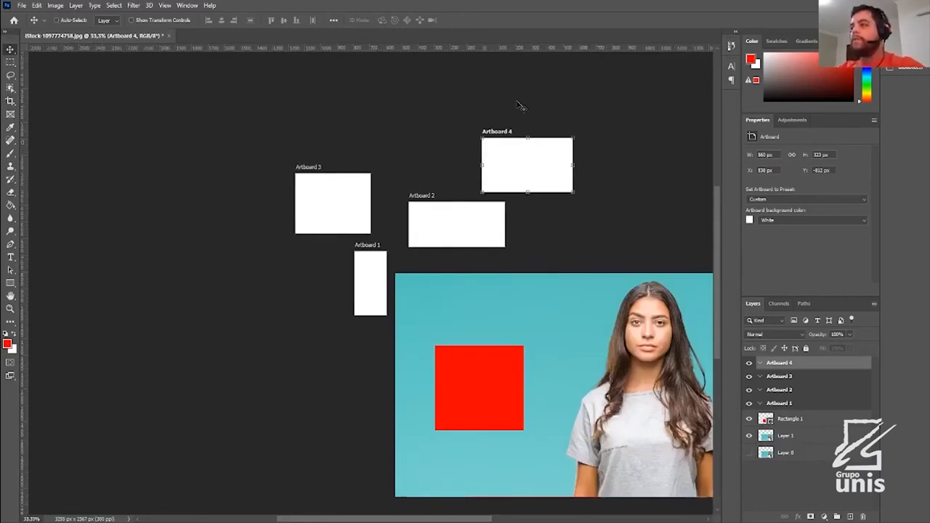
{"action": "left_click_drag", "start_coordinate": [621, 198], "coordinate": [468, 170]}
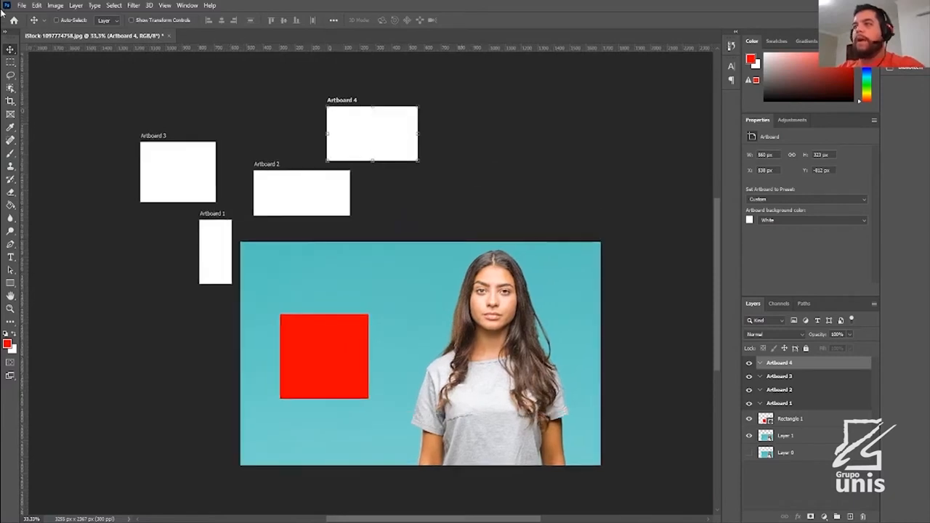
Step: Select the Layer 1 photo and place it inside Artboard 2
{"action": "left_click", "coordinate": [491, 333], "text": "ctrl"}
{"action": "left_click_drag", "start_coordinate": [502, 399], "coordinate": [396, 153]}
{"action": "left_click_drag", "start_coordinate": [797, 443], "coordinate": [796, 390]}
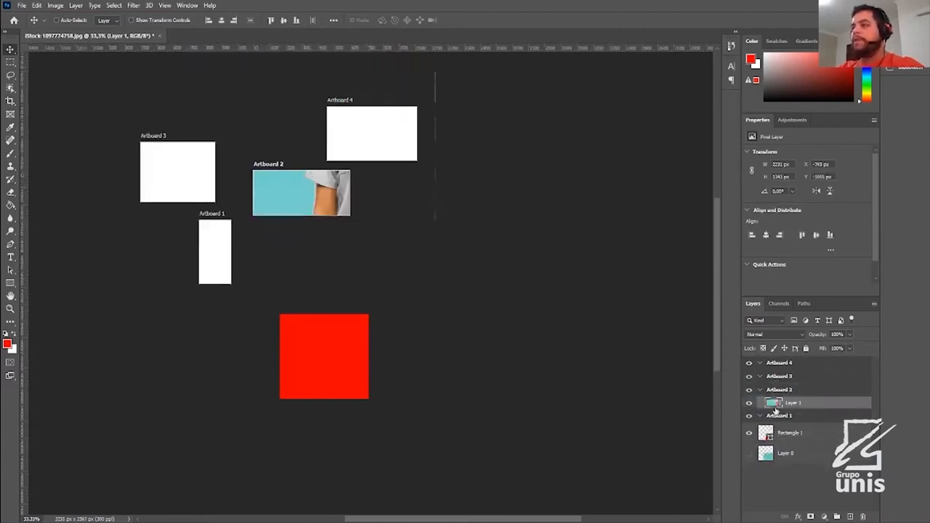
Step: Place Rectangle 1 inside Artboard 3 and scale it down with Free Transform to about 253 by 234 px
{"action": "left_click_drag", "start_coordinate": [788, 437], "coordinate": [794, 378]}
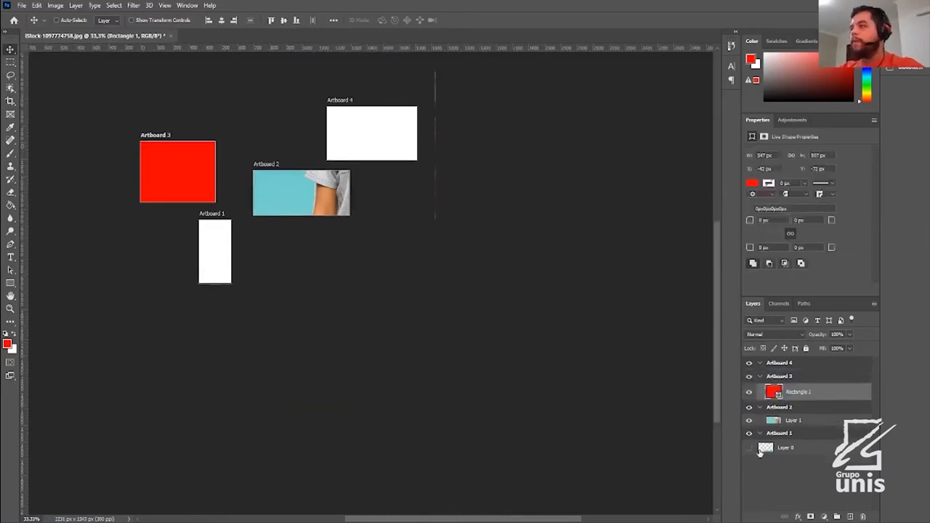
{"action": "key", "text": "ctrl+t"}
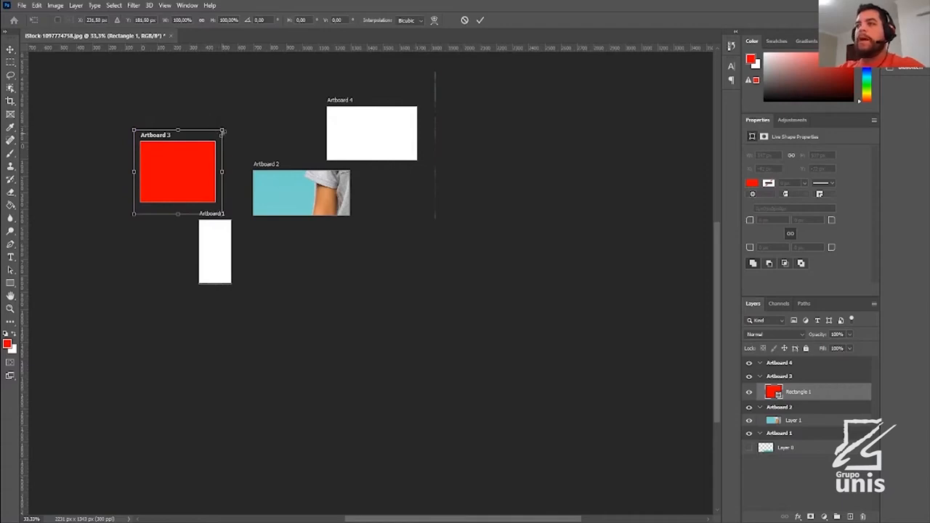
{"action": "left_click_drag", "start_coordinate": [223, 132], "coordinate": [199, 152]}
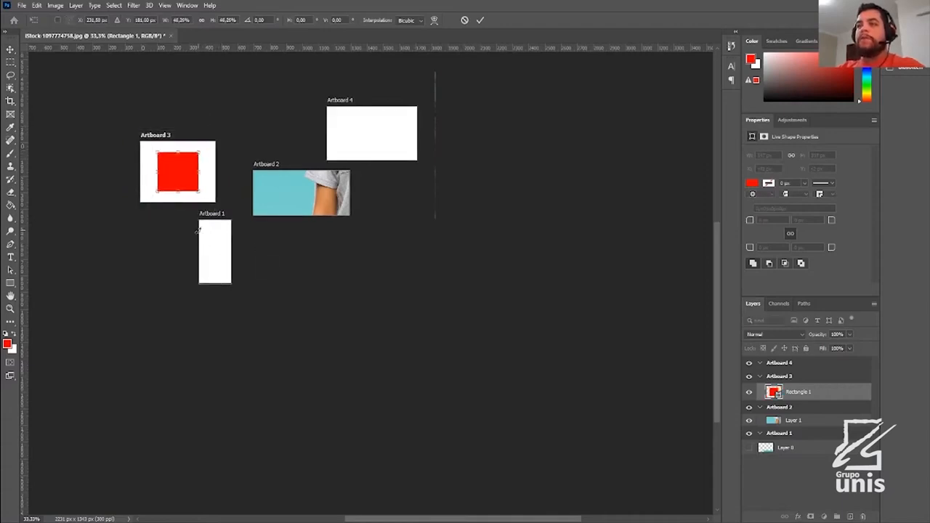
{"action": "key", "text": "Return"}
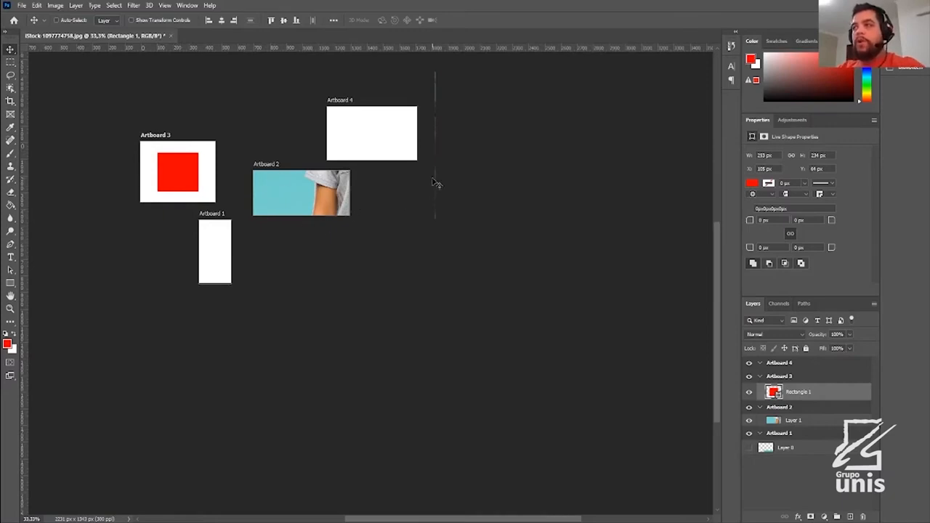
{"action": "right_click", "coordinate": [403, 120]}
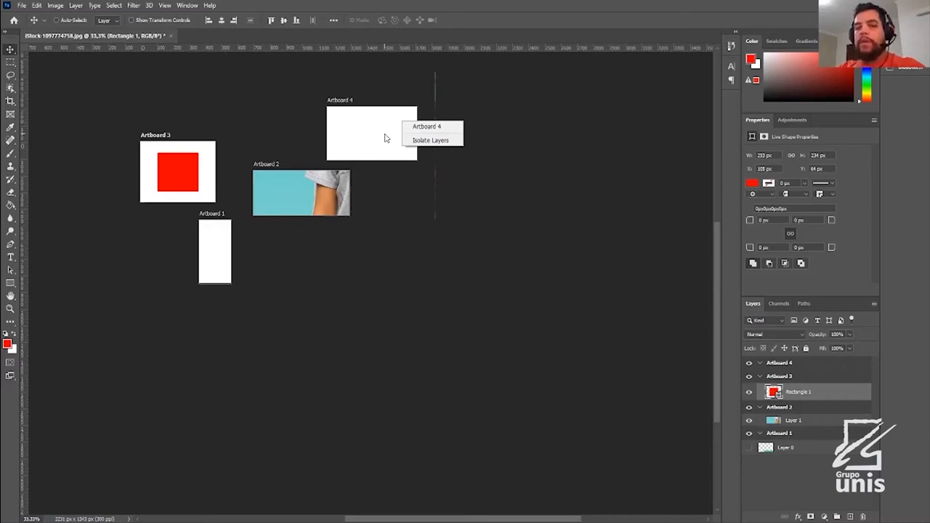
{"action": "left_click", "coordinate": [360, 112]}
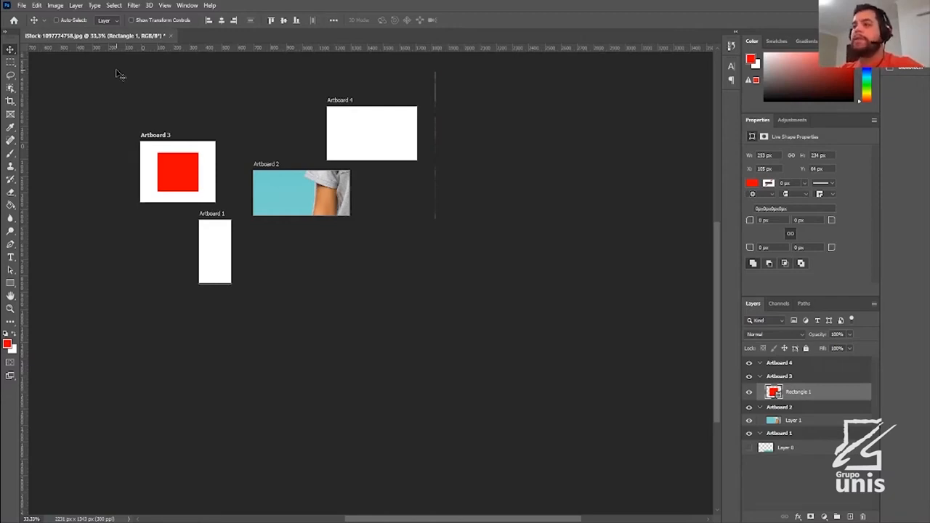
Step: Draw a new artboard about 573 by 573 px below the others and add four same-size artboards in a row beside it
{"action": "right_click", "coordinate": [9, 51]}
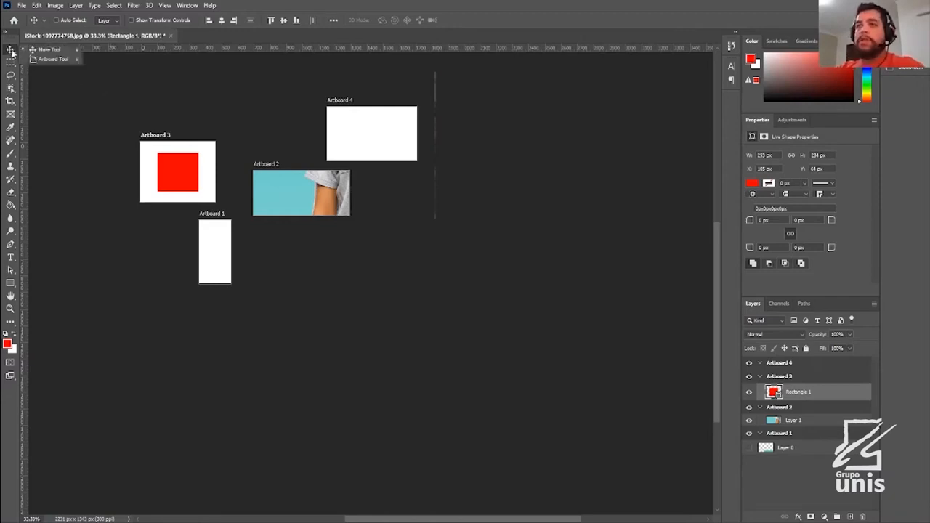
{"action": "left_click", "coordinate": [35, 57]}
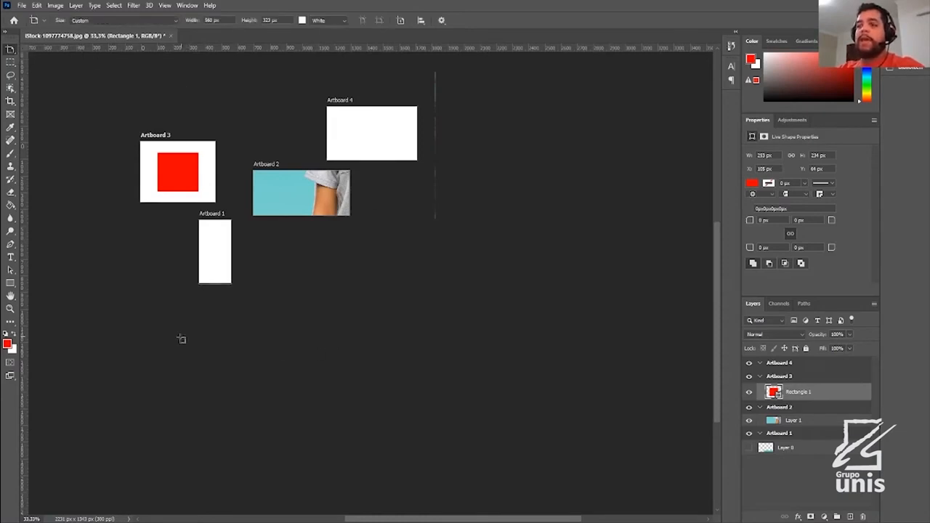
{"action": "left_click_drag", "start_coordinate": [174, 342], "coordinate": [266, 438]}
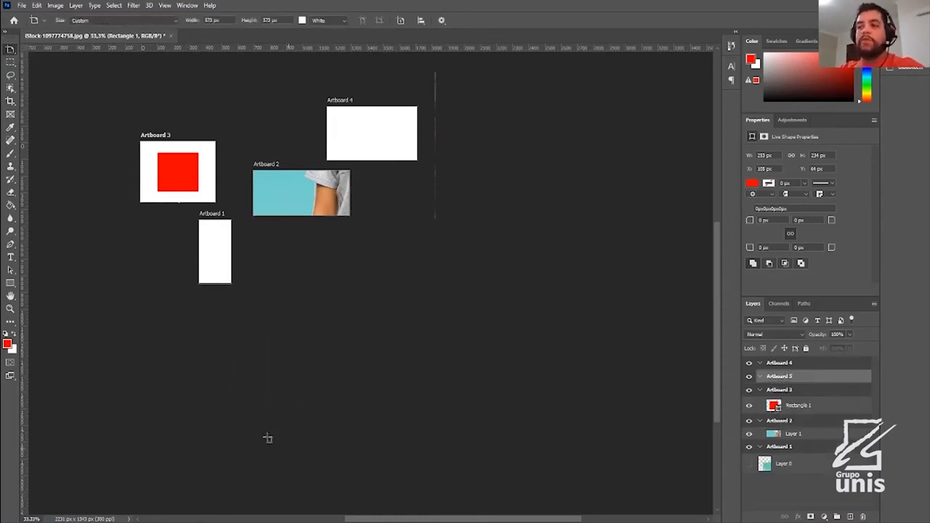
{"action": "left_click", "coordinate": [288, 389]}
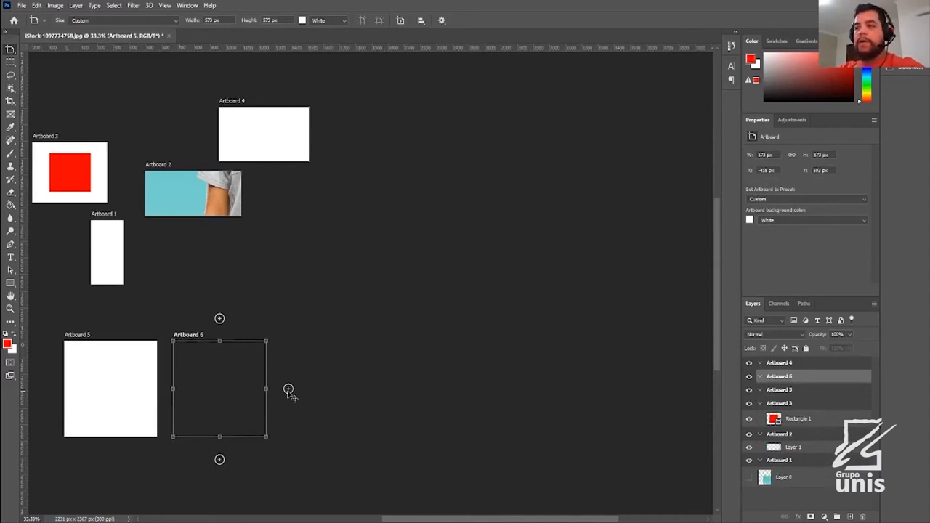
{"action": "left_click", "coordinate": [287, 389]}
{"action": "left_click", "coordinate": [288, 389]}
{"action": "left_click", "coordinate": [289, 389]}
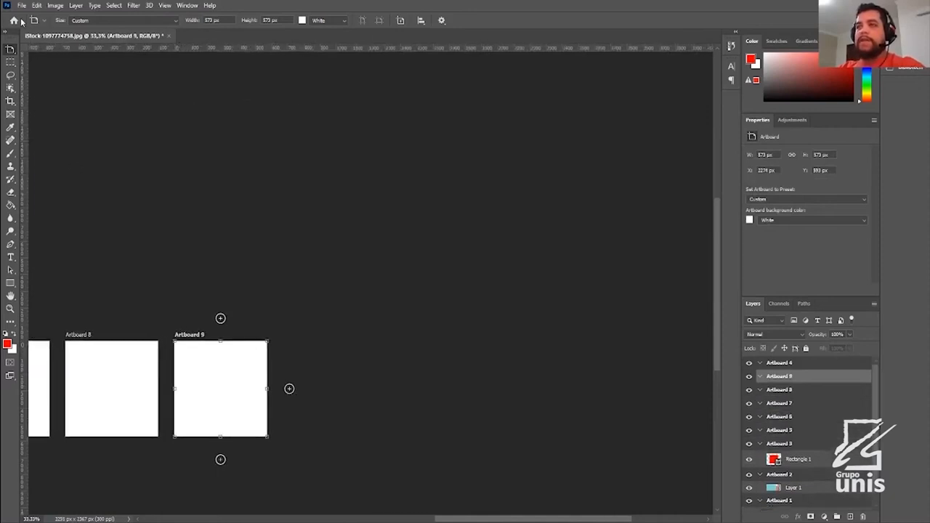
Step: Move Artboard 9 closer to Artboard 8, to about X 2249 px, and select the photo layer in Artboard 2
{"action": "left_click_drag", "start_coordinate": [132, 210], "coordinate": [537, 145]}
{"action": "key", "text": "v"}
{"action": "left_click_drag", "start_coordinate": [486, 181], "coordinate": [331, 299]}
{"action": "left_click_drag", "start_coordinate": [487, 429], "coordinate": [623, 309]}
{"action": "mouse_move", "coordinate": [438, 310]}
{"action": "left_mouse_down"}
{"action": "mouse_move", "coordinate": [457, 307]}
{"action": "mouse_move", "coordinate": [412, 307]}
{"action": "mouse_move", "coordinate": [440, 307]}
{"action": "left_mouse_up"}
{"action": "left_click_drag", "start_coordinate": [609, 308], "coordinate": [580, 308]}
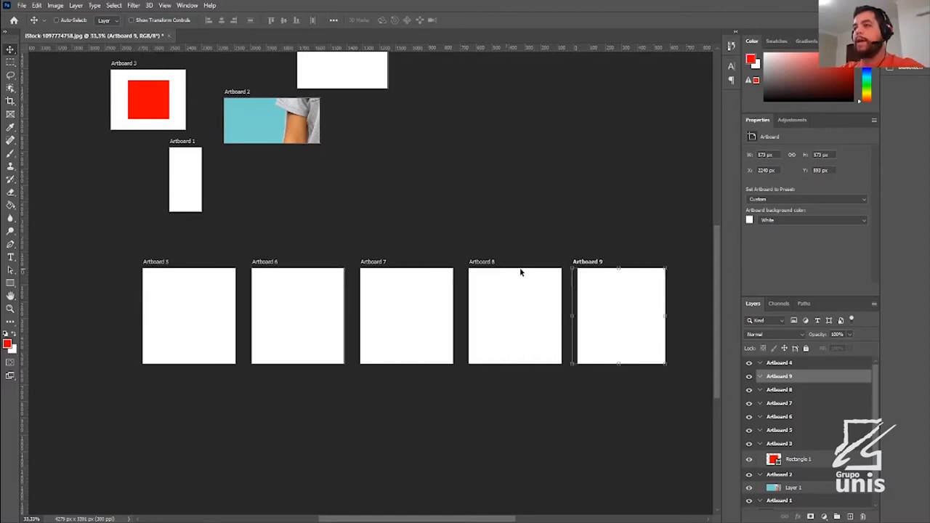
{"action": "left_click", "coordinate": [281, 110], "text": "ctrl"}
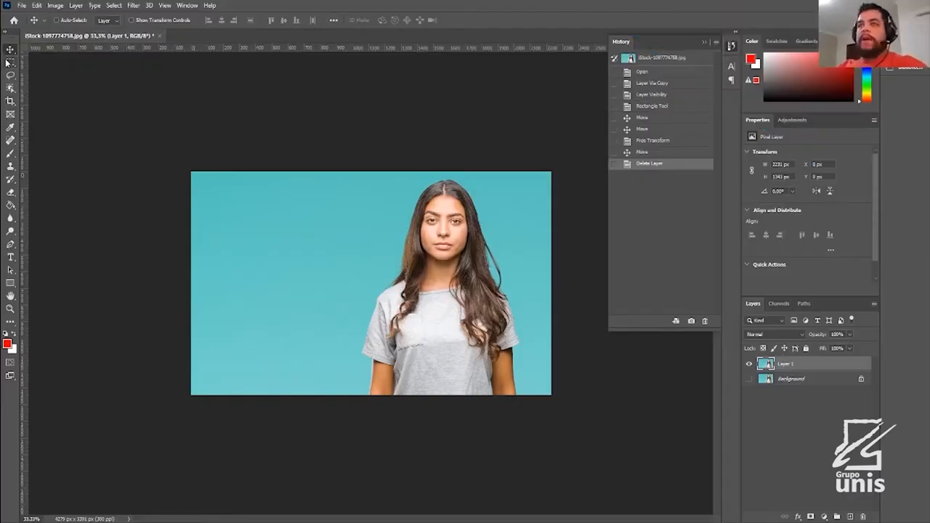
Step: Examine the Artboard tool's options: device size presets, custom width and height, and alignment settings
{"action": "right_click", "coordinate": [10, 52]}
{"action": "left_click", "coordinate": [40, 61]}
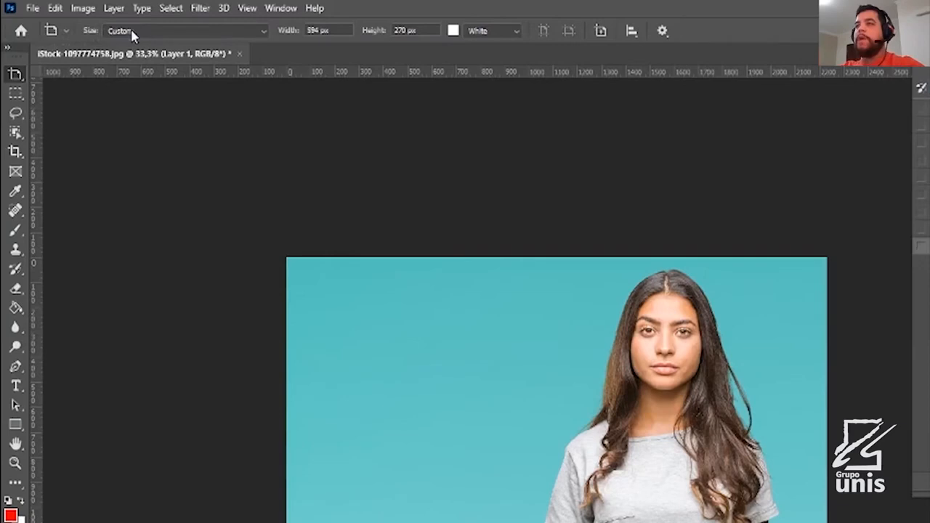
{"action": "left_click", "coordinate": [133, 32]}
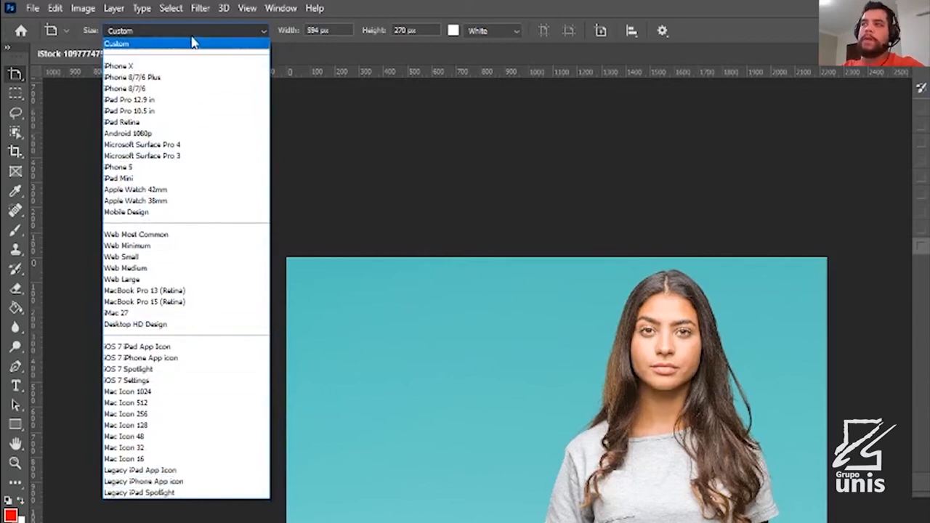
{"action": "left_click", "coordinate": [337, 3]}
{"action": "left_click", "coordinate": [340, 33]}
{"action": "key", "text": "Tab"}
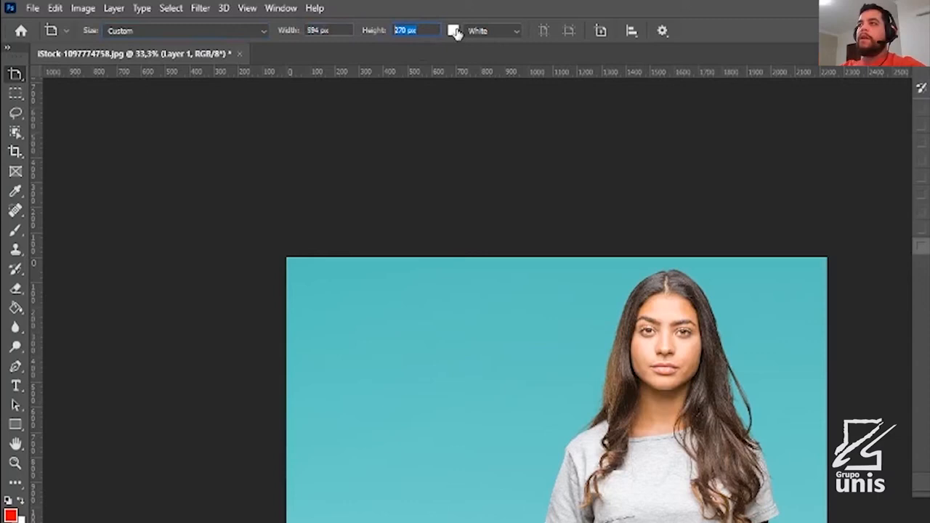
{"action": "left_click", "coordinate": [631, 30]}
{"action": "left_click", "coordinate": [684, 21]}
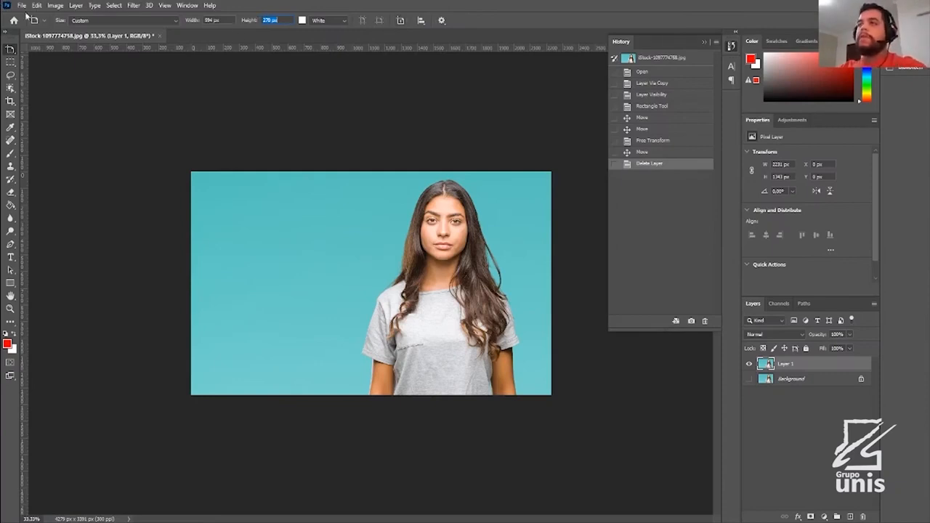
Step: Draw a trial rectangular selection across the upper middle of the photo and deselect it
{"action": "left_click", "coordinate": [10, 64]}
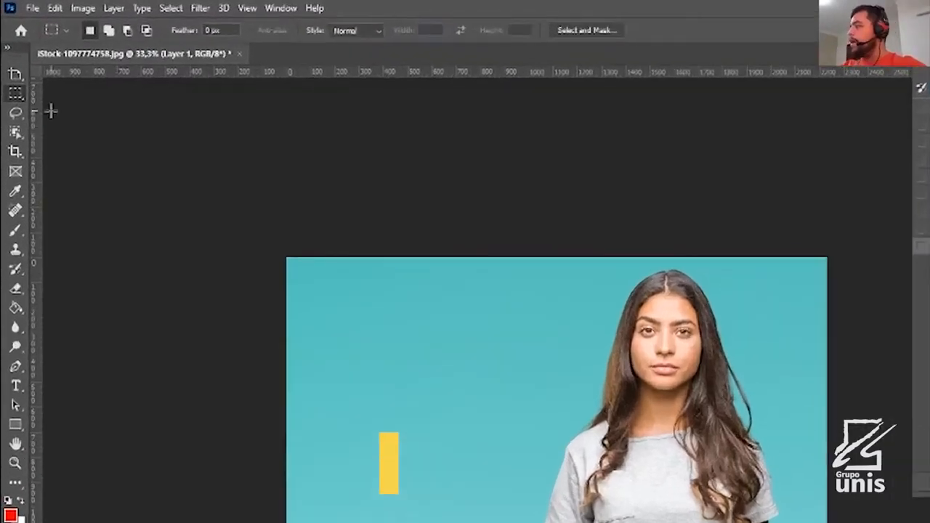
{"action": "left_click_drag", "start_coordinate": [333, 274], "coordinate": [390, 458]}
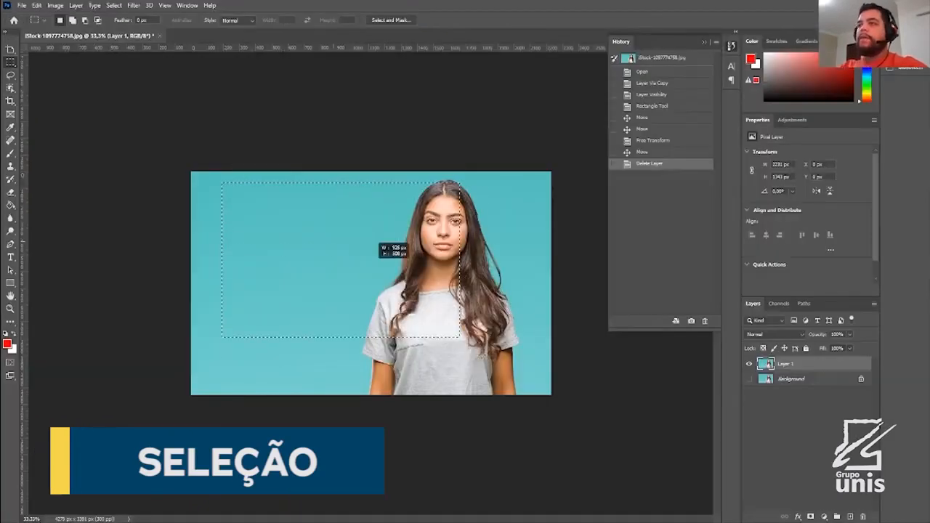
{"action": "left_click_drag", "start_coordinate": [260, 306], "coordinate": [321, 251]}
{"action": "right_click", "coordinate": [311, 228]}
{"action": "left_click", "coordinate": [333, 234]}
Step: Copy a rectangle of about 895 by 574 px around the woman's head to a new layer and move it to about X 248, Y 71 px
{"action": "left_click_drag", "start_coordinate": [389, 195], "coordinate": [534, 291]}
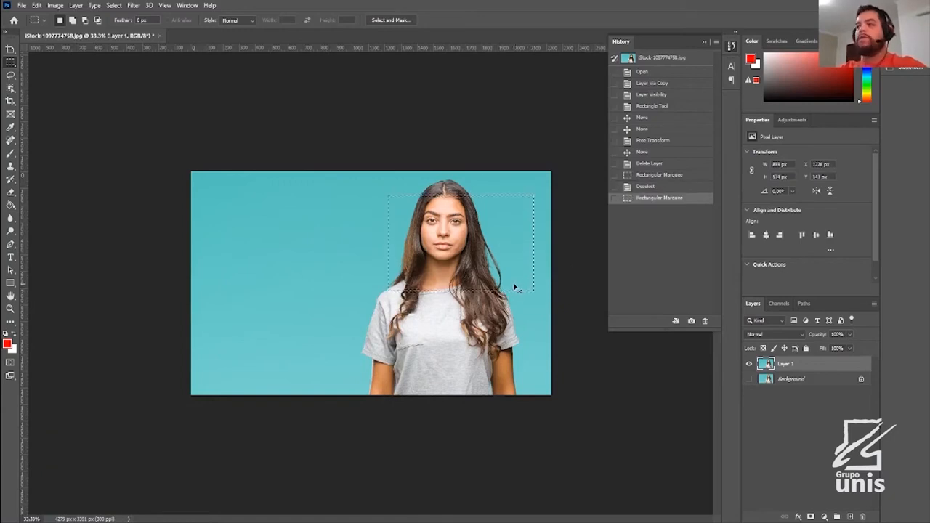
{"action": "key", "text": "ctrl+c"}
{"action": "key", "text": "ctrl+v"}
{"action": "key", "text": "v"}
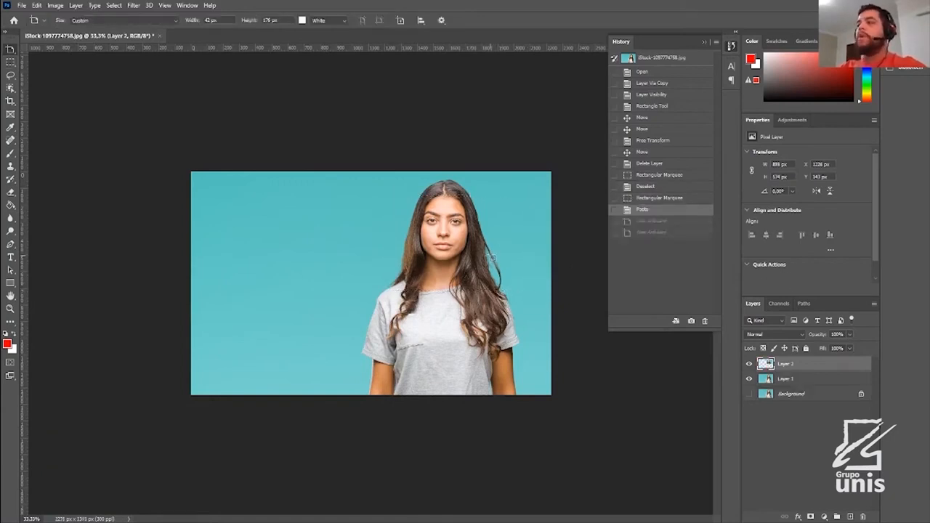
{"action": "left_click", "coordinate": [10, 49]}
{"action": "left_click", "coordinate": [27, 53]}
{"action": "left_click_drag", "start_coordinate": [523, 253], "coordinate": [378, 238]}
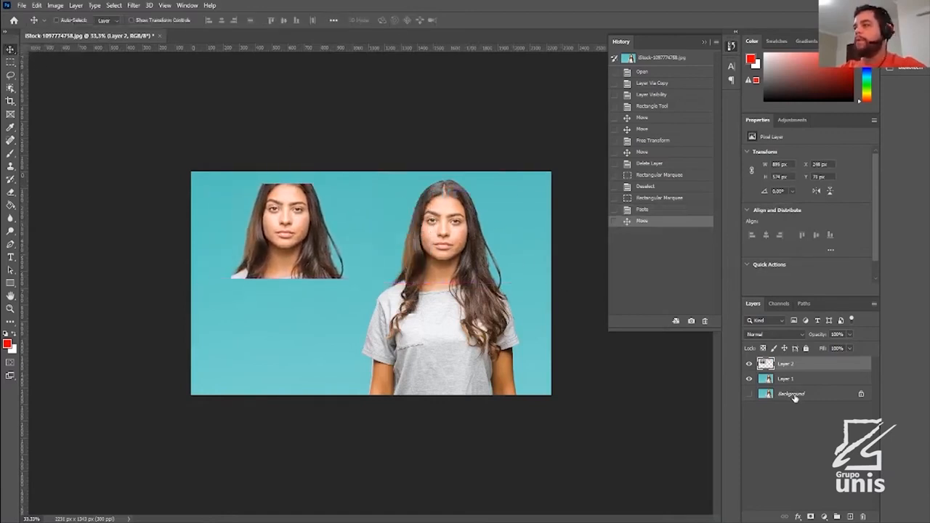
Step: Clear the left part of Layer 1, about 1009 px wide and full height, and deselect
{"action": "left_click", "coordinate": [750, 394]}
{"action": "left_click", "coordinate": [749, 394]}
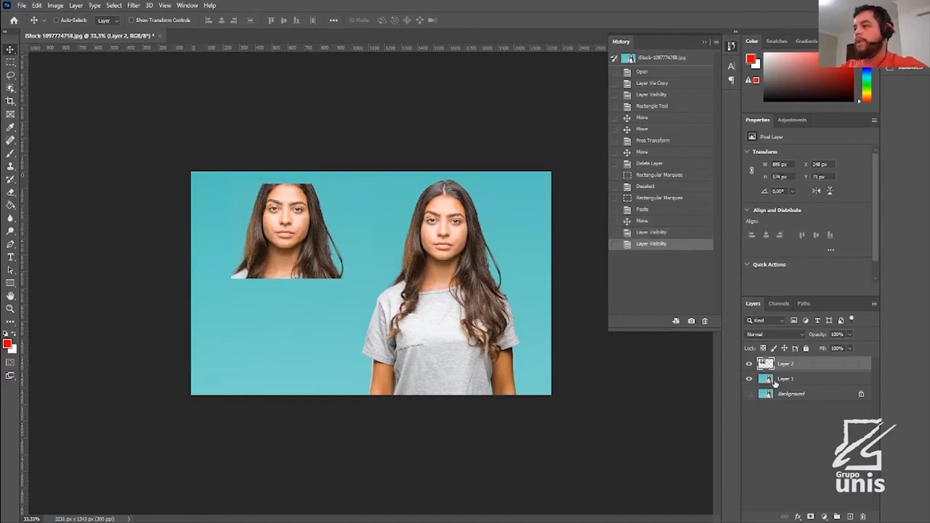
{"action": "left_click", "coordinate": [773, 384]}
{"action": "key", "text": "m"}
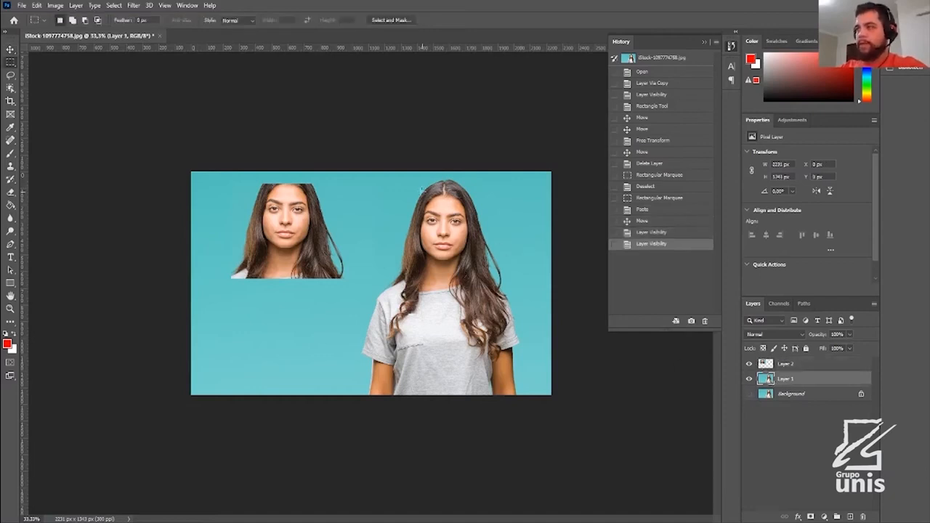
{"action": "left_click_drag", "start_coordinate": [356, 138], "coordinate": [164, 434]}
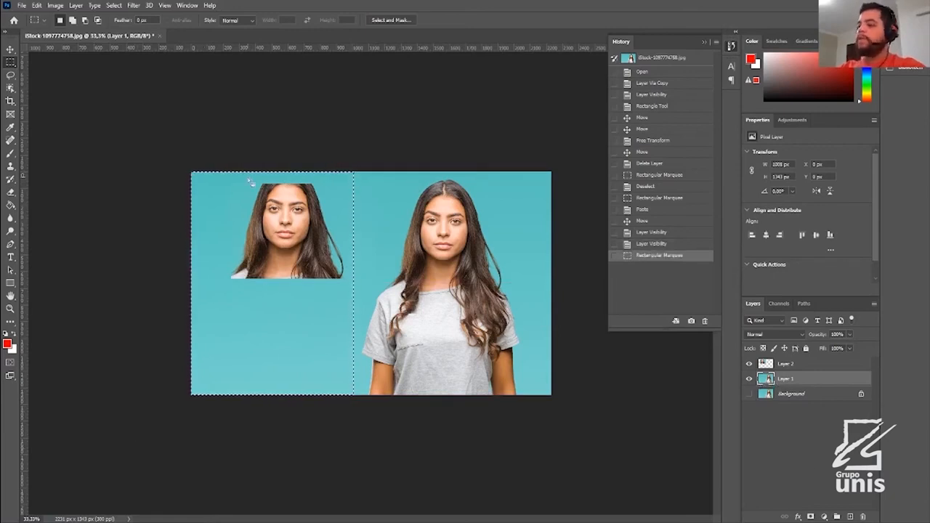
{"action": "key", "text": "Delete"}
{"action": "left_click", "coordinate": [281, 154]}
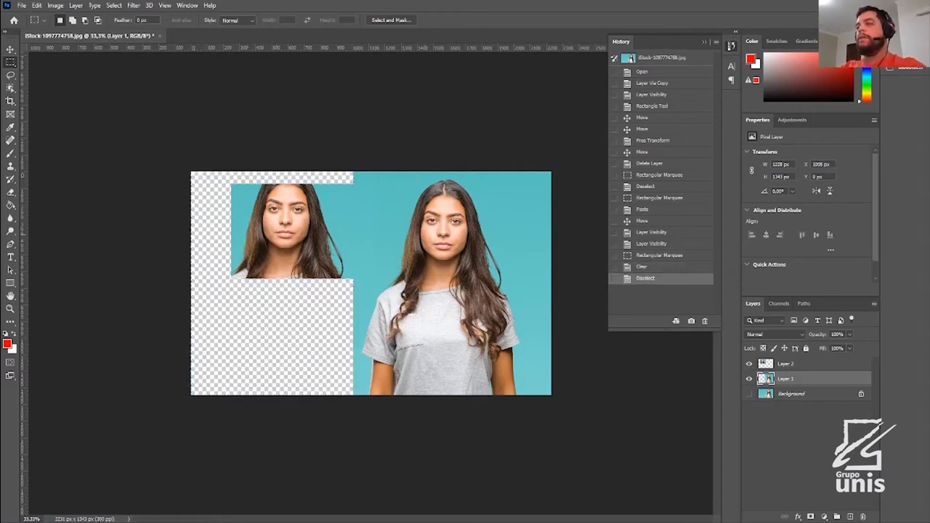
Step: Move the pasted head on Layer 2 further left, to about X 68, Y 98 px
{"action": "key", "text": "v"}
{"action": "left_click", "coordinate": [779, 367]}
{"action": "left_click_drag", "start_coordinate": [356, 225], "coordinate": [327, 229]}
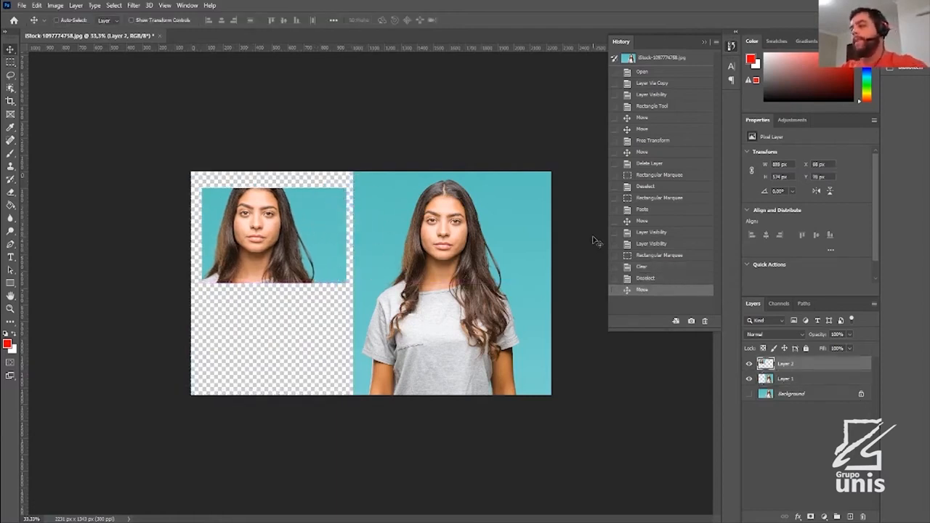
Step: Draw two trial selections over the woman with the Elliptical Marquee tool, clearing each one
{"action": "left_click", "coordinate": [8, 65]}
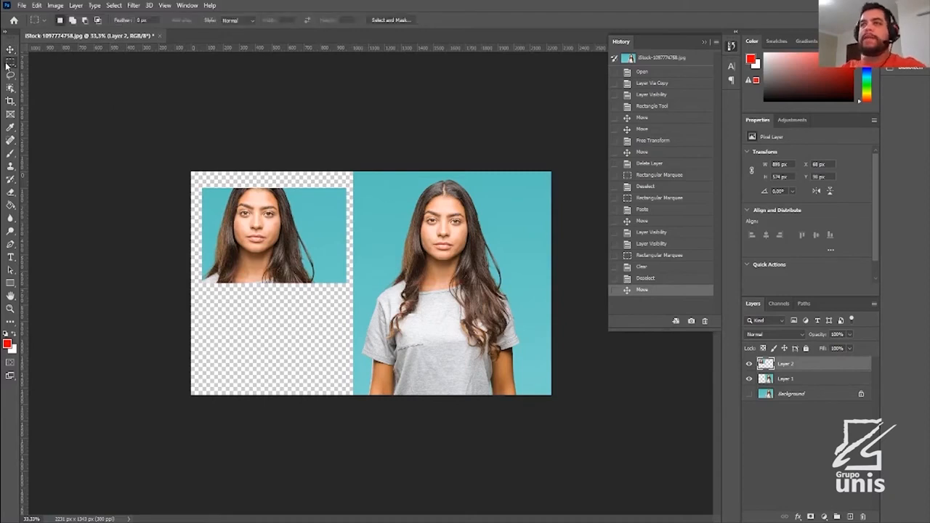
{"action": "right_click", "coordinate": [12, 64]}
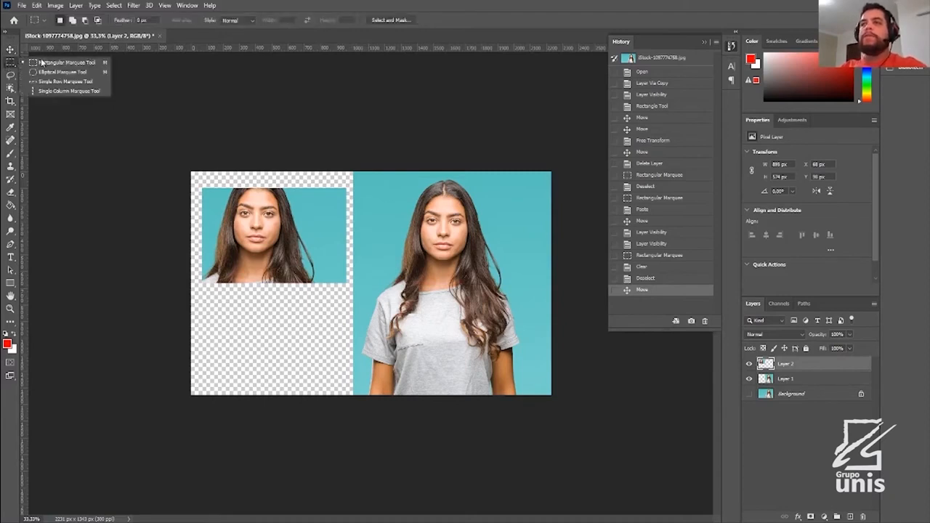
{"action": "left_click", "coordinate": [51, 73]}
{"action": "left_click_drag", "start_coordinate": [396, 179], "coordinate": [487, 274]}
{"action": "left_click_drag", "start_coordinate": [375, 195], "coordinate": [482, 314]}
Step: Draw trial rectangular selections across the photo, ending with a square one of about 973 by 973 px
{"action": "right_click", "coordinate": [10, 61]}
{"action": "left_click", "coordinate": [51, 62]}
{"action": "left_click_drag", "start_coordinate": [274, 192], "coordinate": [488, 312]}
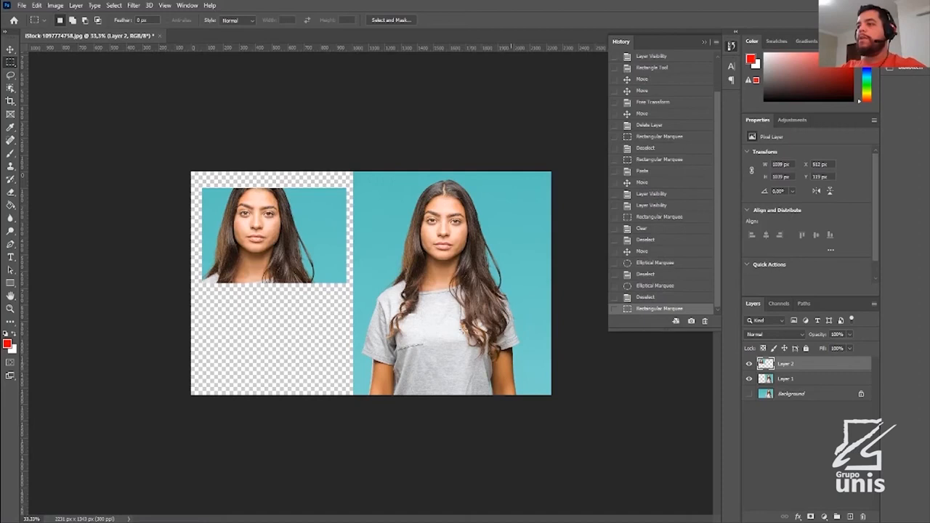
{"action": "left_click", "coordinate": [330, 154]}
{"action": "left_click_drag", "start_coordinate": [340, 179], "coordinate": [512, 251]}
{"action": "left_click", "coordinate": [255, 162]}
{"action": "left_click_drag", "start_coordinate": [255, 191], "coordinate": [411, 357]}
Step: Replace the square selection with a circular one about 964 px in diameter across the middle of the canvas
{"action": "left_click", "coordinate": [10, 52]}
{"action": "left_click", "coordinate": [10, 61]}
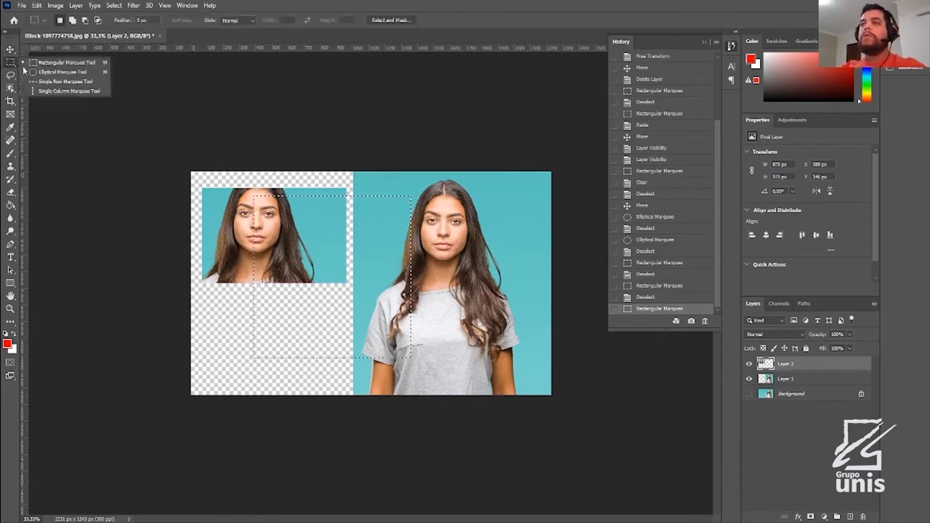
{"action": "left_click", "coordinate": [47, 71]}
{"action": "left_click_drag", "start_coordinate": [514, 240], "coordinate": [443, 199]}
{"action": "left_click", "coordinate": [374, 158]}
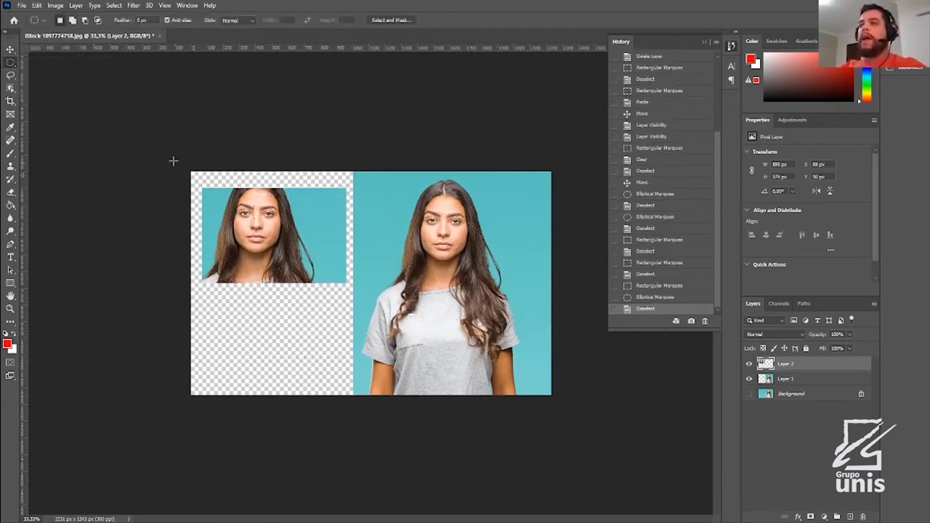
{"action": "left_click_drag", "start_coordinate": [257, 200], "coordinate": [427, 362]}
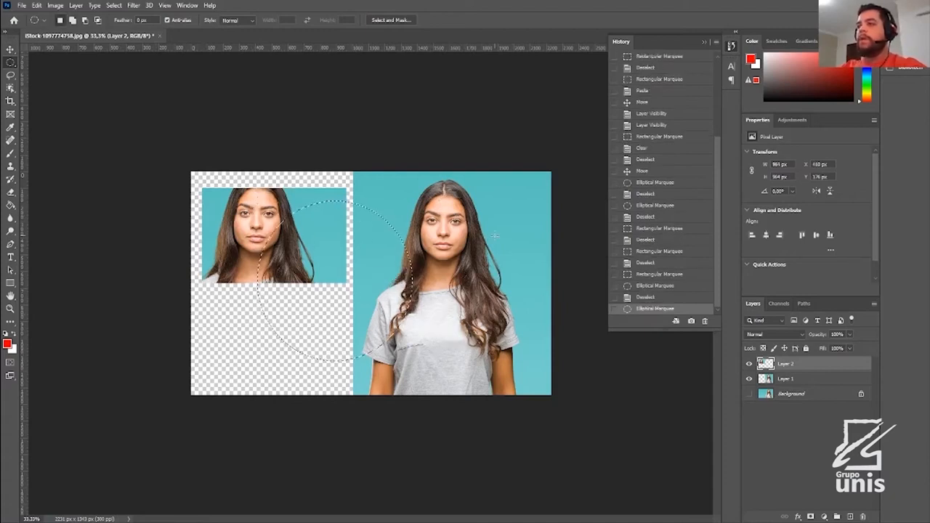
Step: Add a small ellipse beside the woman's head and a larger one over her face to the selection, and subtract an ellipse over her chest
{"action": "key", "text": "shift"}
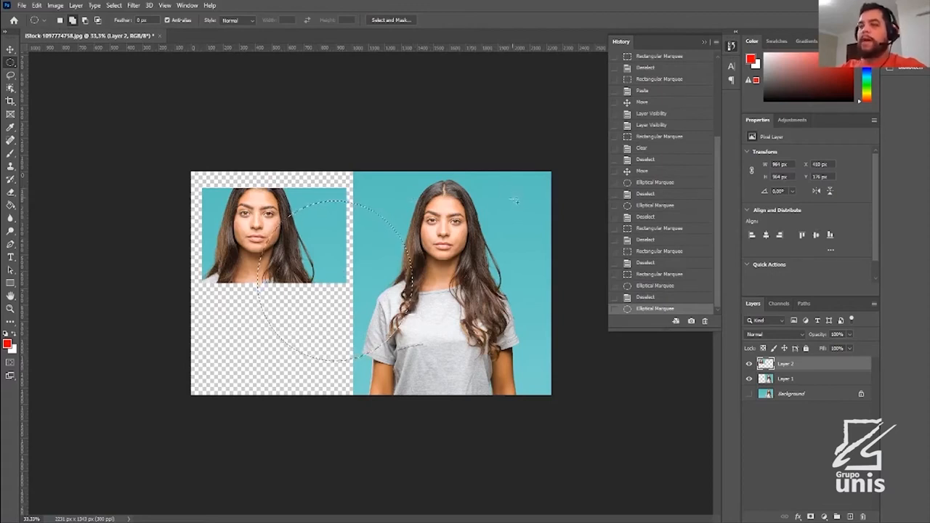
{"action": "left_click_drag", "start_coordinate": [534, 199], "coordinate": [499, 240]}
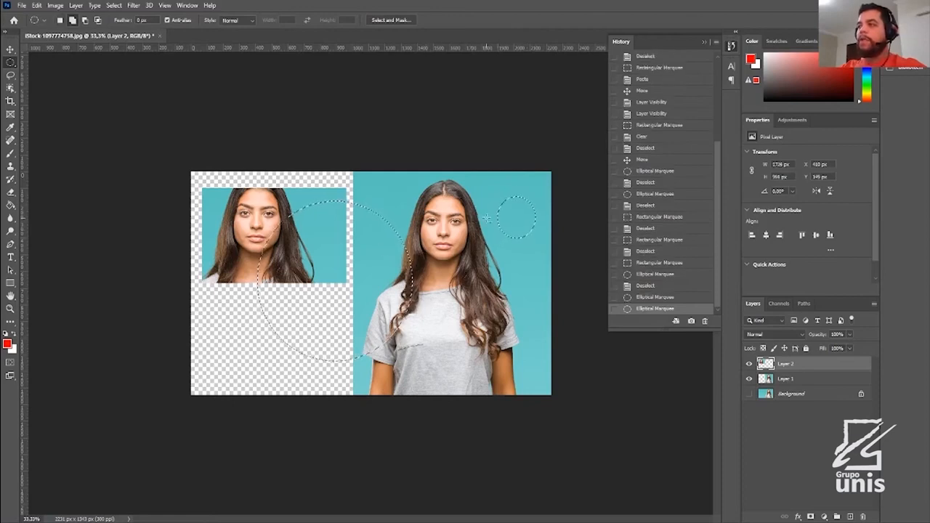
{"action": "left_click_drag", "start_coordinate": [460, 199], "coordinate": [452, 207]}
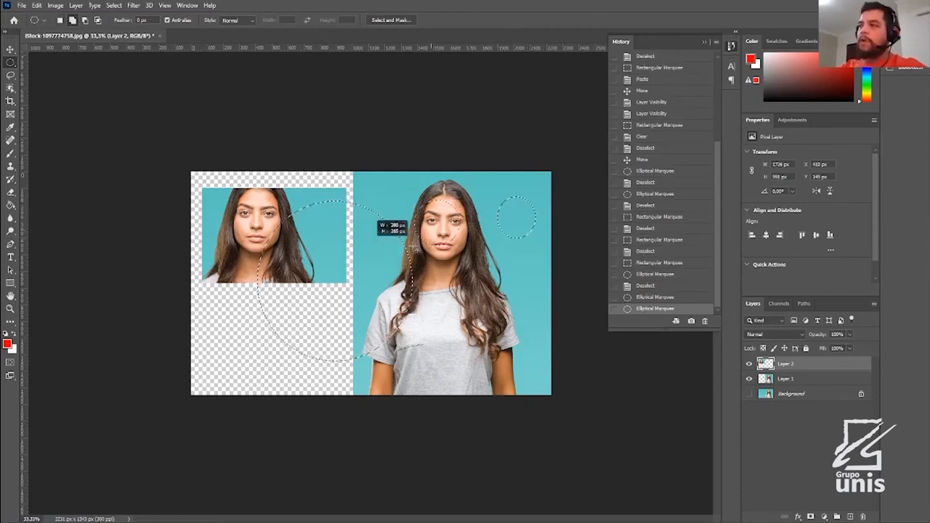
{"action": "left_click_drag", "start_coordinate": [388, 272], "coordinate": [341, 309]}
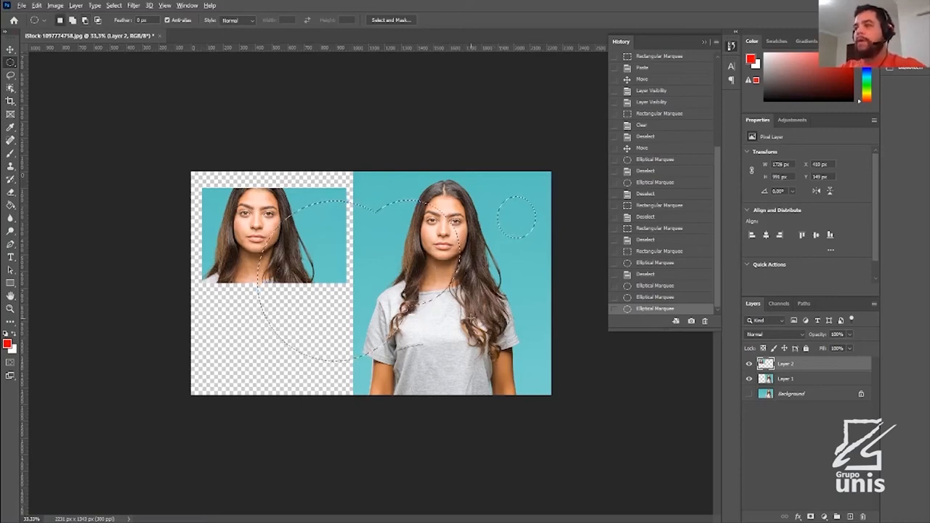
{"action": "left_click_drag", "start_coordinate": [456, 356], "coordinate": [356, 239]}
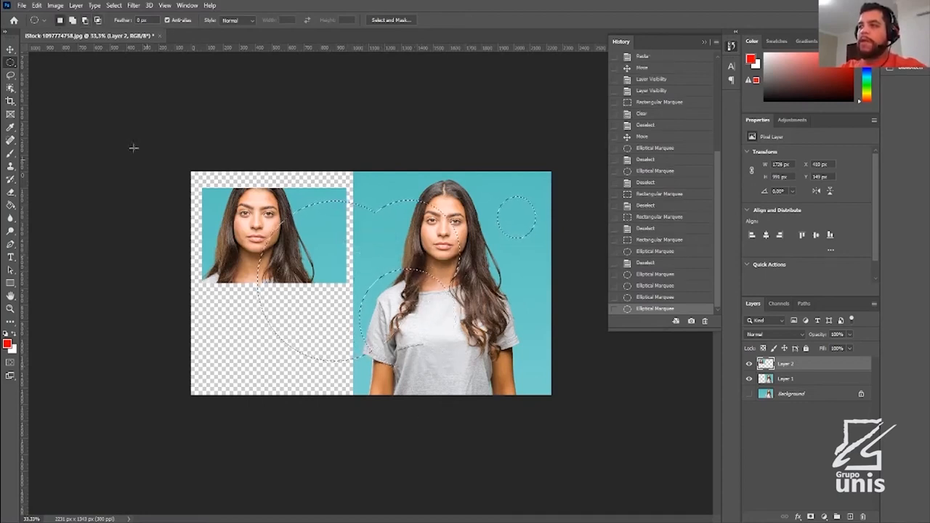
Step: Subtract a rectangular area covering the full-size woman's face and body from the selection with the Rectangular Marquee tool
{"action": "right_click", "coordinate": [11, 63]}
{"action": "left_click", "coordinate": [58, 63]}
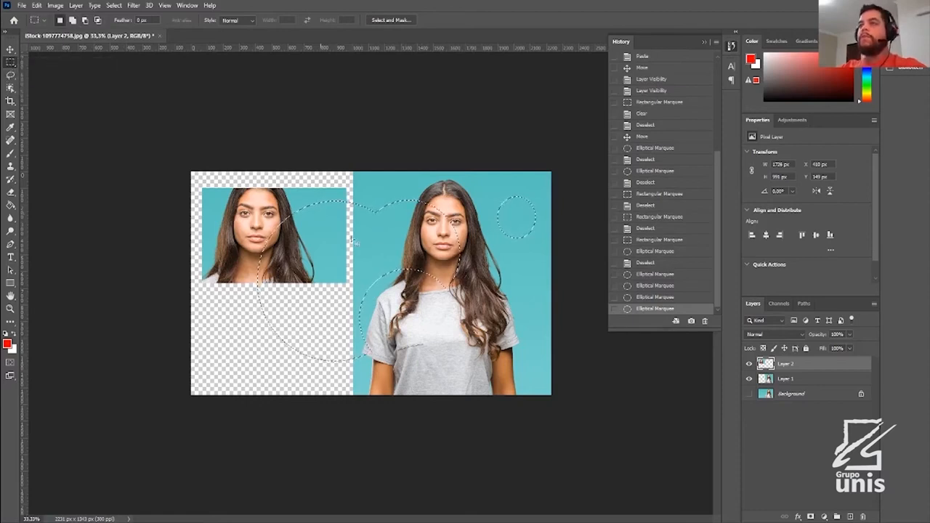
{"action": "left_click_drag", "start_coordinate": [407, 190], "coordinate": [509, 426]}
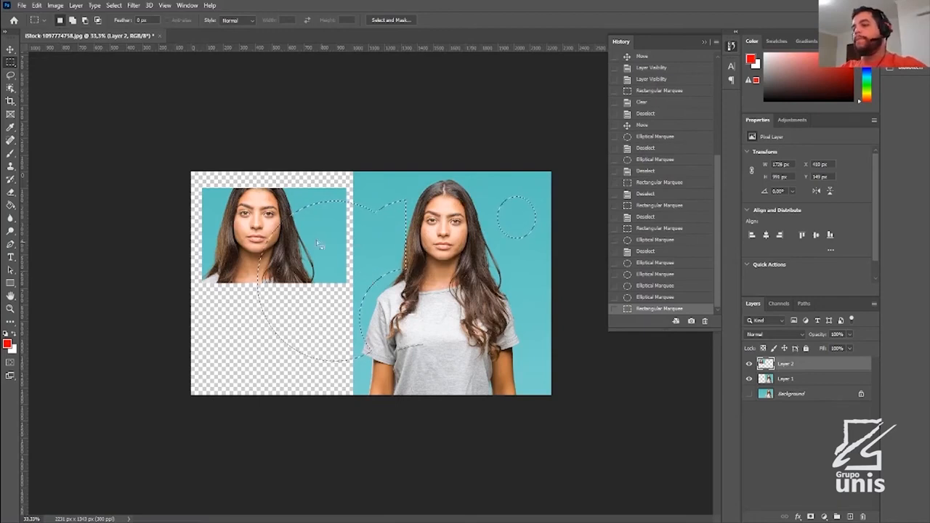
Step: Move the selection outline left so that its small circle lies over the full-size woman's face
{"action": "left_click_drag", "start_coordinate": [307, 238], "coordinate": [320, 220]}
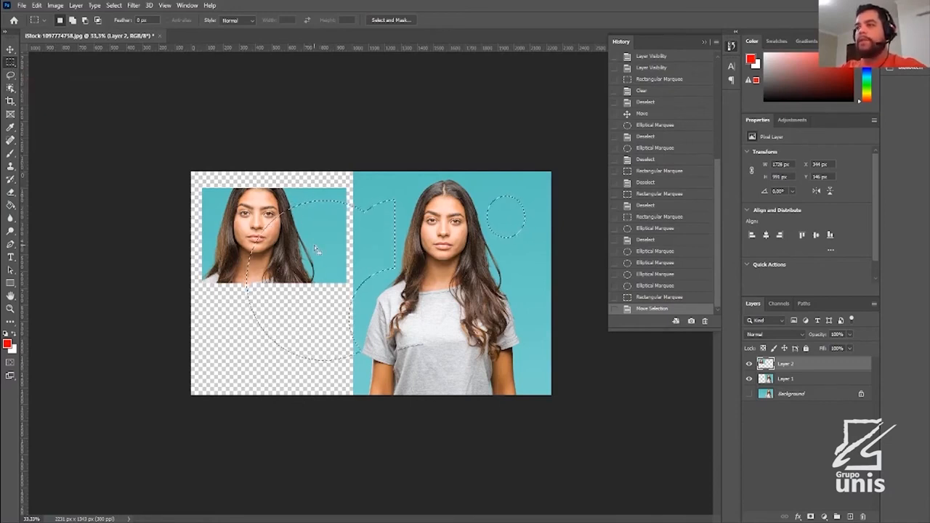
{"action": "left_click_drag", "start_coordinate": [314, 245], "coordinate": [285, 258]}
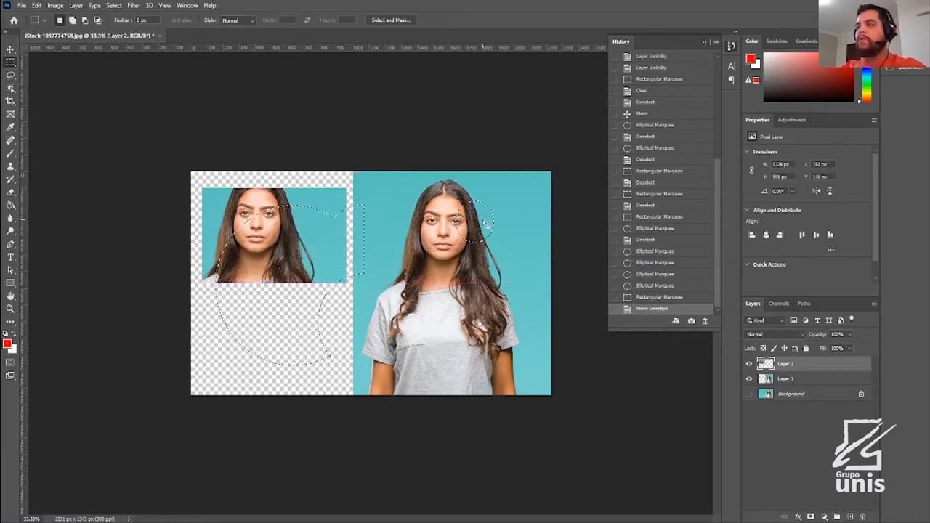
{"action": "left_click_drag", "start_coordinate": [487, 228], "coordinate": [459, 228]}
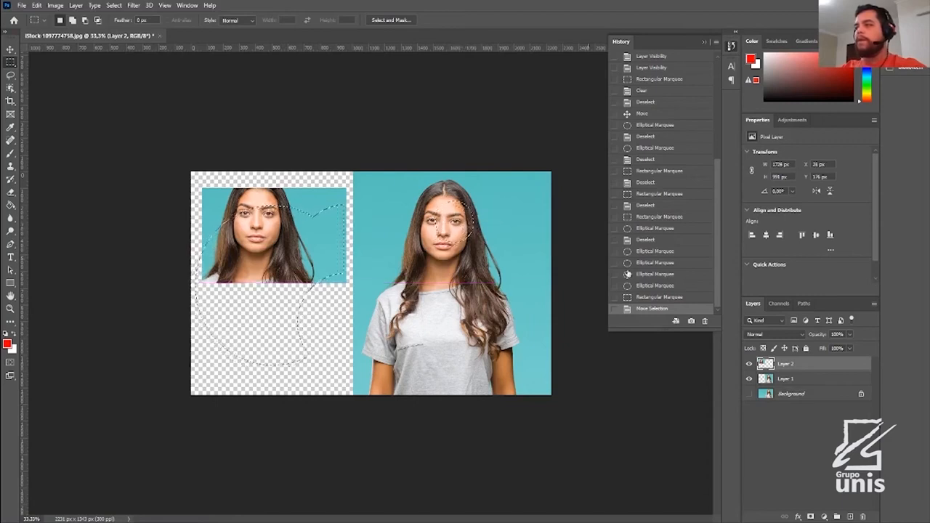
Step: Copy the selected part of Layer 1 to a new layer and move it beside the head, to about X 1067, Y 206 px
{"action": "left_click", "coordinate": [770, 378]}
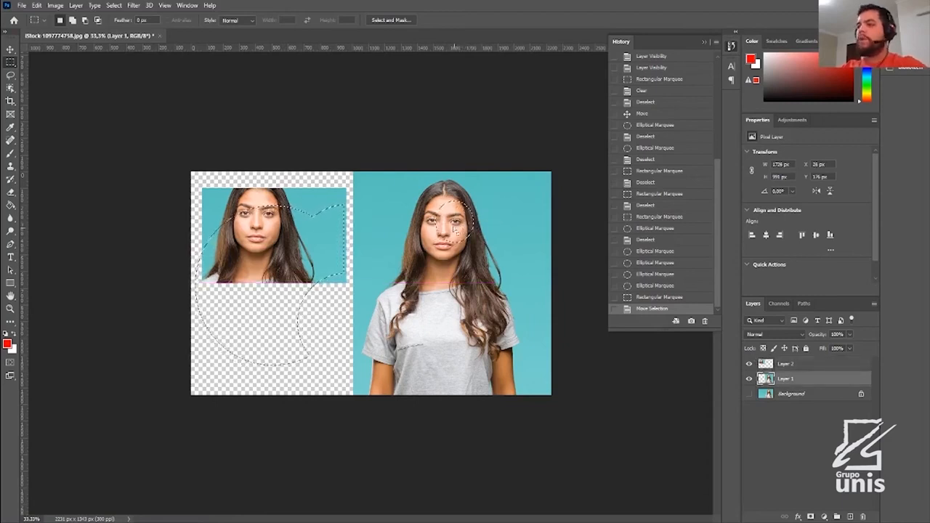
{"action": "key", "text": "ctrl+j"}
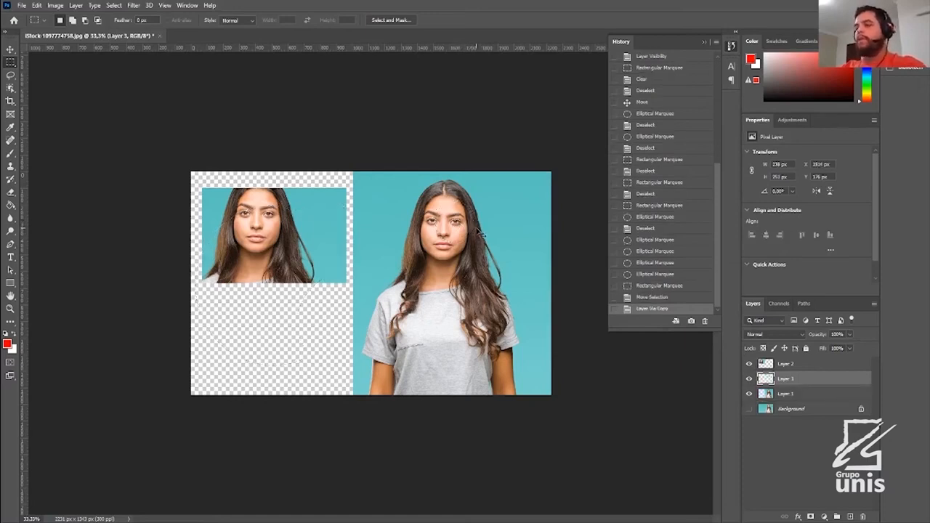
{"action": "key", "text": "v"}
{"action": "left_click_drag", "start_coordinate": [434, 237], "coordinate": [406, 233]}
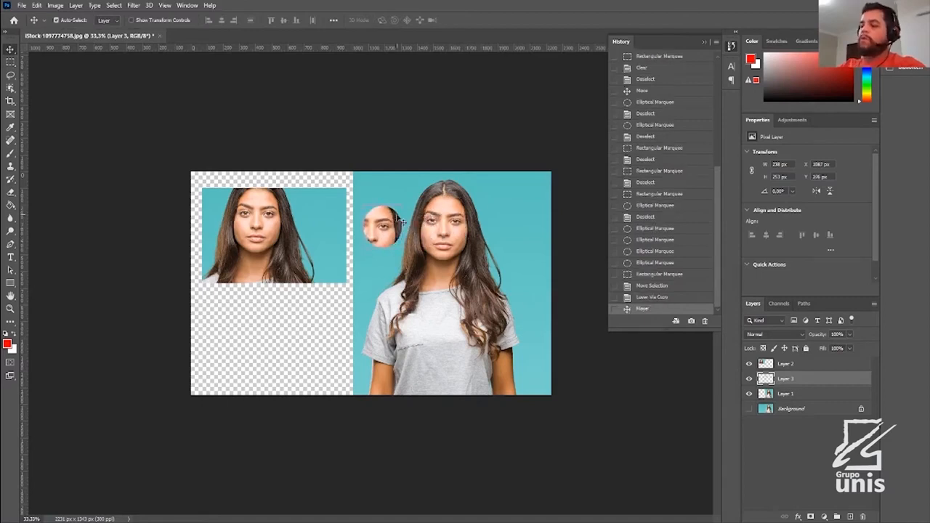
Step: Try moving the circular face piece to the other side of the head, at about X 1686, Y 121 px, and undo the move
{"action": "key", "text": "ctrl+plus"}
{"action": "key", "text": "ctrl+plus"}
{"action": "key", "text": "ctrl+plus"}
{"action": "left_click_drag", "start_coordinate": [397, 213], "coordinate": [356, 348]}
{"action": "key", "text": "ctrl+plus"}
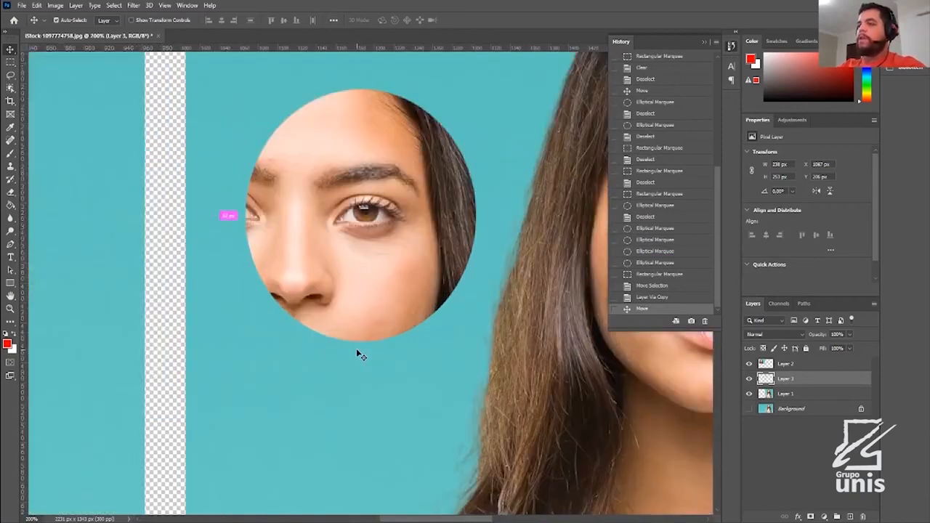
{"action": "scroll", "coordinate": [283, 363], "scroll_direction": "right", "scroll_amount": 5}
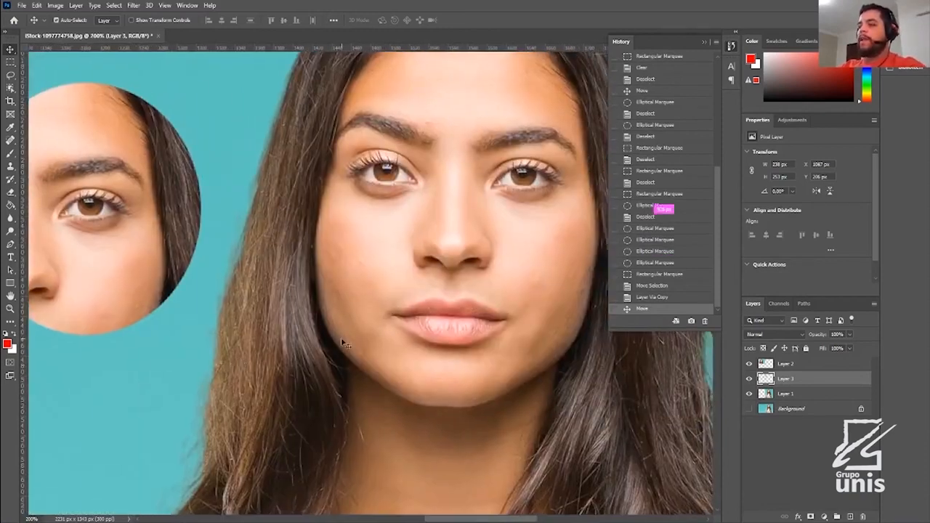
{"action": "key", "text": "ctrl+minus"}
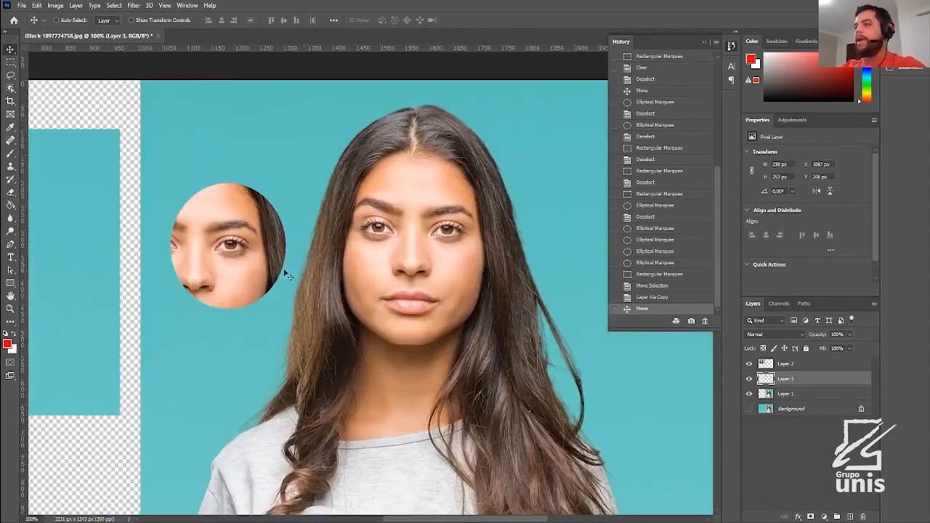
{"action": "left_click_drag", "start_coordinate": [240, 266], "coordinate": [545, 220]}
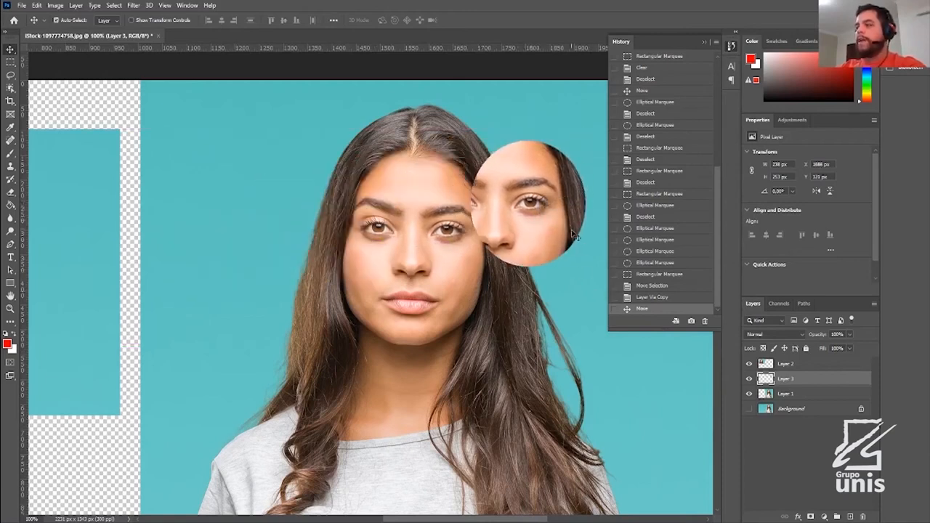
{"action": "key", "text": "ctrl+z"}
Step: Draw a rectangular selection over the hair beside the face, and replace it with a selection of the whole canvas
{"action": "key", "text": "m"}
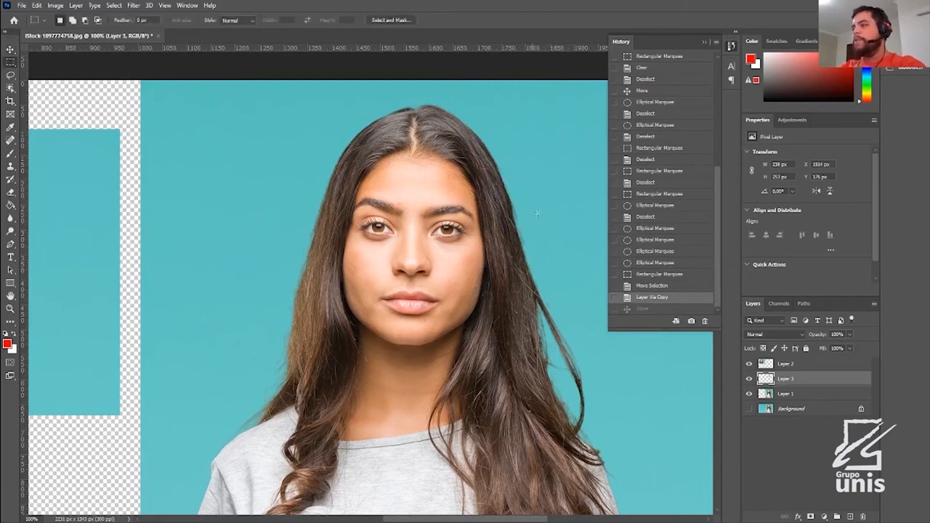
{"action": "left_click_drag", "start_coordinate": [523, 196], "coordinate": [479, 381]}
{"action": "key", "text": "ctrl+a"}
Step: Deselect the canvas and draw a circular selection about 230 px in diameter over the hair beside the woman's cheek
{"action": "right_click", "coordinate": [11, 62]}
{"action": "left_click", "coordinate": [51, 72]}
{"action": "left_click_drag", "start_coordinate": [572, 273], "coordinate": [481, 371]}
{"action": "key", "text": "ctrl+d"}
{"action": "mouse_move", "coordinate": [510, 232]}
{"action": "left_mouse_down"}
{"action": "mouse_move", "coordinate": [529, 239]}
{"action": "mouse_move", "coordinate": [473, 390]}
{"action": "mouse_move", "coordinate": [557, 370]}
{"action": "left_mouse_up"}
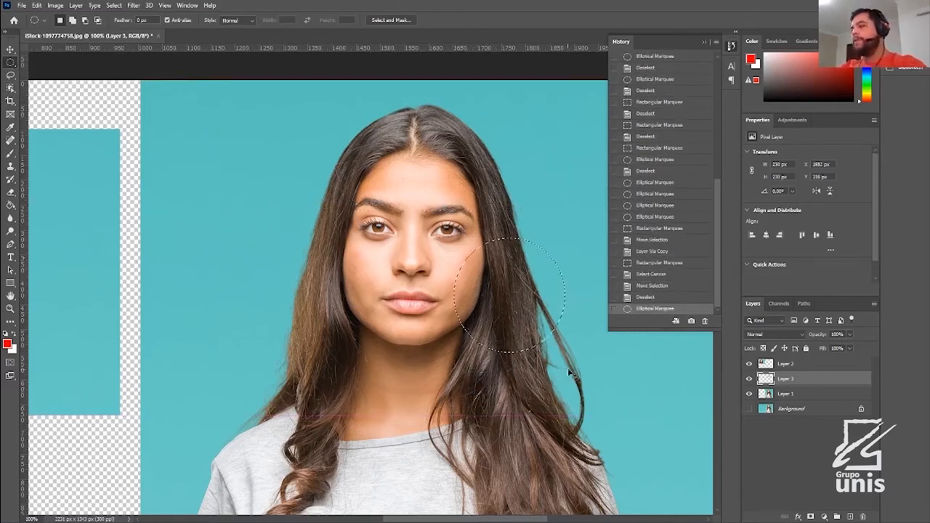
Step: Copy the circular hair selection from Layer 1 to a new layer and move the piece beside the head, centred at about X 1876, Y 303 px
{"action": "key", "text": "ctrl+j"}
{"action": "key", "text": "ctrl+z"}
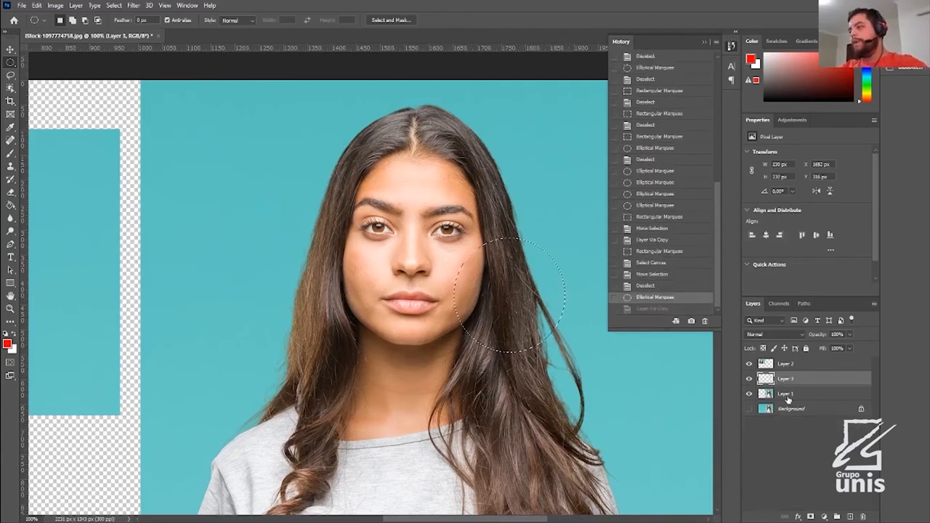
{"action": "left_click", "coordinate": [788, 397]}
{"action": "key", "text": "ctrl+j"}
{"action": "key", "text": "v"}
{"action": "left_click_drag", "start_coordinate": [545, 312], "coordinate": [600, 250]}
{"action": "left_click", "coordinate": [731, 48]}
Step: Enlarge the circular hair piece proportionally to about 438 px in diameter and reposition it beside the face
{"action": "key", "text": "ctrl+t"}
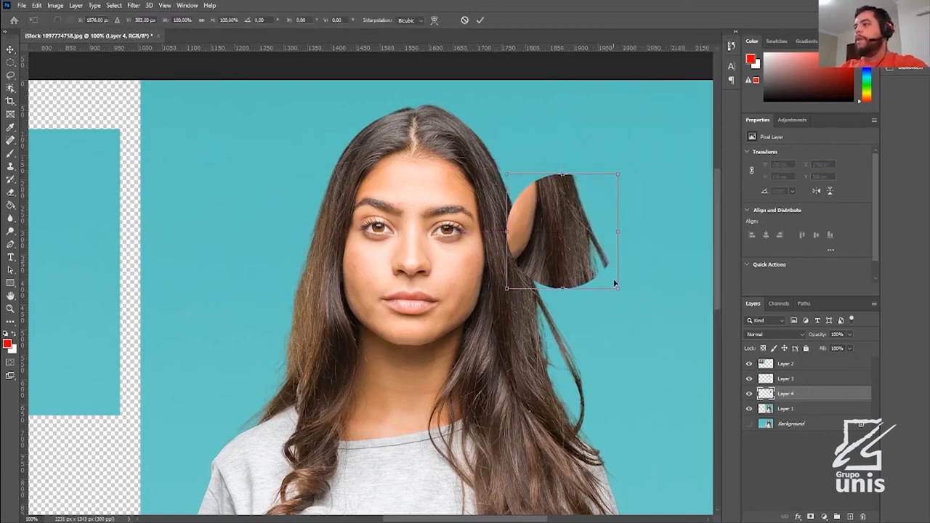
{"action": "left_click_drag", "start_coordinate": [621, 292], "coordinate": [634, 344]}
{"action": "key", "text": "Return"}
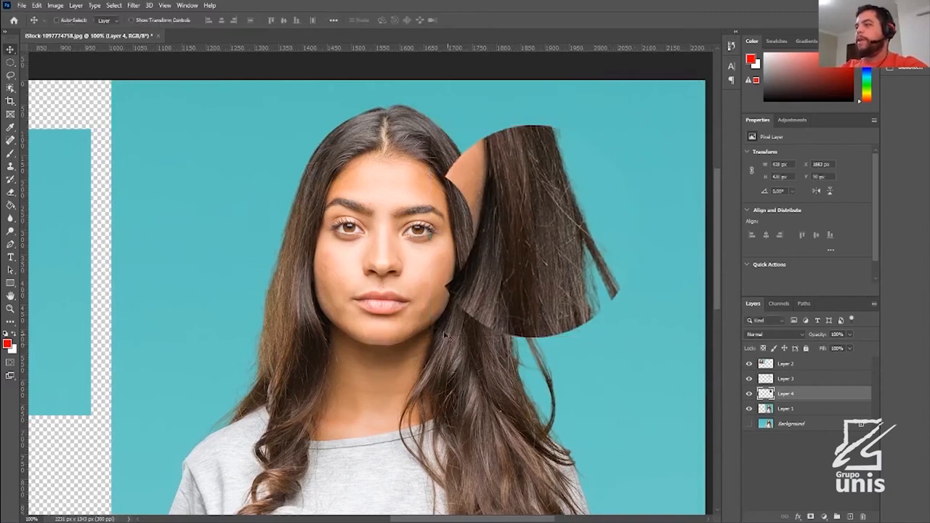
{"action": "left_click_drag", "start_coordinate": [534, 314], "coordinate": [513, 255]}
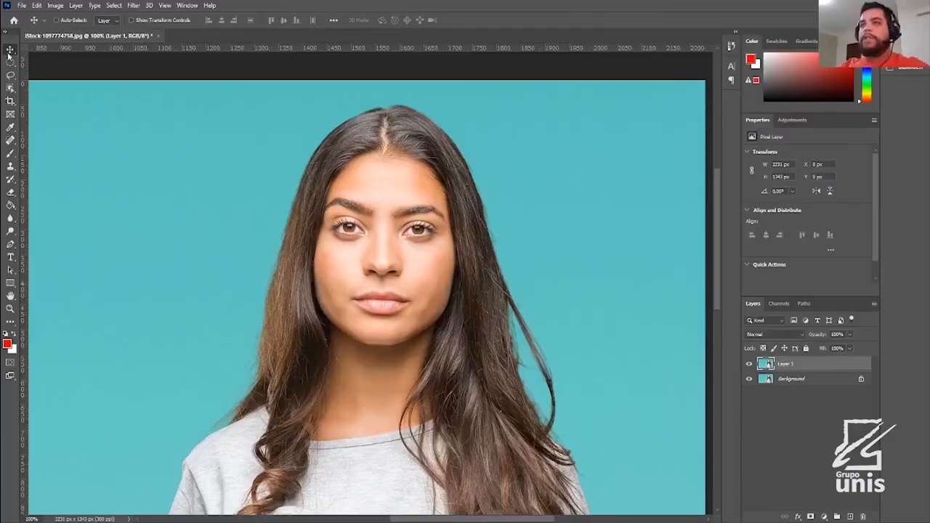
Step: With the Single Row Marquee tool, select a one-pixel row above the head at about Y 36 px, clear it and deselect
{"action": "left_click", "coordinate": [10, 62]}
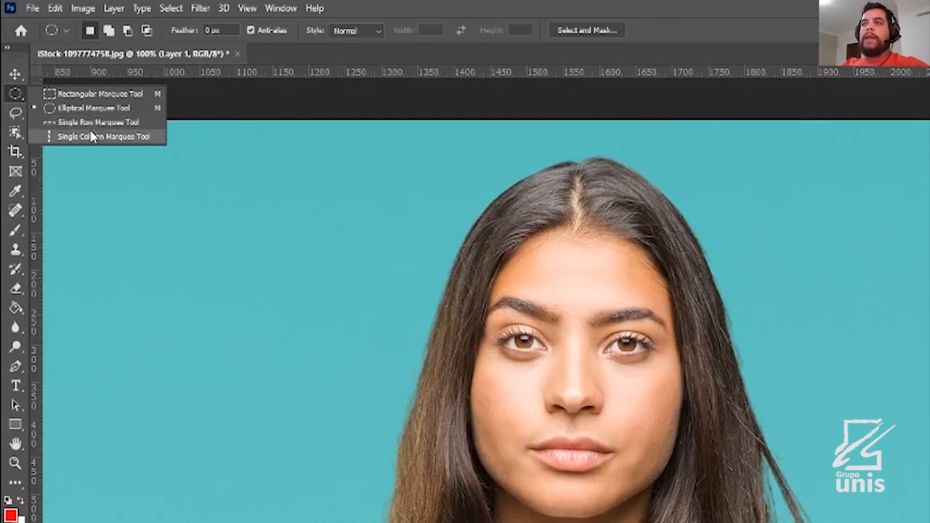
{"action": "left_click", "coordinate": [76, 84]}
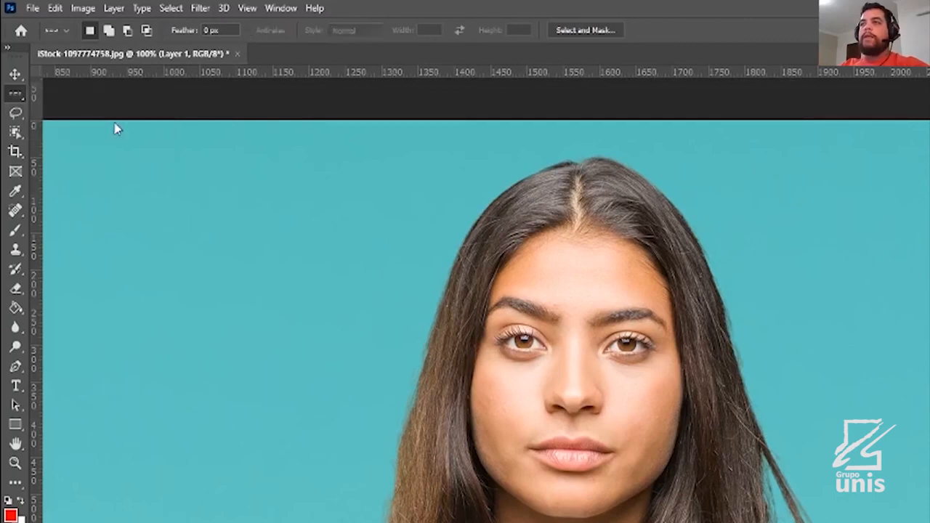
{"action": "left_click", "coordinate": [194, 189]}
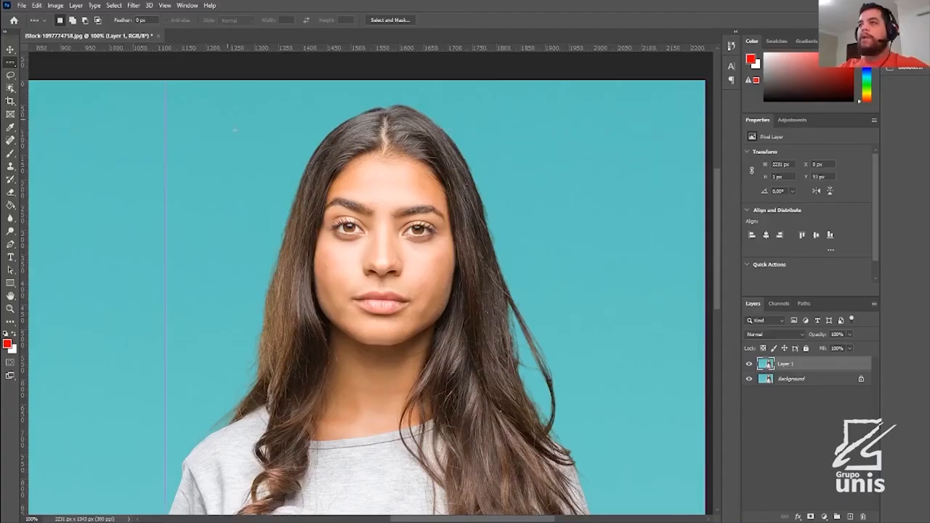
{"action": "left_click_drag", "start_coordinate": [234, 130], "coordinate": [276, 121]}
{"action": "left_click", "coordinate": [336, 97]}
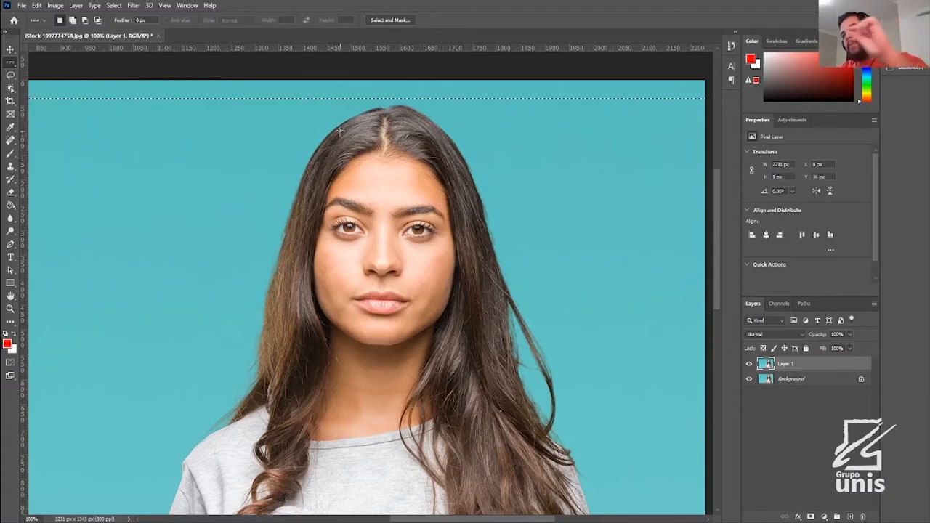
{"action": "key", "text": "ctrl+d"}
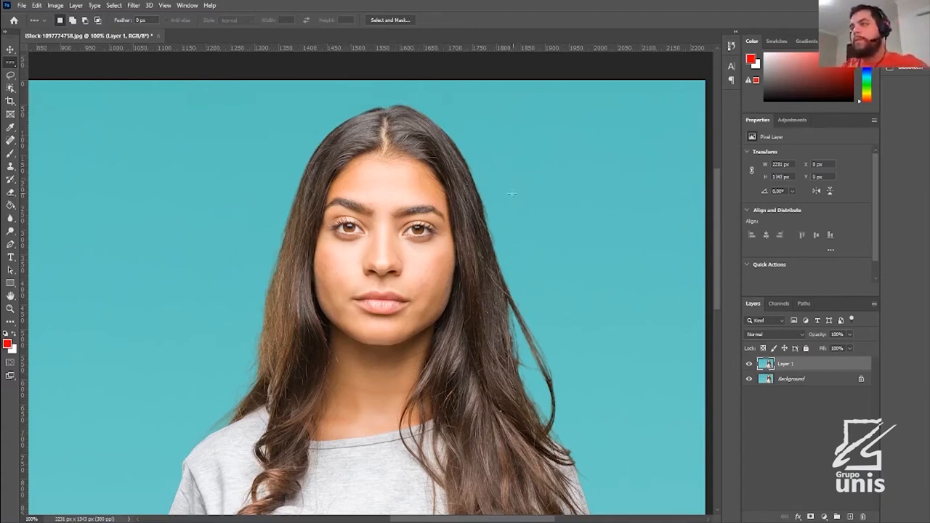
Step: Clear a one-pixel row across the top of the hair at about Y 95 px on Layer 1, with the Background layer hidden
{"action": "left_click", "coordinate": [327, 127]}
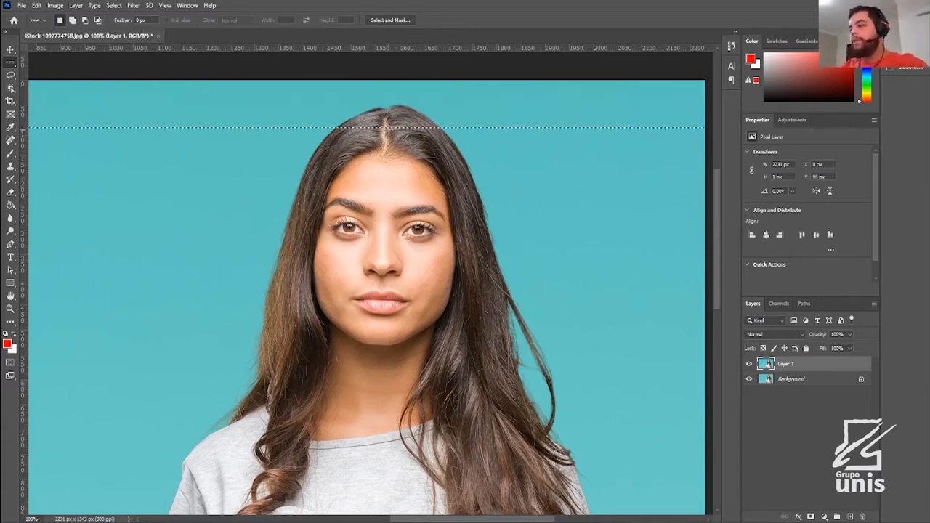
{"action": "left_click", "coordinate": [748, 379]}
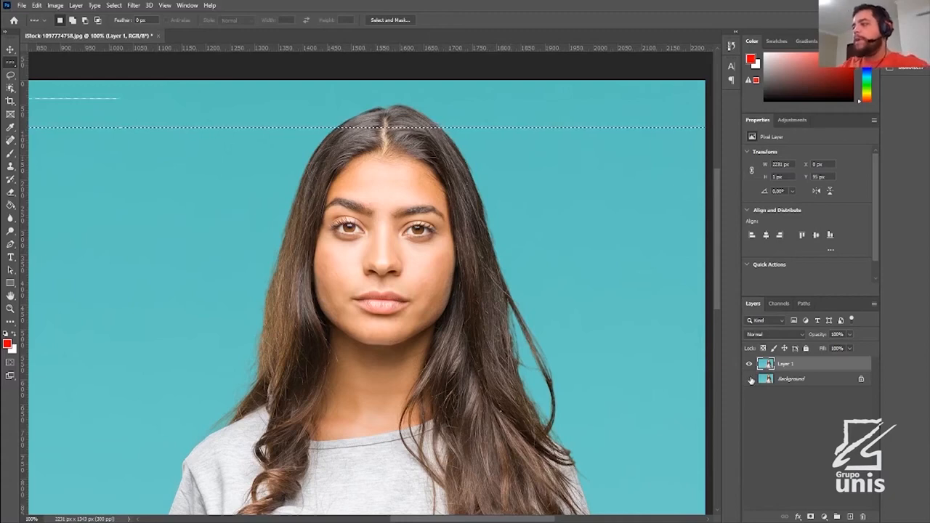
{"action": "key", "text": "ctrl+d"}
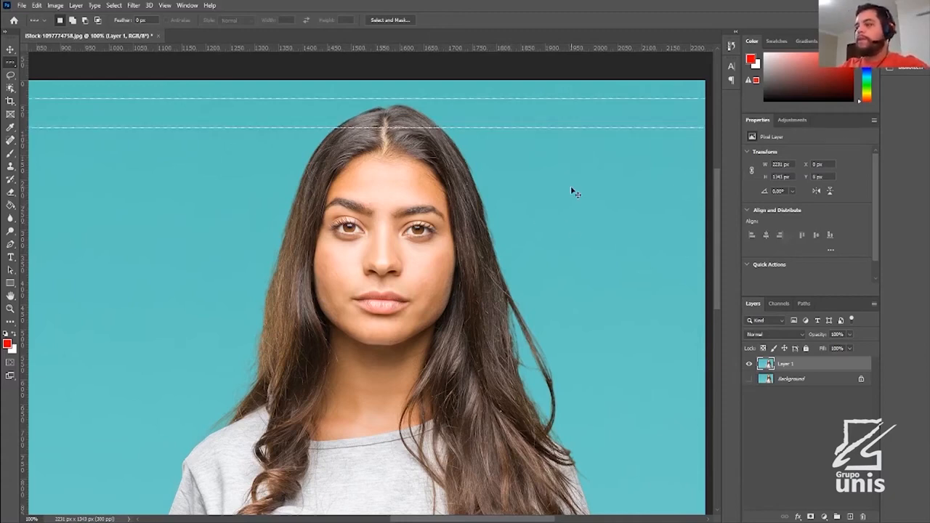
Step: Examine the two cleared one-pixel rows across the whole photo and in close-up
{"action": "key", "text": "ctrl+plus"}
{"action": "key", "text": "ctrl+minus"}
{"action": "key", "text": "ctrl+minus"}
{"action": "key", "text": "ctrl+minus"}
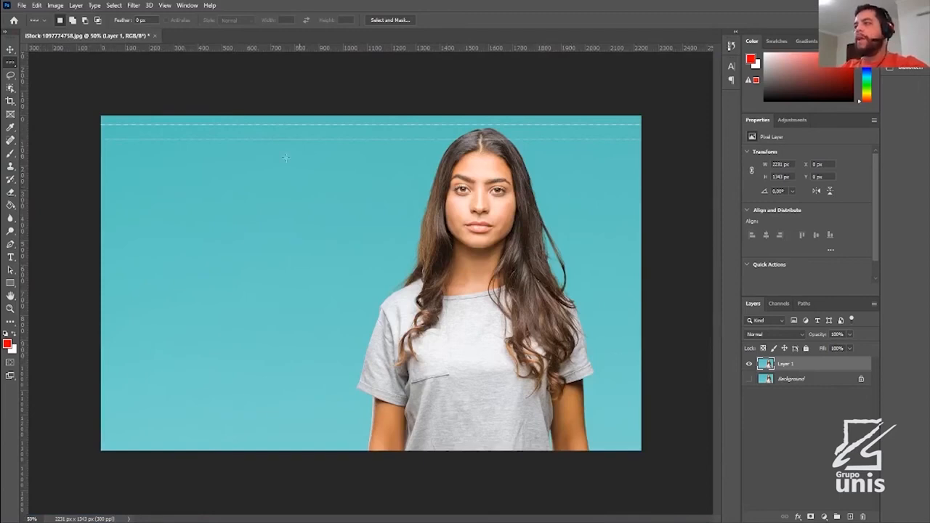
{"action": "key", "text": "ctrl+plus"}
{"action": "key", "text": "ctrl+plus"}
{"action": "key", "text": "ctrl+plus"}
{"action": "key", "text": "ctrl+plus"}
{"action": "key", "text": "ctrl+plus"}
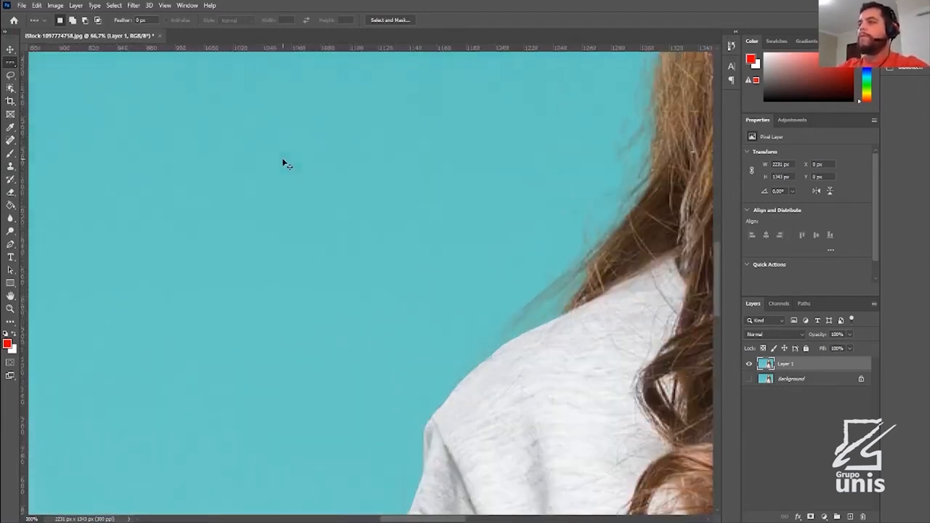
{"action": "left_click_drag", "start_coordinate": [282, 158], "coordinate": [324, 264]}
{"action": "left_click_drag", "start_coordinate": [375, 105], "coordinate": [232, 509]}
{"action": "left_click_drag", "start_coordinate": [434, 247], "coordinate": [472, 339]}
{"action": "left_click_drag", "start_coordinate": [460, 223], "coordinate": [456, 226]}
Step: Replace a row selection at Y 131 px with a single-column selection at about X 1165 px, delete its pixels and deselect
{"action": "left_click", "coordinate": [440, 214]}
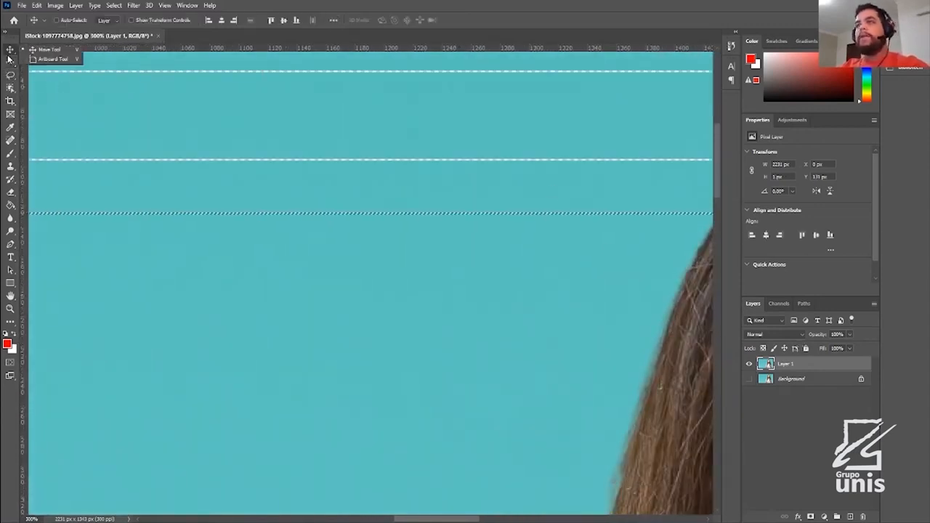
{"action": "right_click", "coordinate": [10, 62]}
{"action": "left_click", "coordinate": [69, 91]}
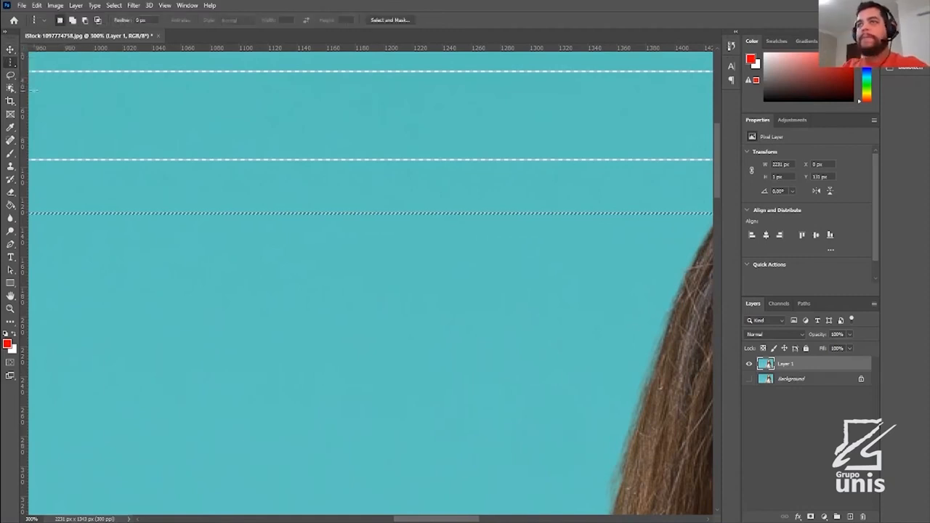
{"action": "left_click", "coordinate": [338, 80]}
{"action": "key", "text": "Delete"}
{"action": "key", "text": "ctrl+d"}
{"action": "scroll", "coordinate": [510, 210], "scroll_direction": "down", "scroll_amount": 5}
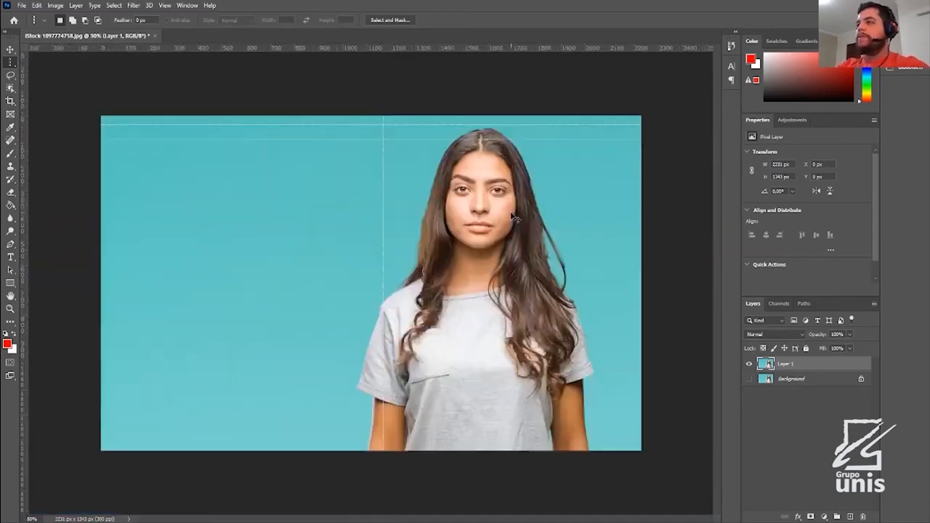
Step: Add a new layer directly below Layer 1 and fill it with the red foreground colour
{"action": "left_click", "coordinate": [850, 517]}
{"action": "left_click_drag", "start_coordinate": [815, 370], "coordinate": [804, 392]}
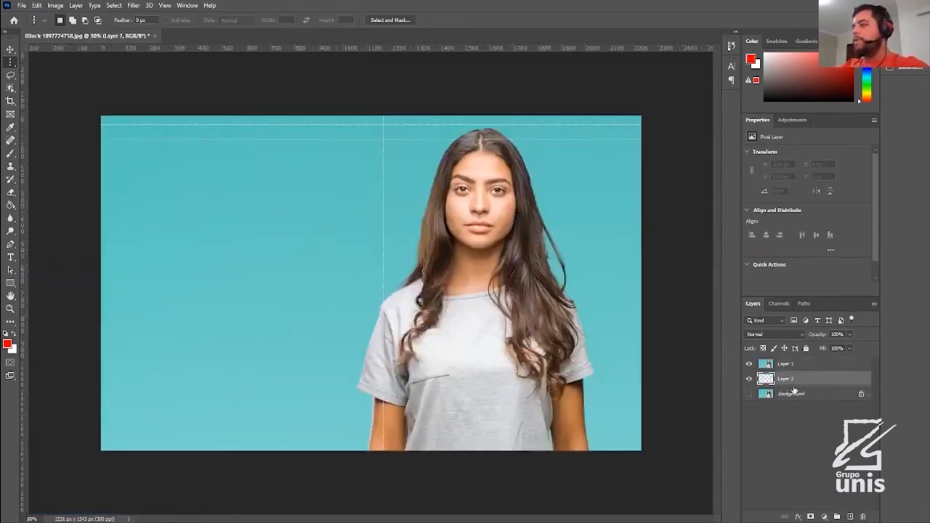
{"action": "key", "text": "g"}
{"action": "left_click", "coordinate": [303, 273]}
{"action": "left_click", "coordinate": [10, 49]}
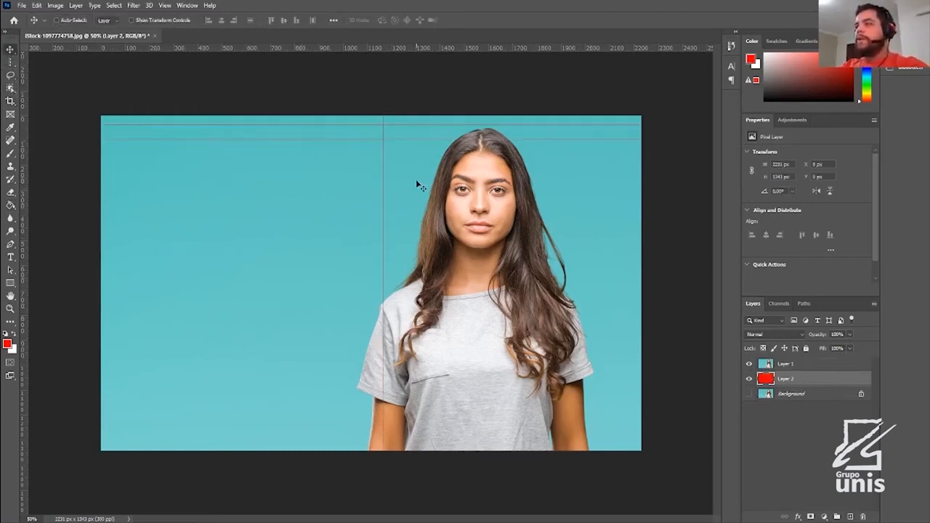
Step: Hide Layer 1 briefly to view the red layer beneath it, and show it again
{"action": "left_click", "coordinate": [787, 365]}
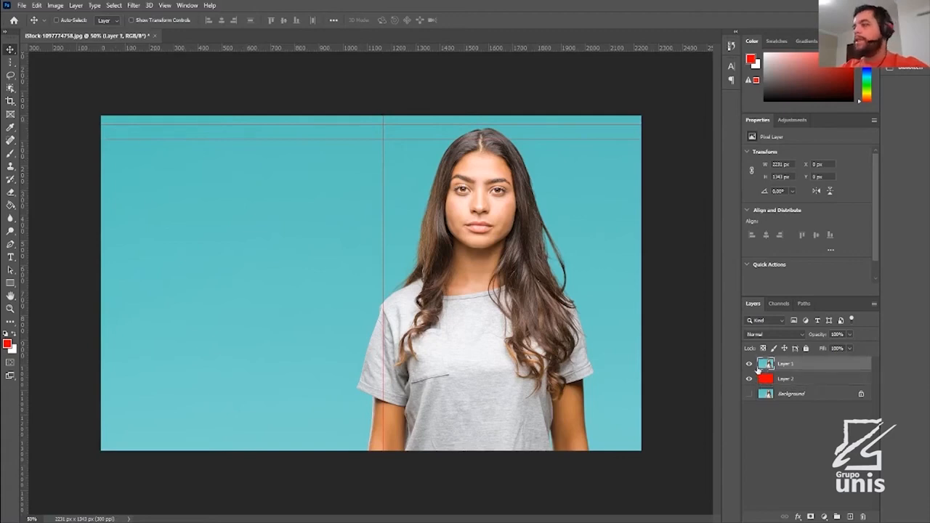
{"action": "left_click", "coordinate": [749, 364]}
{"action": "left_click", "coordinate": [750, 364]}
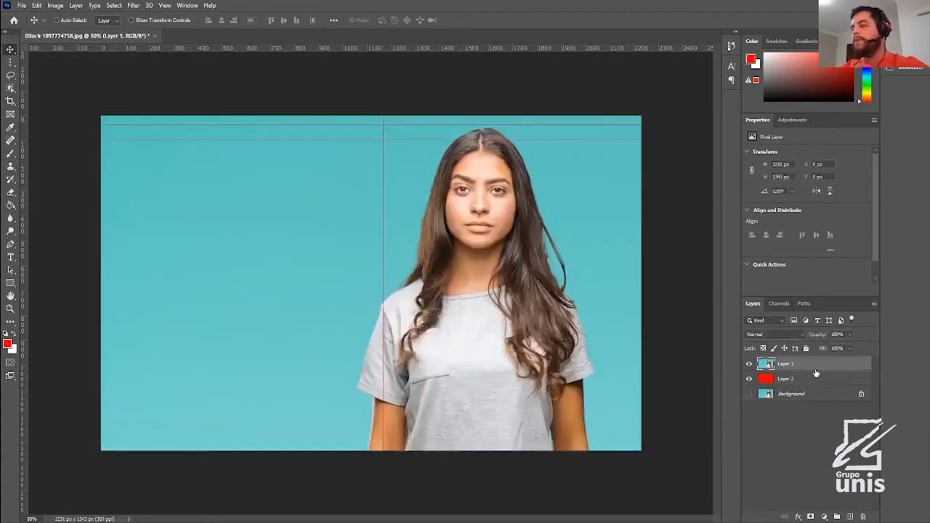
Step: Delete Layer 1 and the red layer, and duplicate the Background to a new layer
{"action": "key", "text": "Delete"}
{"action": "key", "text": "Delete"}
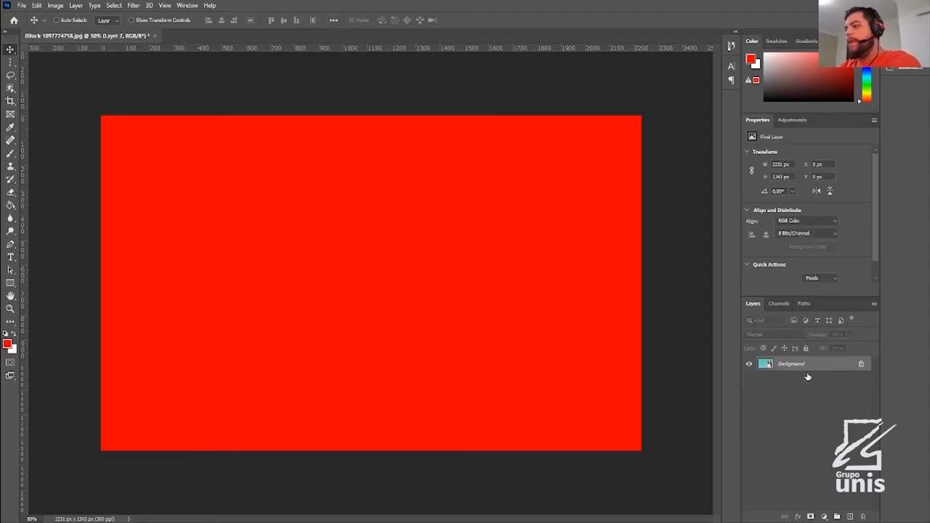
{"action": "key", "text": "ctrl+j"}
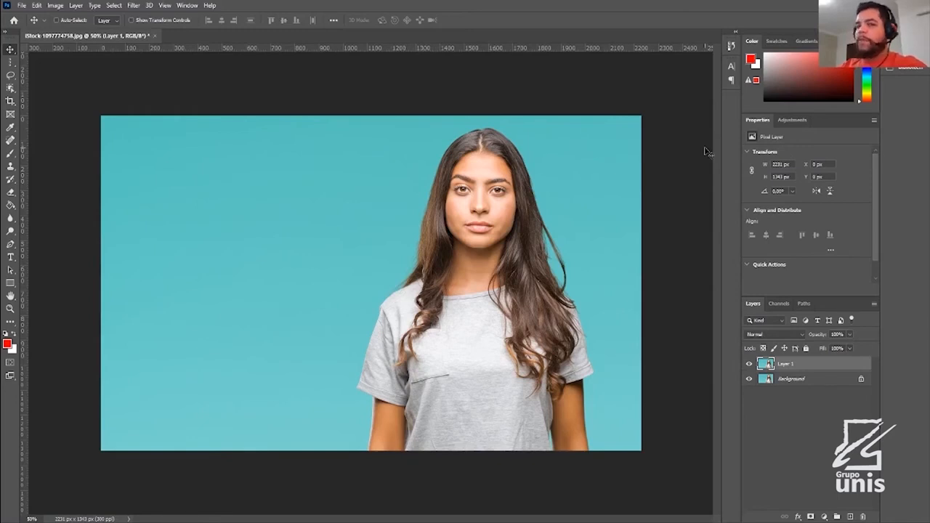
Step: Draw a freehand Lasso selection around the woman, about 1235 px wide and 1343 px high, and deselect it
{"action": "left_click", "coordinate": [12, 75]}
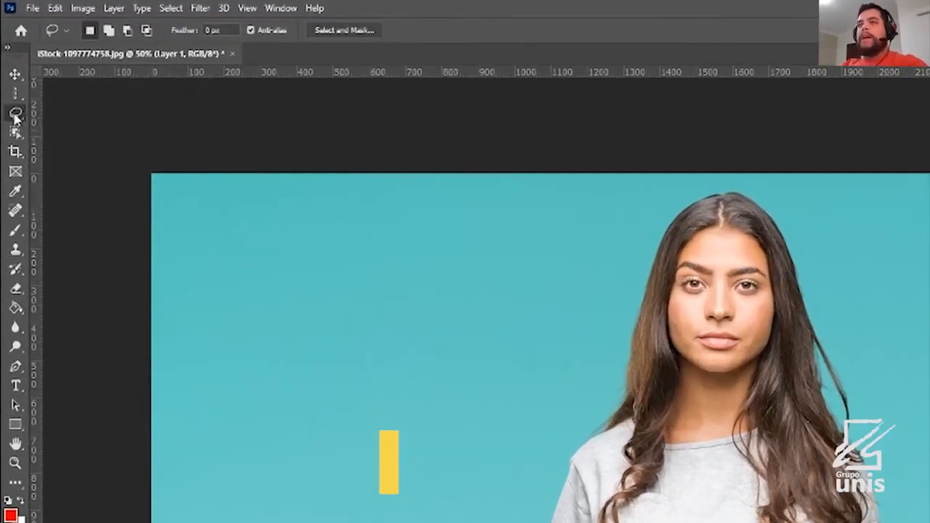
{"action": "mouse_move", "coordinate": [680, 193]}
{"action": "left_mouse_down"}
{"action": "mouse_move", "coordinate": [654, 208]}
{"action": "mouse_move", "coordinate": [496, 522]}
{"action": "mouse_move", "coordinate": [692, 193]}
{"action": "mouse_move", "coordinate": [669, 201]}
{"action": "left_mouse_up"}
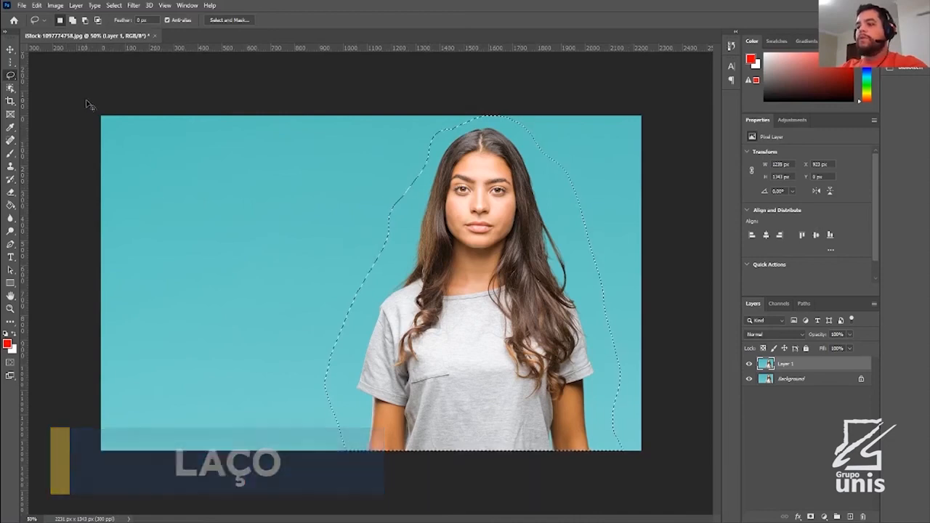
{"action": "key", "text": "ctrl+d"}
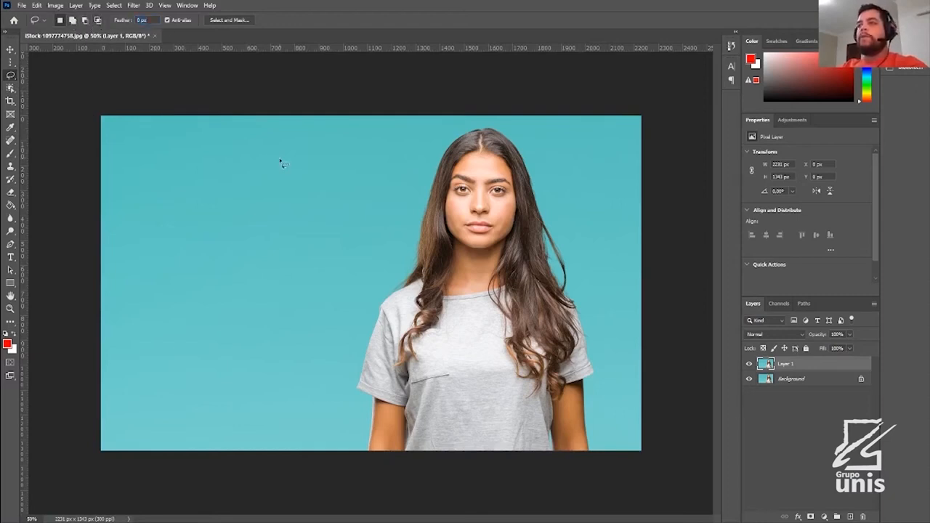
Step: Draw an irregular Lasso selection of about 1117 x 1027 px over the woman and set the Lasso feather to 10.6 px
{"action": "mouse_move", "coordinate": [237, 283]}
{"action": "left_mouse_down"}
{"action": "mouse_move", "coordinate": [443, 313]}
{"action": "mouse_move", "coordinate": [310, 170]}
{"action": "left_mouse_up"}
{"action": "left_click_drag", "start_coordinate": [315, 231], "coordinate": [494, 232]}
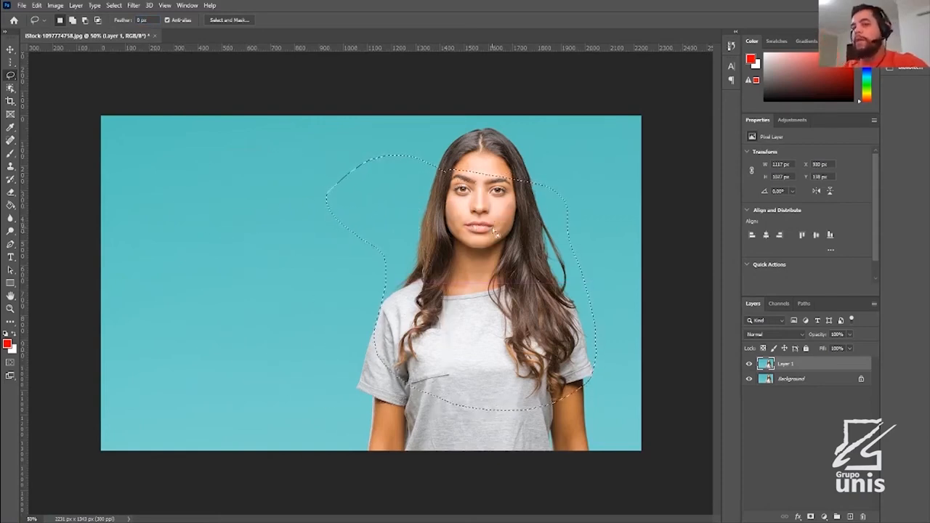
{"action": "left_click", "coordinate": [131, 22]}
{"action": "key", "text": "Return"}
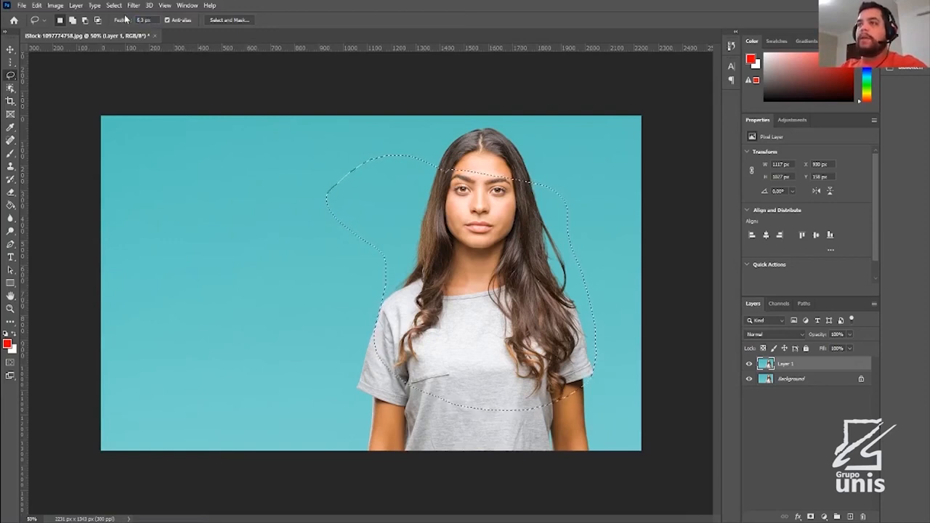
{"action": "left_click_drag", "start_coordinate": [124, 22], "coordinate": [135, 22]}
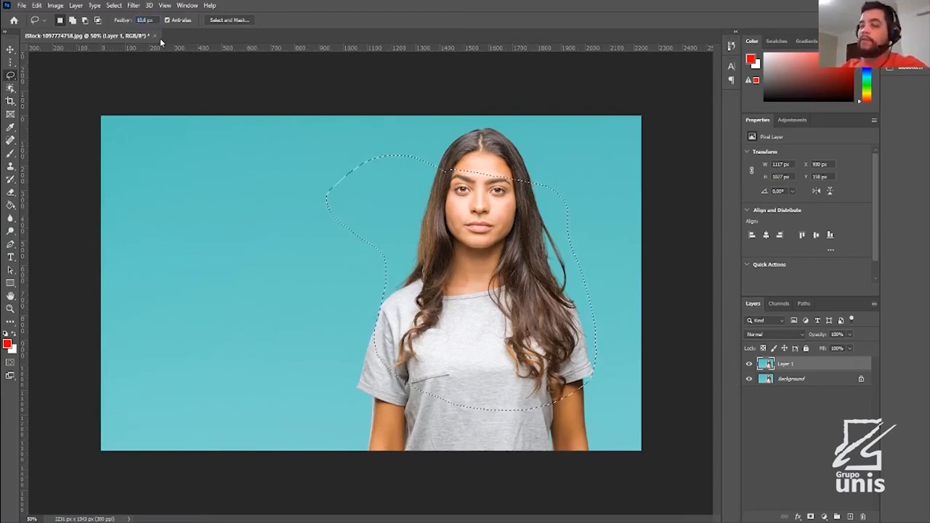
Step: Copy the lassoed area to a new layer and hide Layer 1 and the Background to inspect the cutout's edge
{"action": "key", "text": "ctrl+j"}
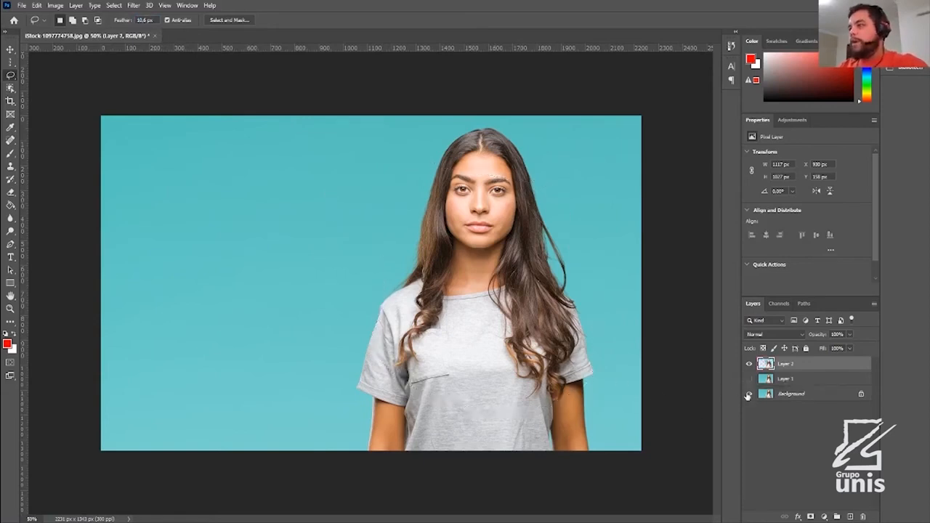
{"action": "left_click", "coordinate": [749, 394]}
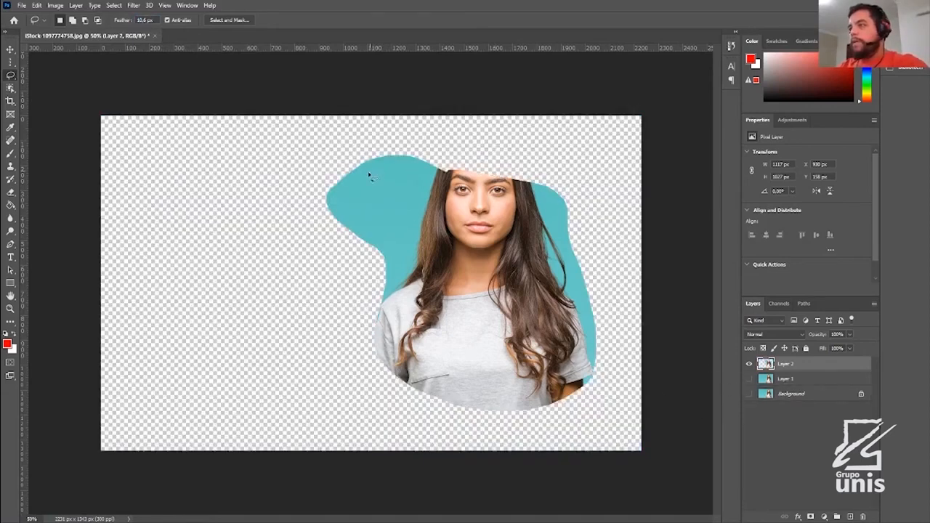
{"action": "key", "text": "ctrl+plus"}
{"action": "key", "text": "ctrl+plus"}
{"action": "key", "text": "ctrl+plus"}
{"action": "key", "text": "ctrl+plus"}
{"action": "key", "text": "ctrl+plus"}
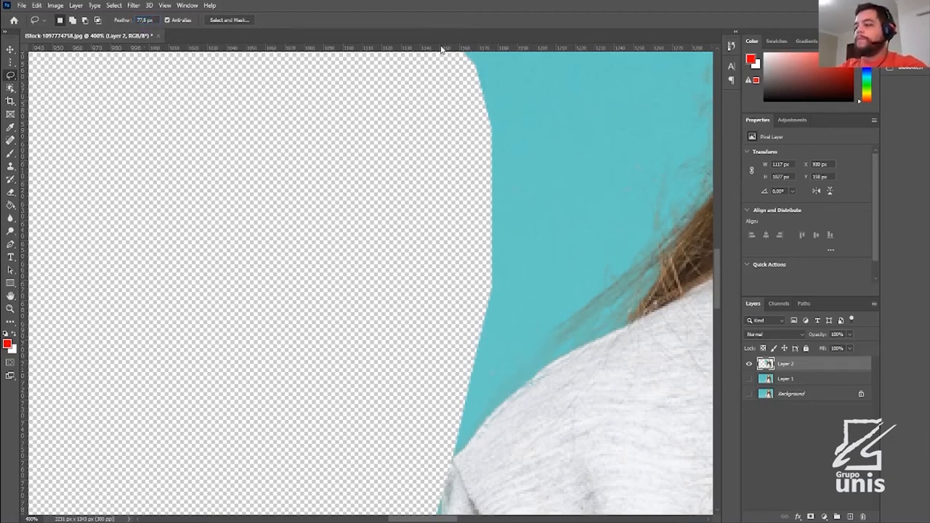
Step: Delete the layer with the lassoed cutout and make Layer 1 visible
{"action": "key", "text": "ctrl+minus"}
{"action": "key", "text": "ctrl+minus"}
{"action": "key", "text": "ctrl+minus"}
{"action": "key", "text": "ctrl+minus"}
{"action": "key", "text": "ctrl+minus"}
{"action": "key", "text": "ctrl+minus"}
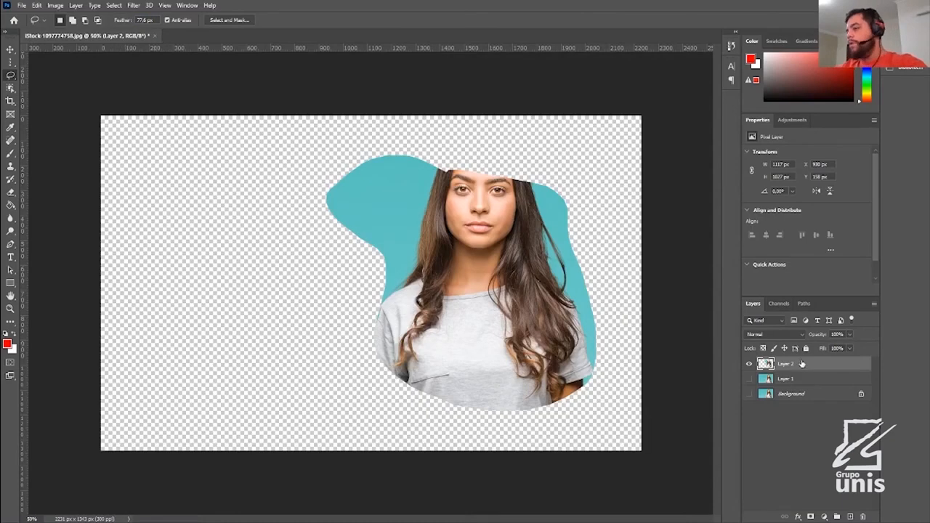
{"action": "key", "text": "Delete"}
{"action": "left_click", "coordinate": [750, 365]}
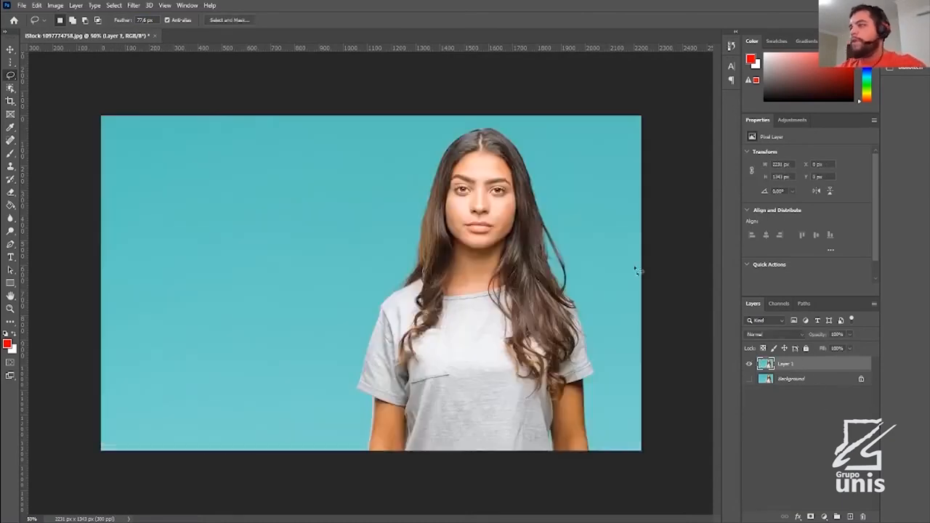
Step: Draw a freehand Lasso selection around the woman with a 77.6 px feather and copy it to a new layer
{"action": "mouse_move", "coordinate": [490, 161]}
{"action": "left_mouse_down"}
{"action": "mouse_move", "coordinate": [432, 268]}
{"action": "mouse_move", "coordinate": [490, 361]}
{"action": "mouse_move", "coordinate": [565, 196]}
{"action": "mouse_move", "coordinate": [537, 152]}
{"action": "left_mouse_up"}
{"action": "key", "text": "ctrl+j"}
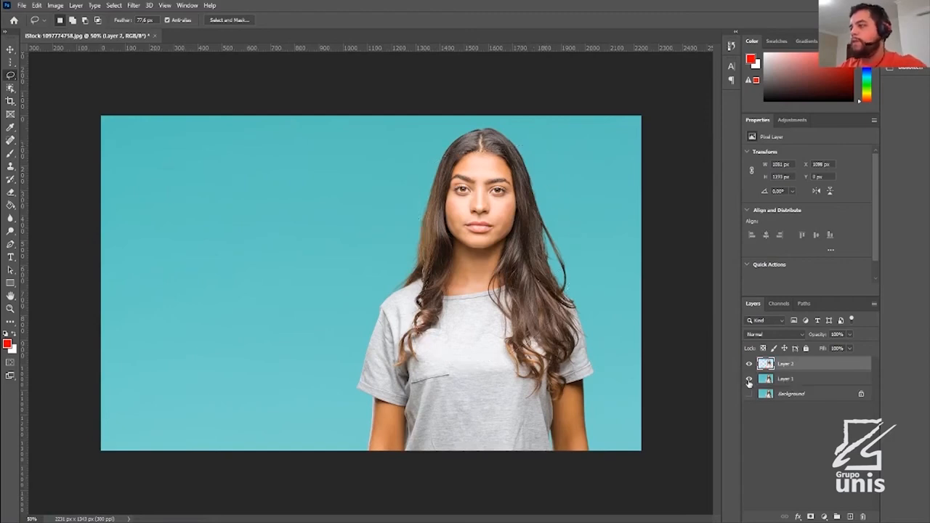
Step: Hide Layer 1 to inspect the feathered Lasso cutout alone and try the Move tool with no layer selected
{"action": "left_click", "coordinate": [749, 379]}
{"action": "left_click", "coordinate": [751, 405]}
{"action": "key", "text": "v"}
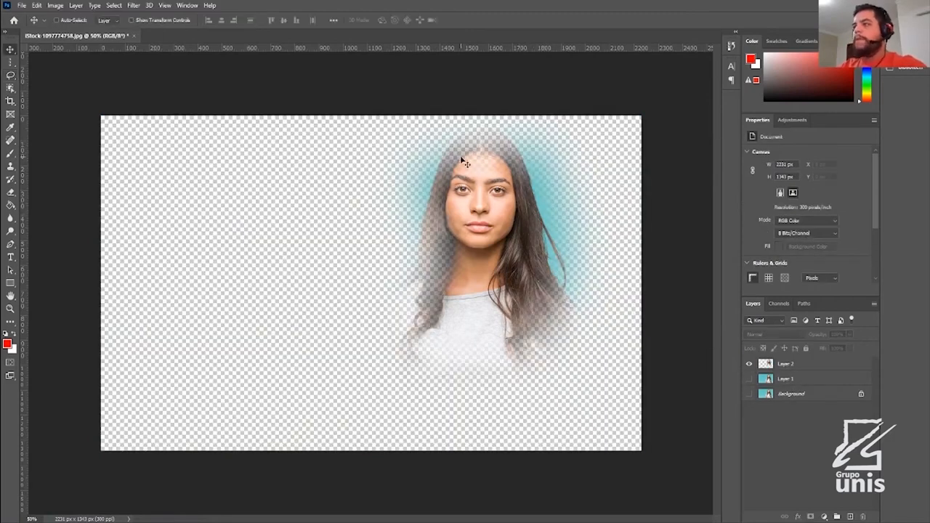
{"action": "left_click", "coordinate": [462, 160]}
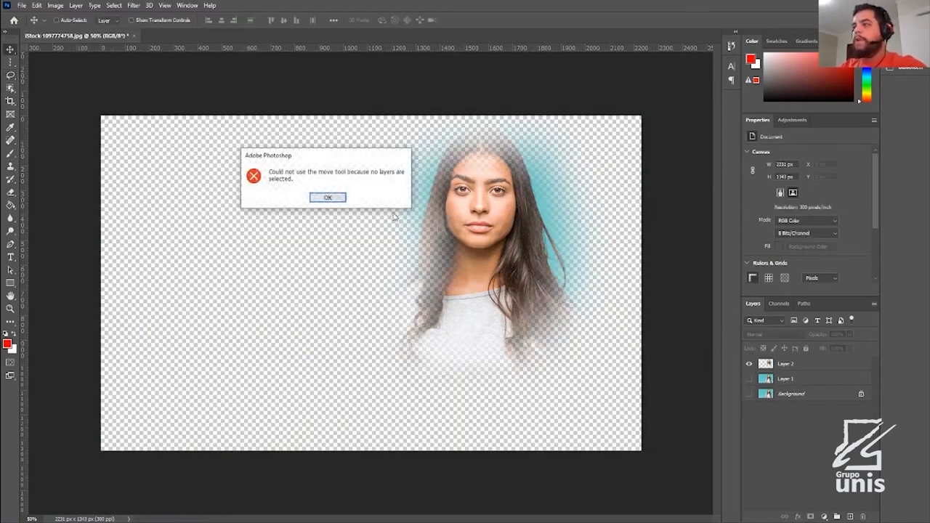
{"action": "left_click", "coordinate": [327, 198]}
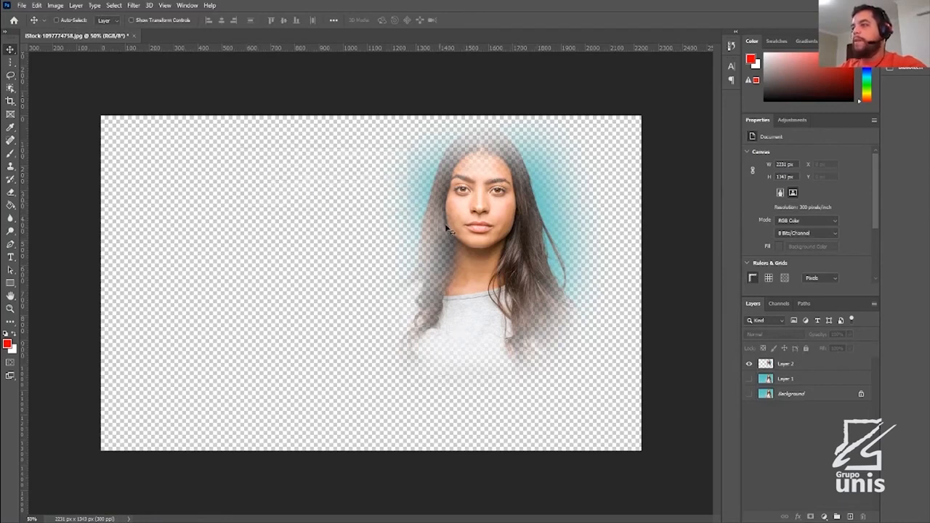
{"action": "left_click", "coordinate": [507, 253]}
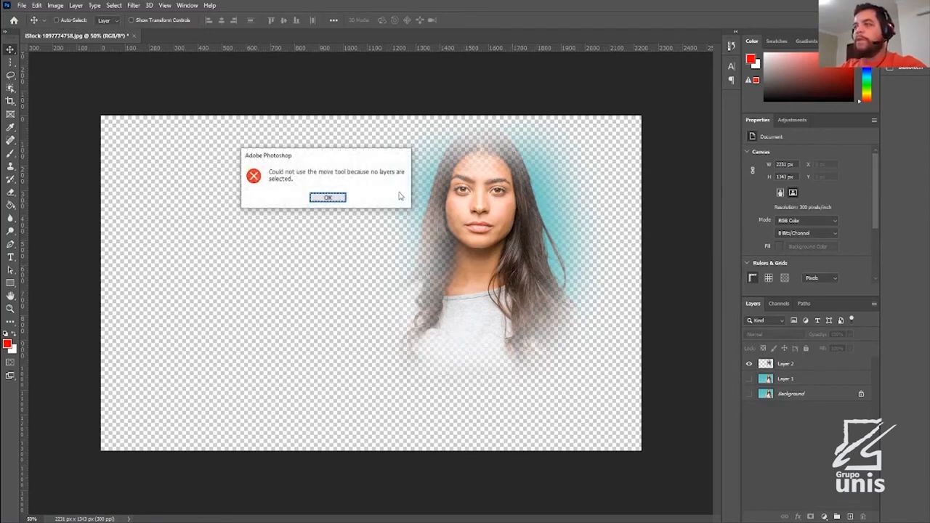
{"action": "left_click", "coordinate": [325, 199]}
Step: Delete the layer with the feathered cutout and make Layer 1 visible
{"action": "left_click", "coordinate": [813, 364]}
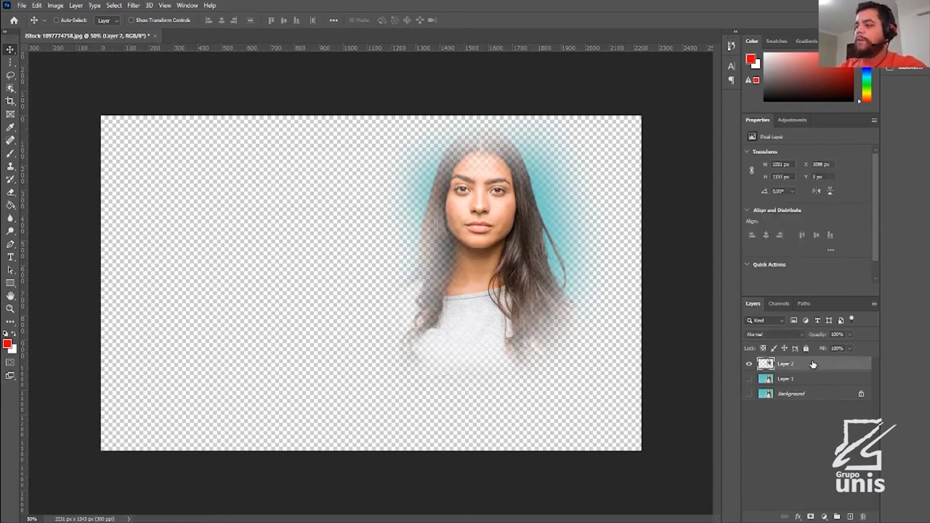
{"action": "key", "text": "Delete"}
{"action": "left_click", "coordinate": [750, 364]}
Step: Draw a straight-sided Polygonal Lasso selection running from the plain background across the woman's shirt
{"action": "right_click", "coordinate": [11, 75]}
{"action": "left_click", "coordinate": [38, 86]}
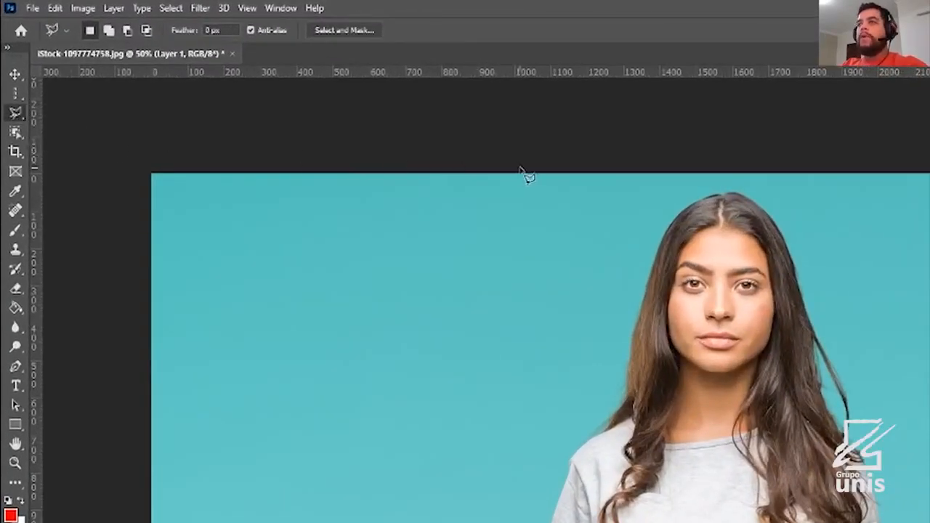
{"action": "left_click", "coordinate": [520, 194]}
{"action": "left_click", "coordinate": [421, 306]}
{"action": "left_click", "coordinate": [373, 478]}
{"action": "left_click", "coordinate": [298, 390]}
{"action": "left_click", "coordinate": [437, 380]}
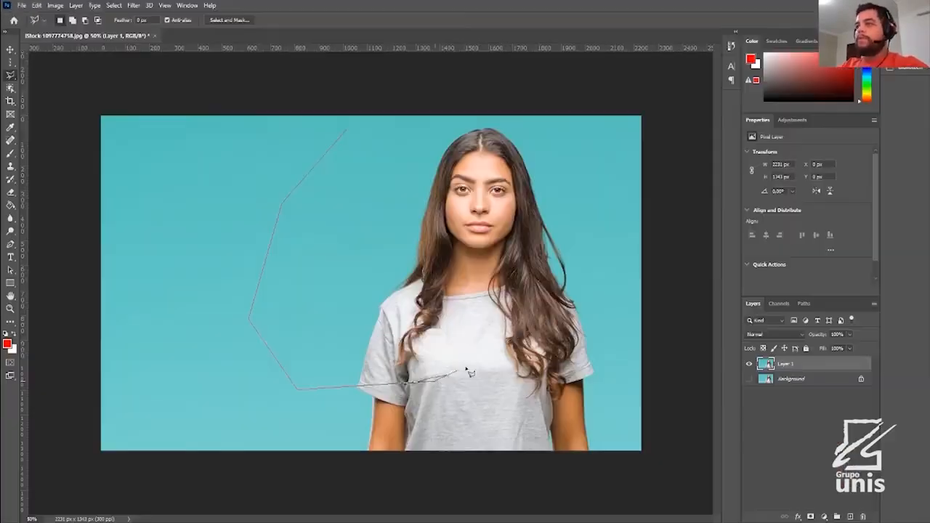
{"action": "left_click", "coordinate": [855, 454]}
{"action": "double_click", "coordinate": [281, 179]}
Step: Trace the sleeve and arm beside the open background with the Magnetic Lasso and close the selection around part of that background
{"action": "right_click", "coordinate": [10, 75]}
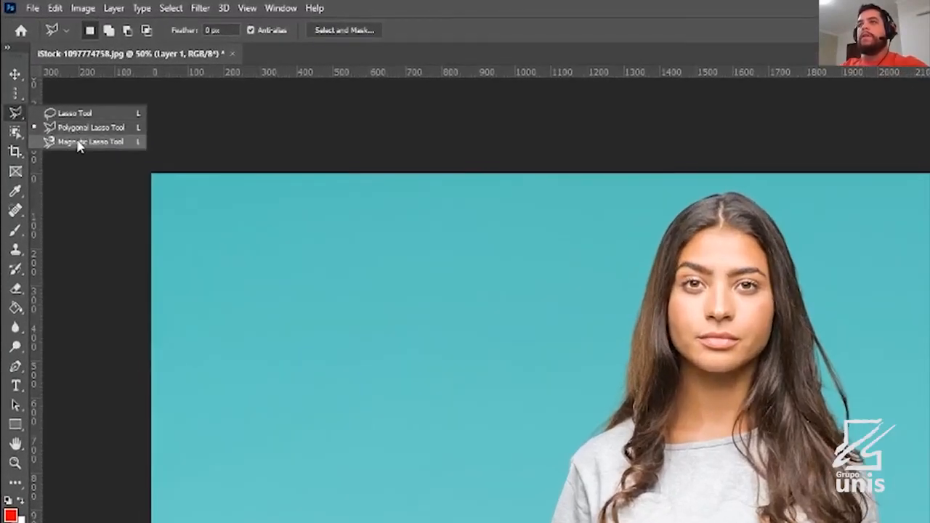
{"action": "left_click", "coordinate": [51, 93]}
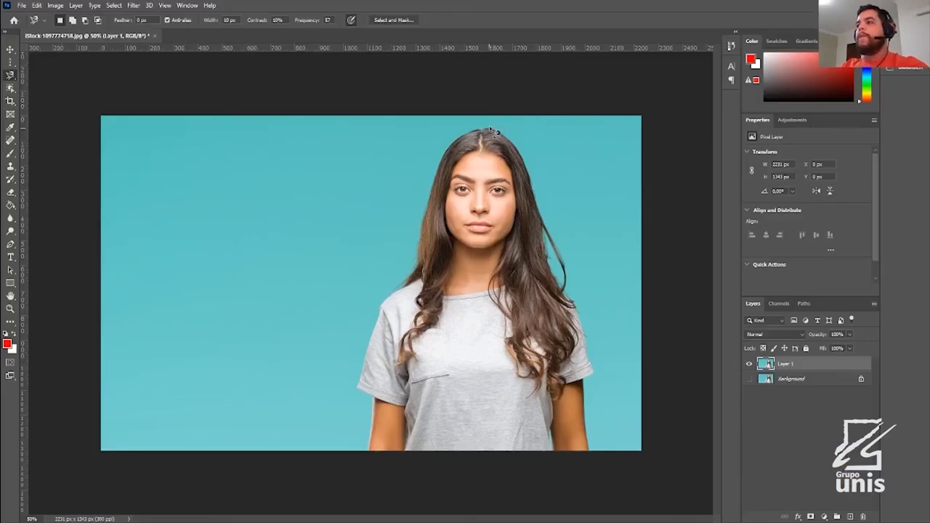
{"action": "key", "text": "ctrl+plus"}
{"action": "key", "text": "ctrl+plus"}
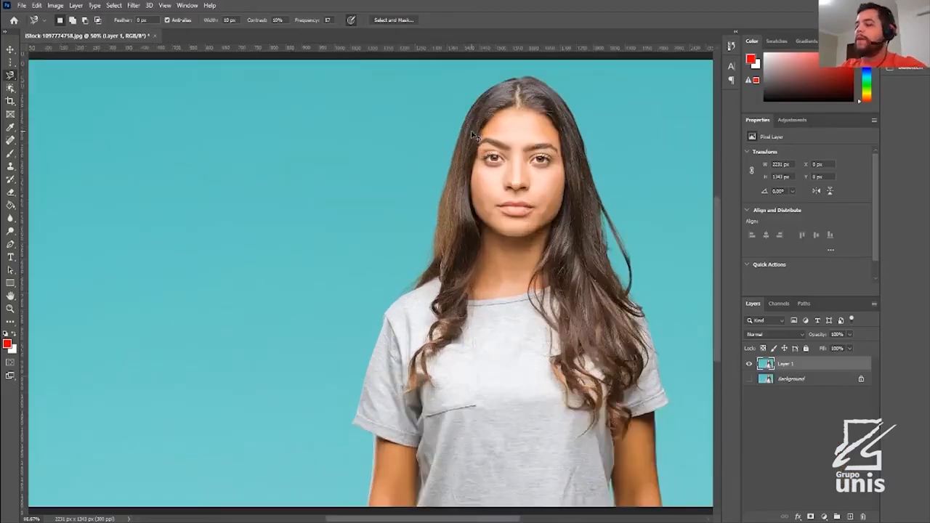
{"action": "left_click_drag", "start_coordinate": [456, 152], "coordinate": [377, 106]}
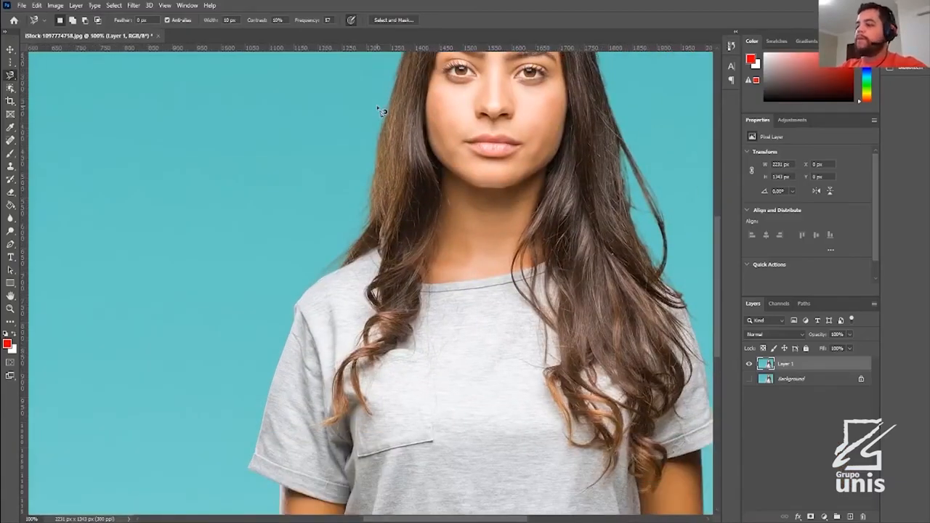
{"action": "key", "text": "ctrl+plus"}
{"action": "left_click_drag", "start_coordinate": [363, 253], "coordinate": [446, 45]}
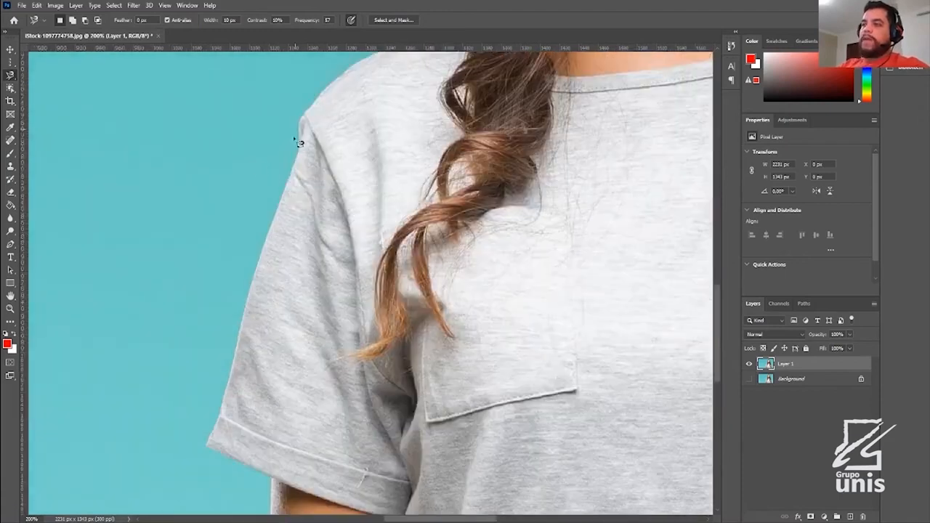
{"action": "left_click", "coordinate": [296, 159]}
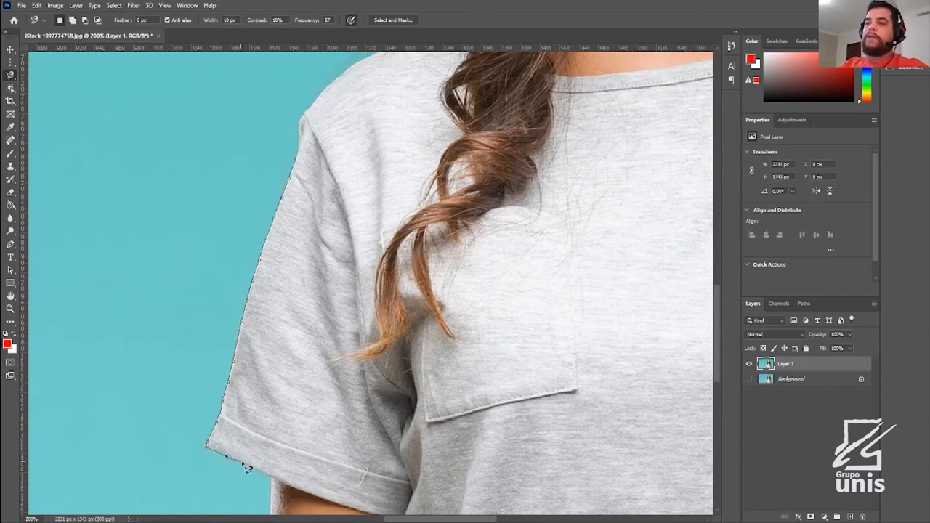
{"action": "key", "text": "space"}
{"action": "left_click_drag", "start_coordinate": [272, 441], "coordinate": [330, 82]}
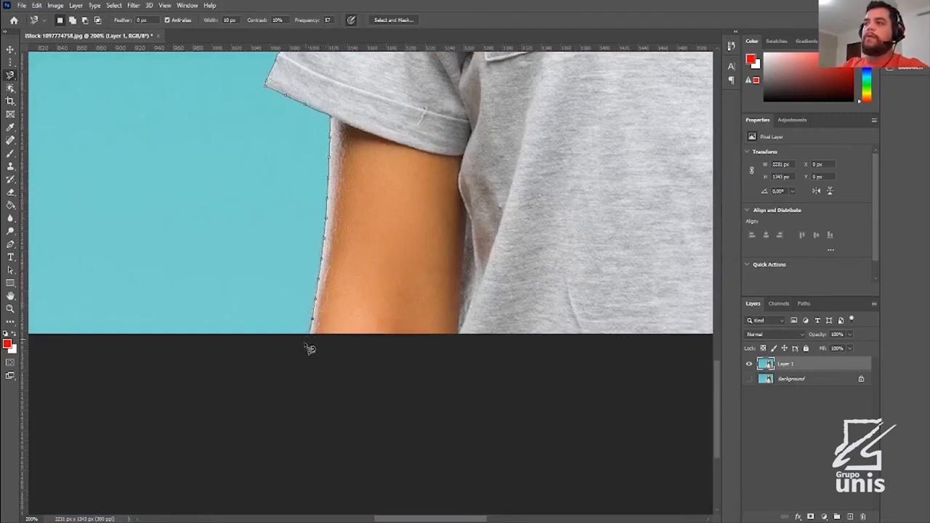
{"action": "scroll", "coordinate": [157, 352], "scroll_direction": "down", "scroll_amount": 5}
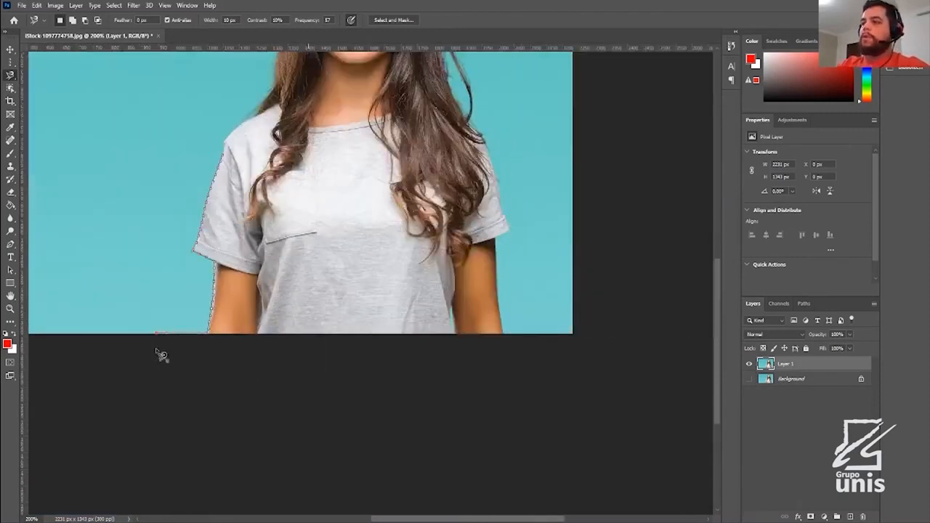
{"action": "double_click", "coordinate": [349, 201]}
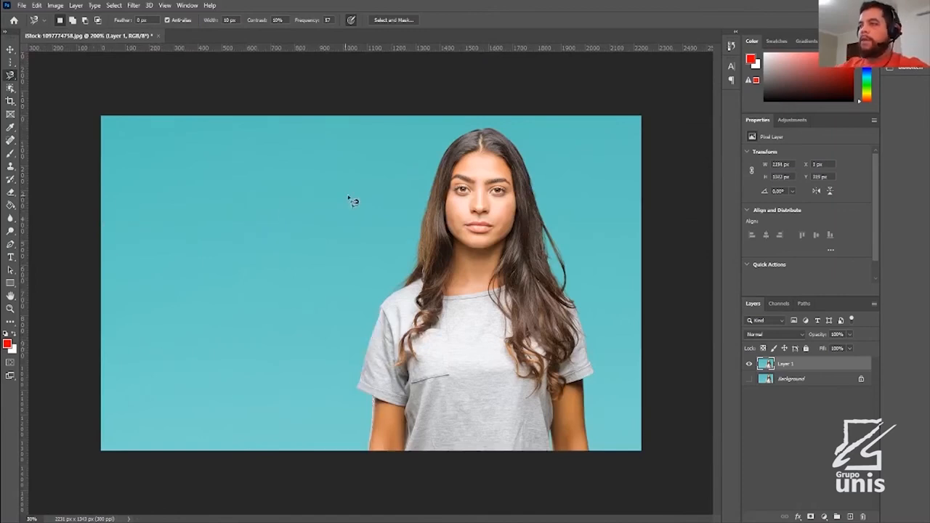
Step: Clear the magnetically selected background from Layer 1 and inspect the cut edge along the sleeve and arm
{"action": "key", "text": "Delete"}
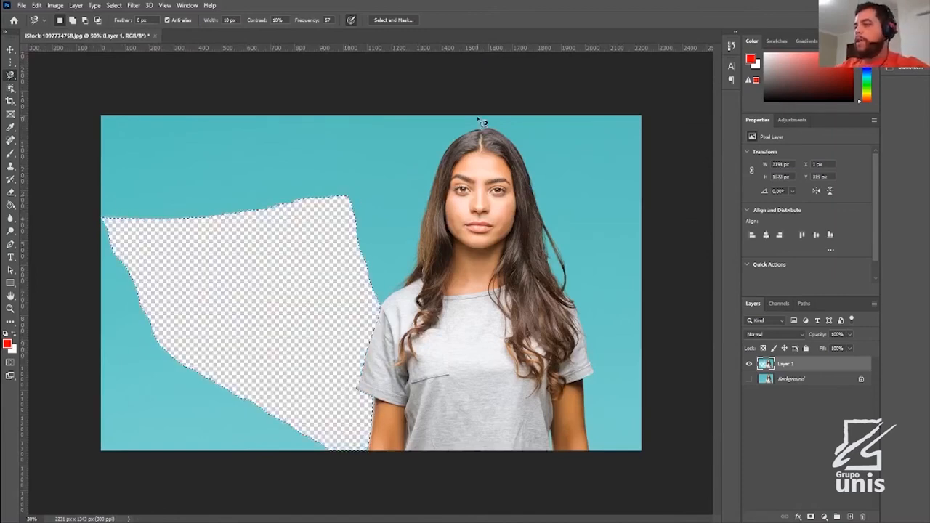
{"action": "key", "text": "ctrl+plus"}
{"action": "key", "text": "ctrl+plus"}
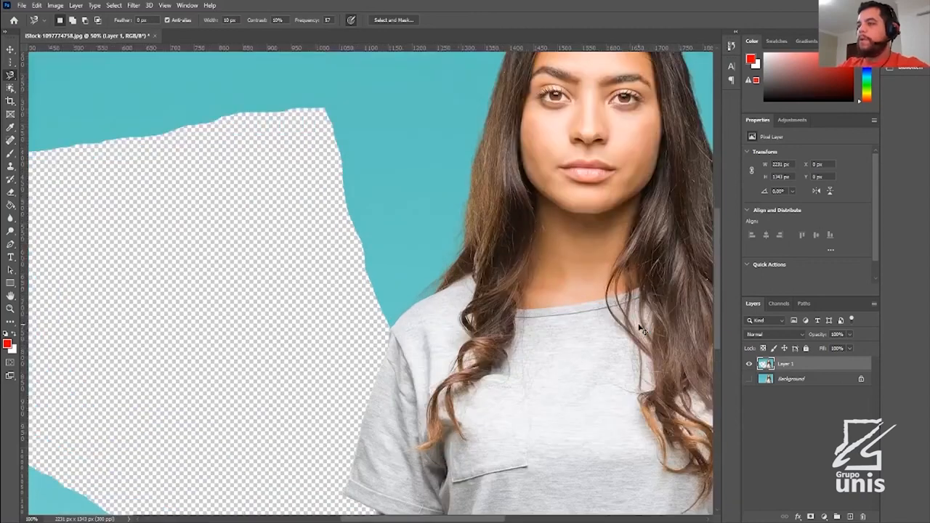
{"action": "left_click_drag", "start_coordinate": [476, 452], "coordinate": [480, 222]}
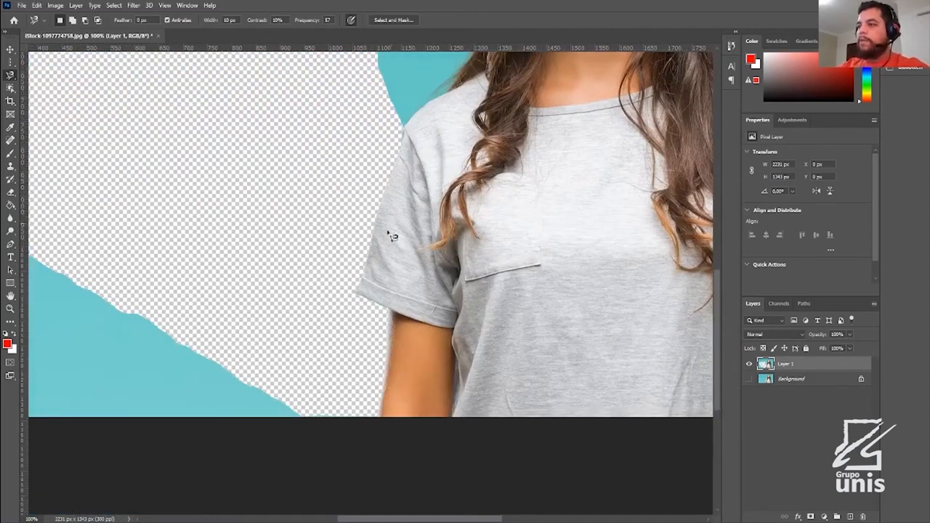
{"action": "key", "text": "ctrl+plus"}
{"action": "key", "text": "ctrl+plus"}
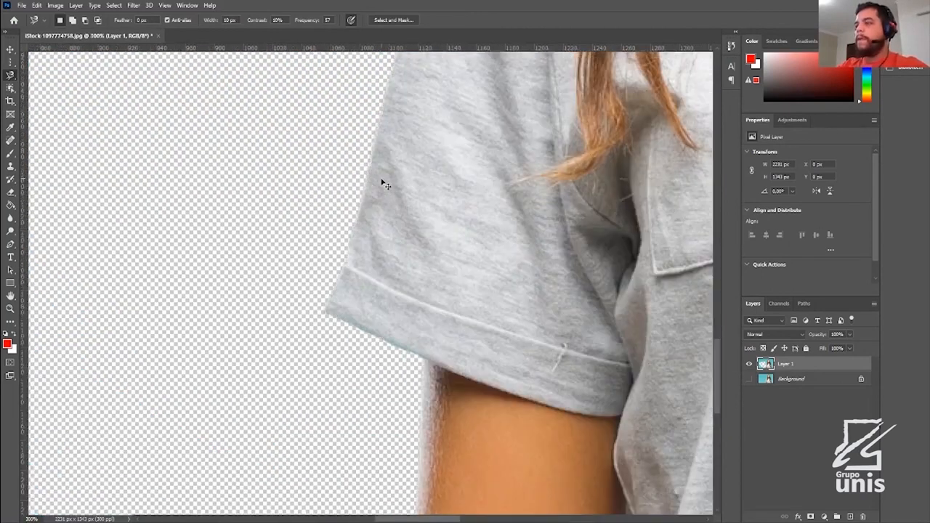
{"action": "key", "text": "ctrl+minus"}
{"action": "key", "text": "ctrl+minus"}
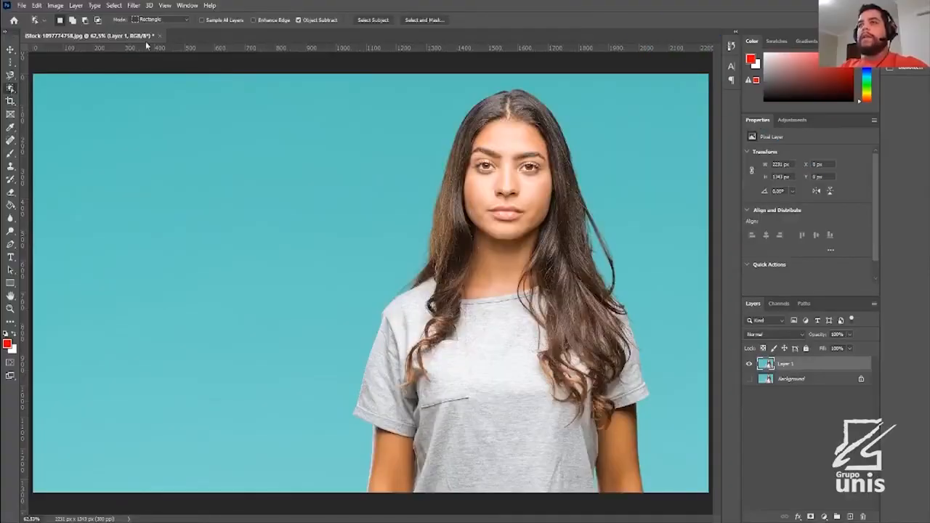
Step: Select the woman with a rectangle of the Object Selection tool around her and copy her to a new layer
{"action": "key", "text": "ctrl+minus"}
{"action": "key", "text": "ctrl+minus"}
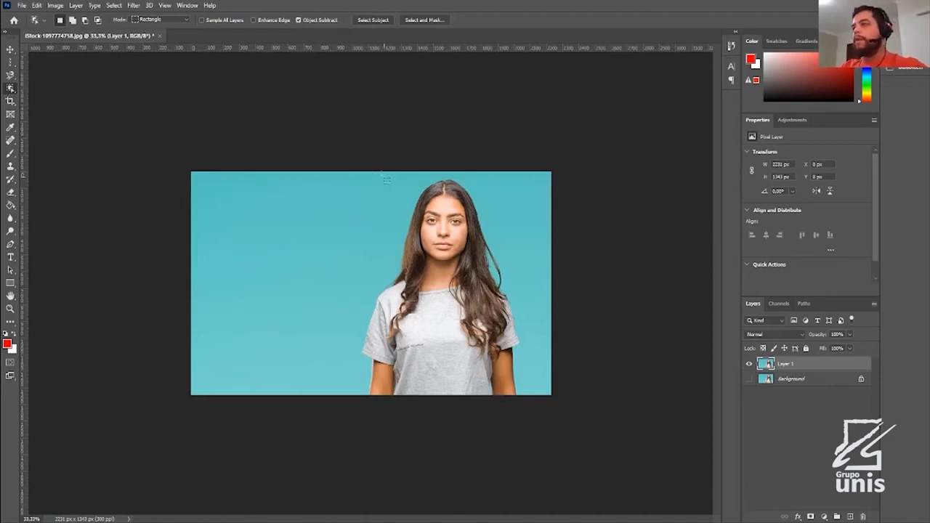
{"action": "left_click_drag", "start_coordinate": [346, 166], "coordinate": [530, 417]}
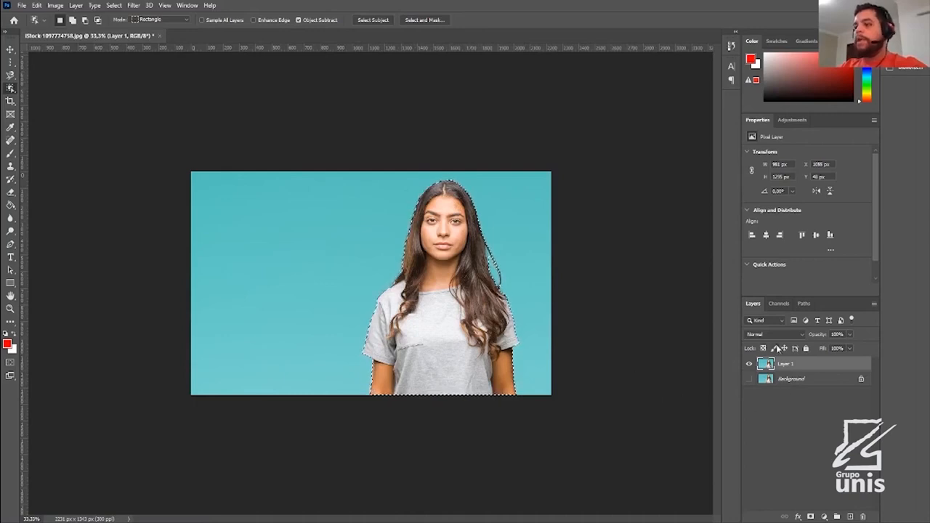
{"action": "key", "text": "ctrl+j"}
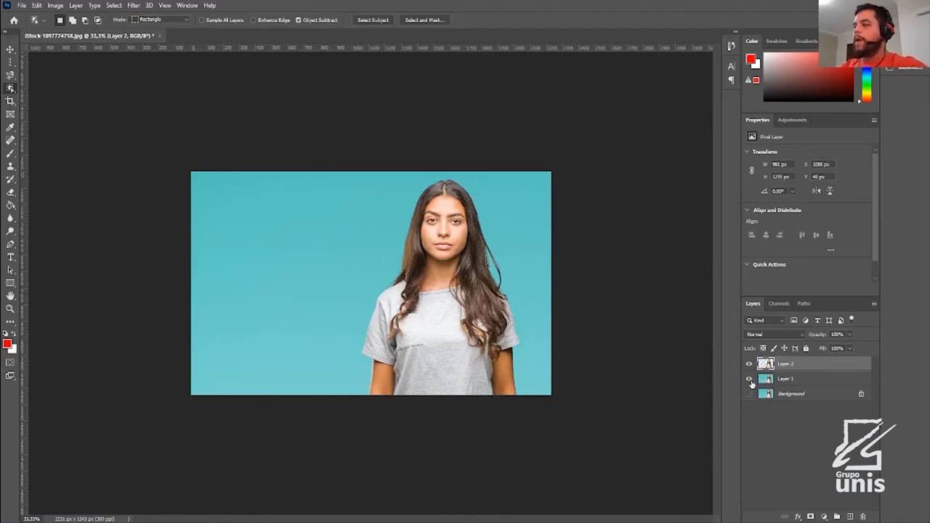
Step: Hide Layer 1 and examine the object-selected cutout's edges around the hair and head
{"action": "left_click", "coordinate": [750, 380]}
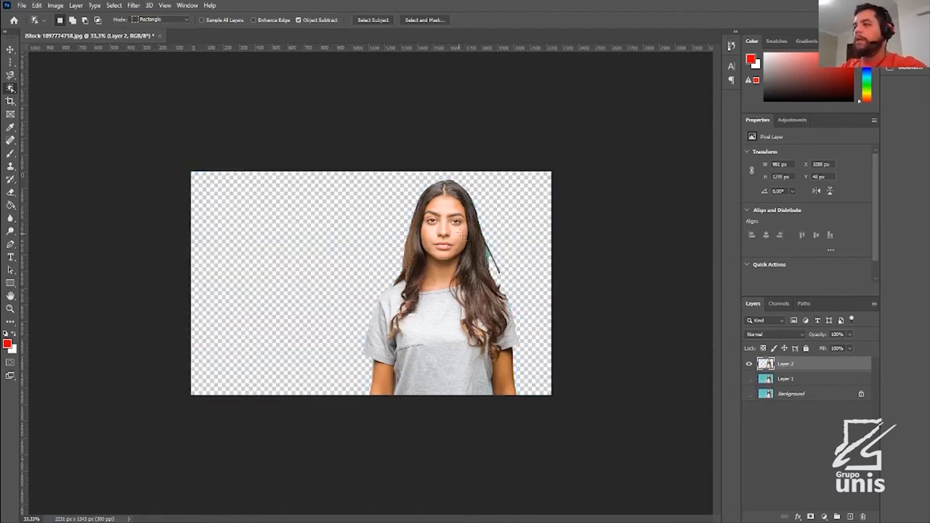
{"action": "key", "text": "ctrl+plus"}
{"action": "key", "text": "ctrl+plus"}
{"action": "key", "text": "ctrl+plus"}
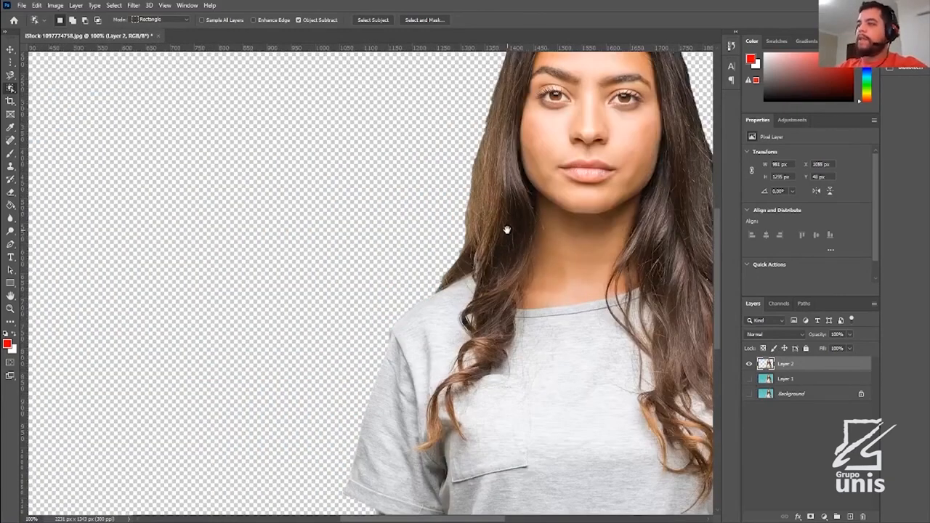
{"action": "left_click_drag", "start_coordinate": [413, 303], "coordinate": [192, 399]}
{"action": "left_click_drag", "start_coordinate": [439, 337], "coordinate": [461, 452]}
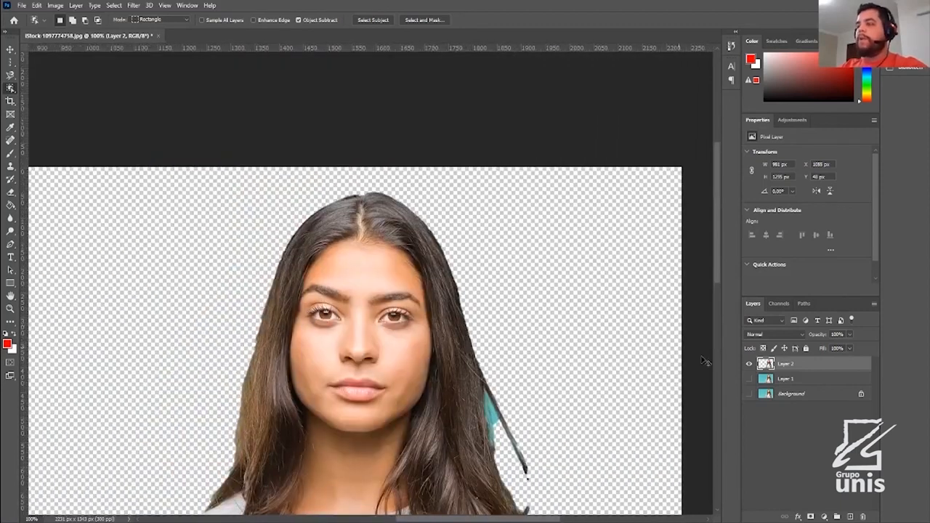
Step: Remove the object-selected cutout layer and make Layer 1 visible again
{"action": "left_click", "coordinate": [749, 378]}
{"action": "key", "text": "Delete"}
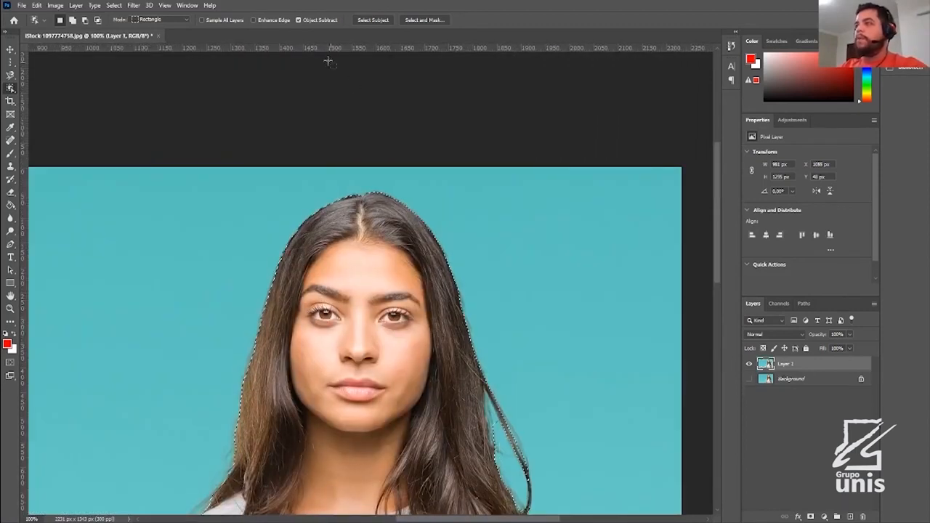
Step: Select the woman automatically with Select Subject and copy her to a new layer
{"action": "key", "text": "ctrl+0"}
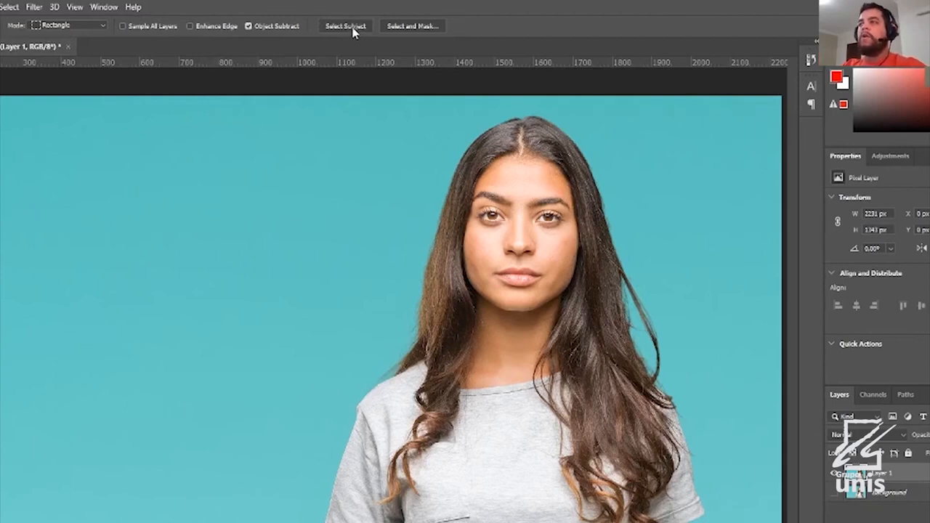
{"action": "left_click", "coordinate": [347, 26]}
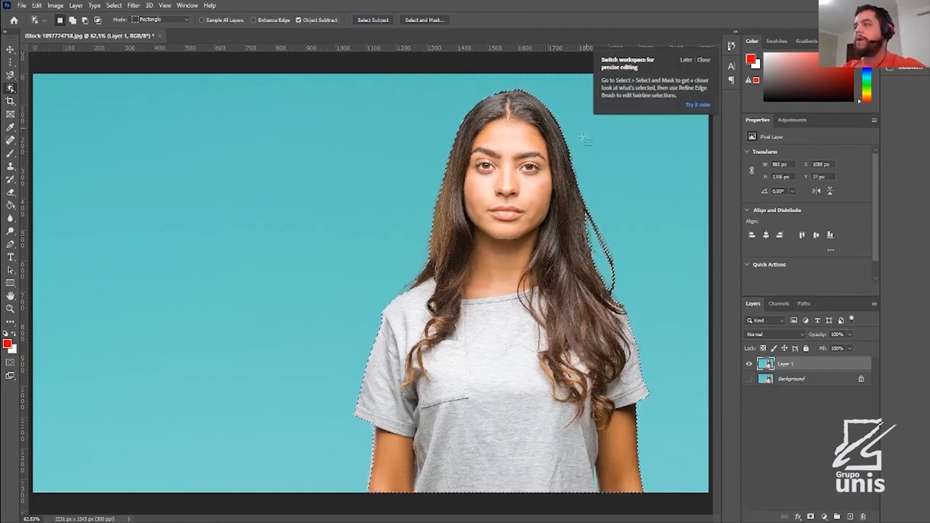
{"action": "key", "text": "ctrl+j"}
Step: Hide Layer 1 and examine the Select Subject cutout's edges around the neck, hair and loose strand
{"action": "left_click", "coordinate": [749, 379]}
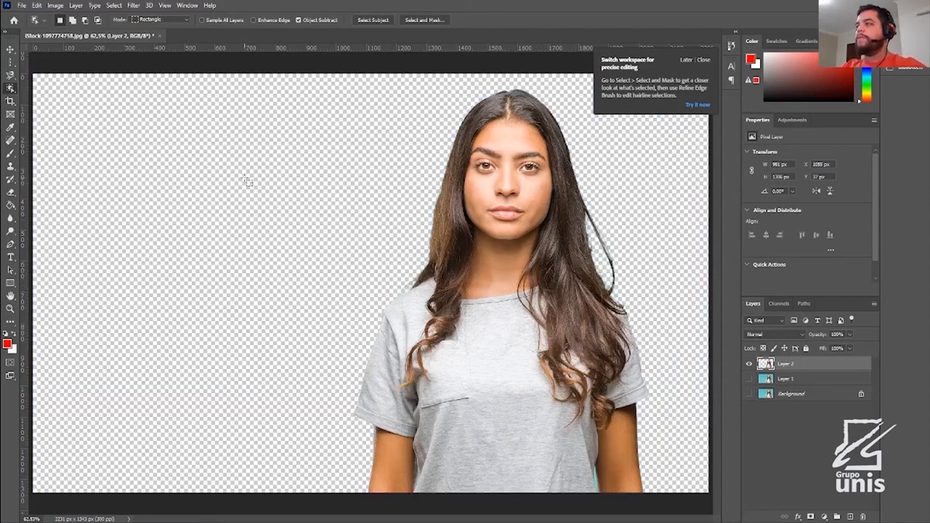
{"action": "scroll", "coordinate": [658, 277], "scroll_direction": "up", "scroll_amount": 5}
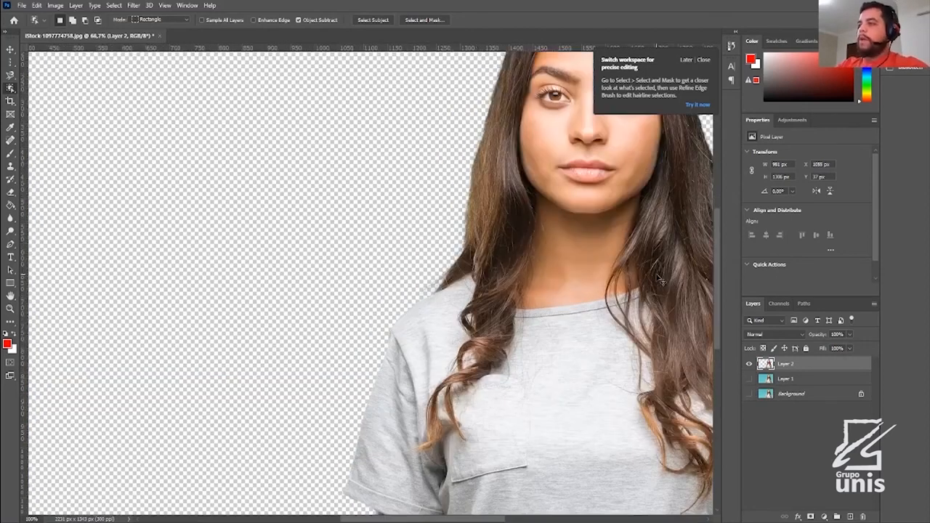
{"action": "left_click_drag", "start_coordinate": [649, 283], "coordinate": [229, 317]}
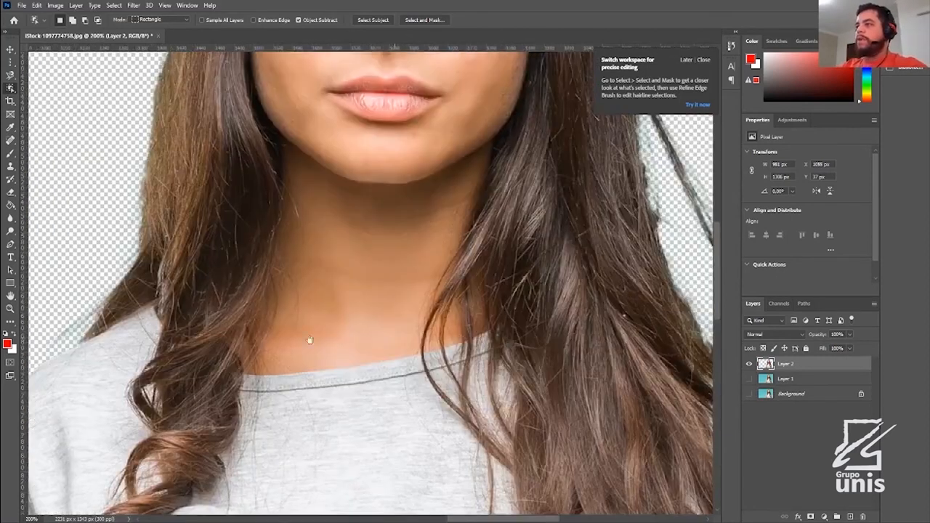
{"action": "left_click_drag", "start_coordinate": [472, 324], "coordinate": [212, 341]}
{"action": "left_click_drag", "start_coordinate": [360, 154], "coordinate": [350, 234]}
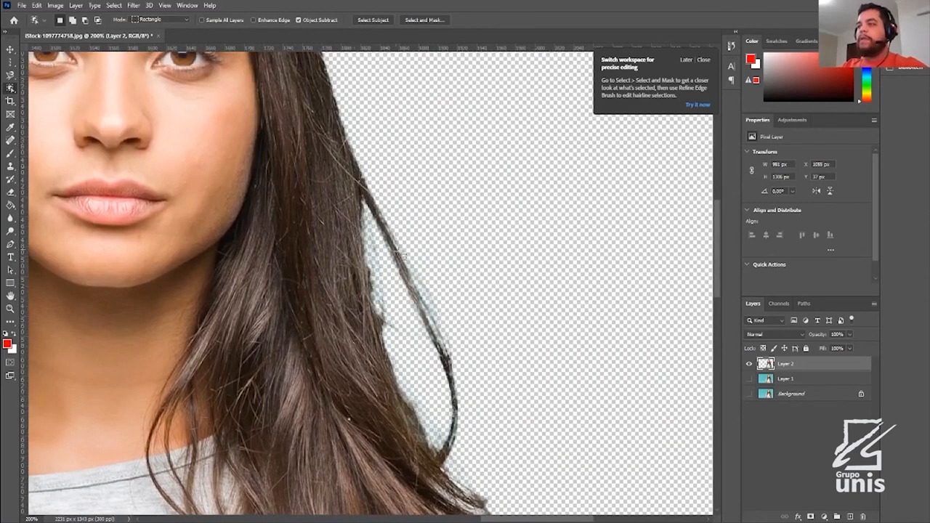
{"action": "key", "text": "ctrl+0"}
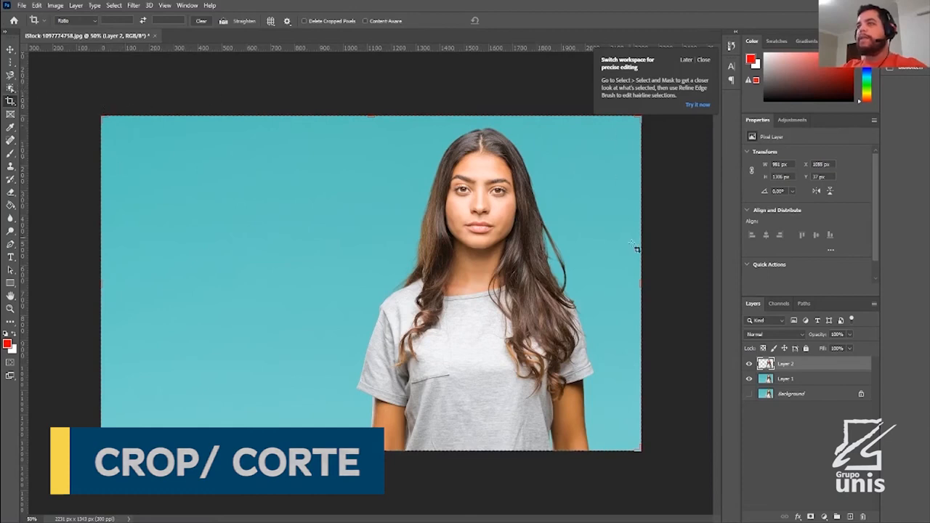
Step: Crop the image to the woman's head and shoulders, about 1659 × 899 px, trimming the empty background and lower torso
{"action": "left_click_drag", "start_coordinate": [101, 284], "coordinate": [176, 276]}
{"action": "left_click_drag", "start_coordinate": [365, 455], "coordinate": [366, 334]}
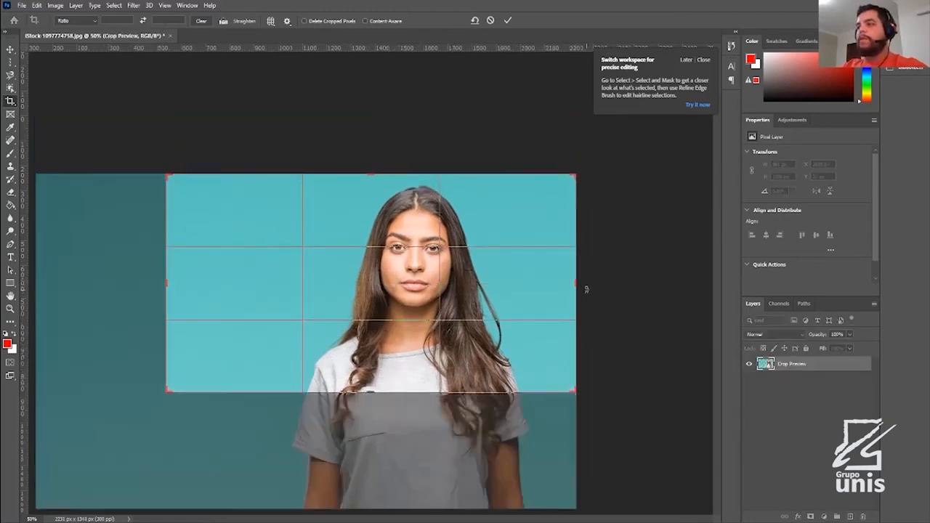
{"action": "left_click_drag", "start_coordinate": [576, 282], "coordinate": [558, 287]}
{"action": "left_click_drag", "start_coordinate": [372, 391], "coordinate": [372, 401]}
{"action": "mouse_move", "coordinate": [557, 286]}
{"action": "left_mouse_down"}
{"action": "mouse_move", "coordinate": [546, 282]}
{"action": "mouse_move", "coordinate": [572, 280]}
{"action": "left_mouse_up"}
{"action": "left_click_drag", "start_coordinate": [383, 403], "coordinate": [390, 397]}
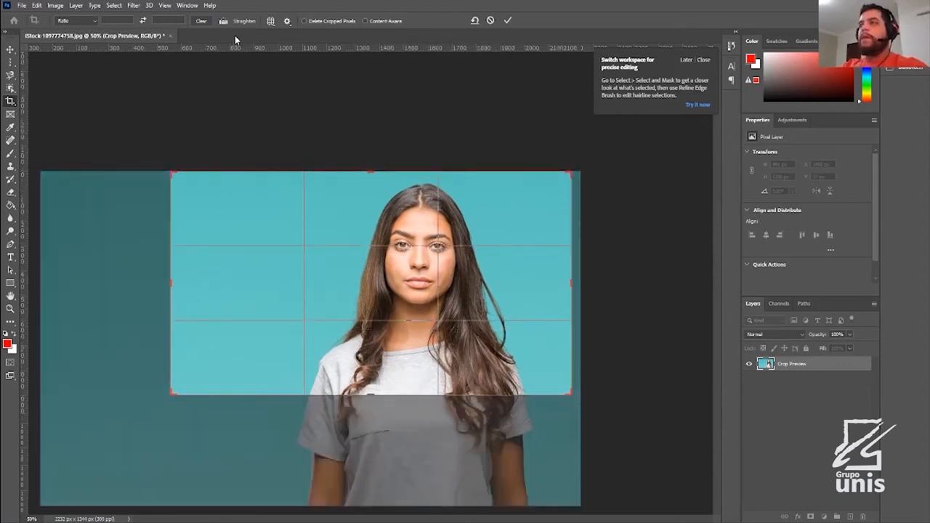
{"action": "key", "text": "Return"}
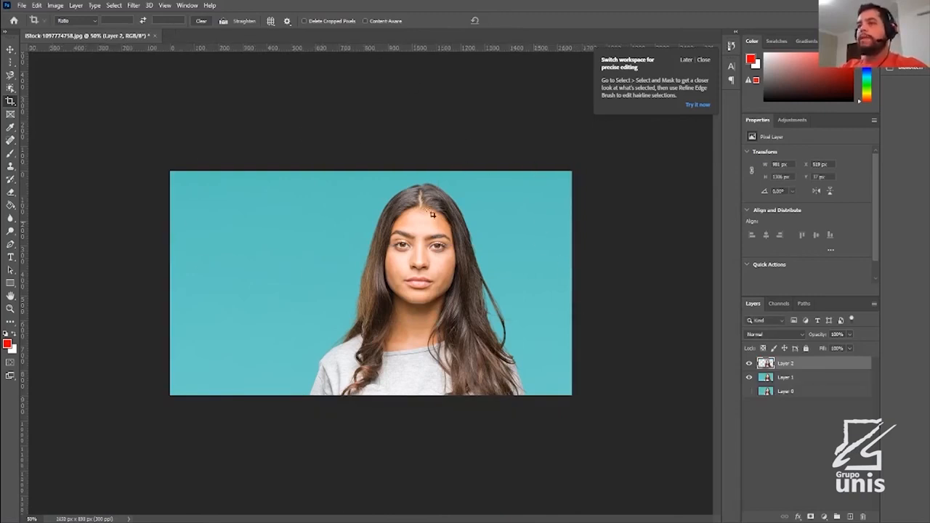
Step: Try shifting Layer 1 horizontally with the Move tool to check its cropped-out pixels, and dismiss the workspace tip
{"action": "key", "text": "v"}
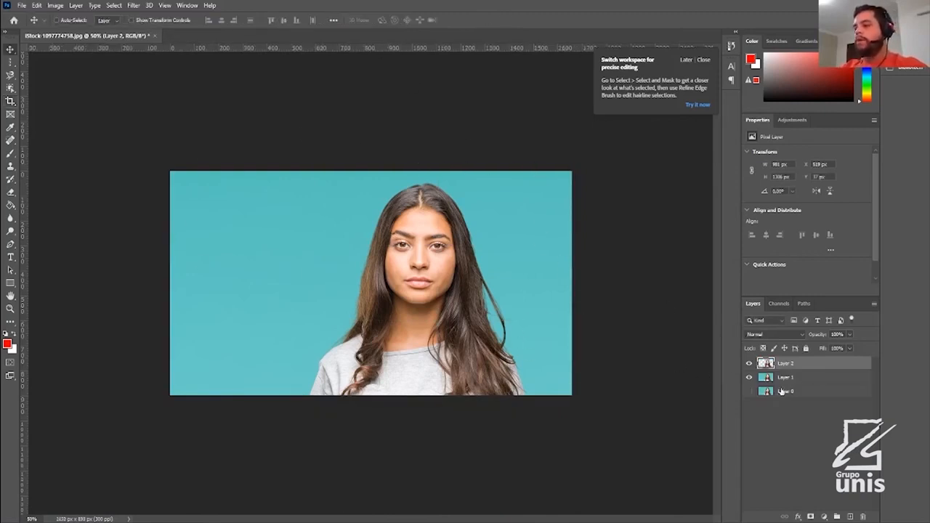
{"action": "left_click", "coordinate": [787, 381]}
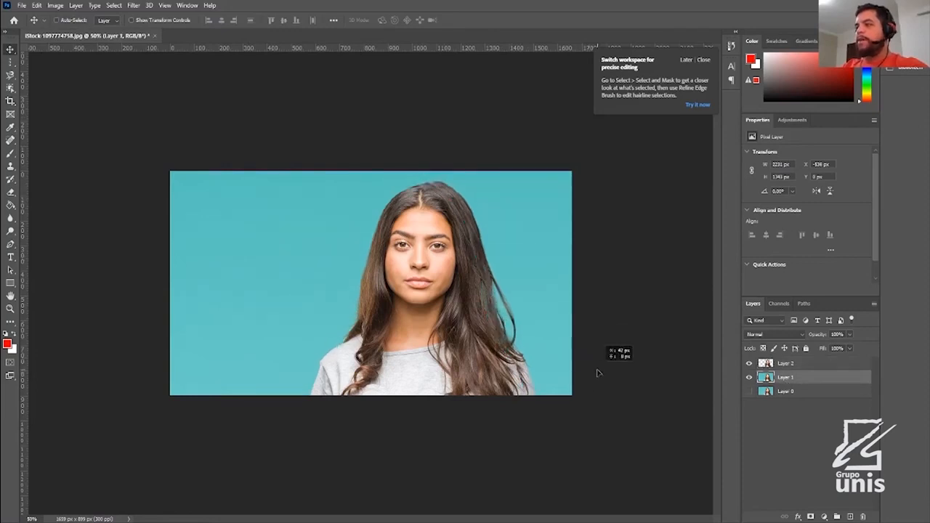
{"action": "left_click", "coordinate": [704, 60]}
Step: Sample colours from the teal background, hair, face and neck with the Eyedropper, finishing on the neck's skin tone
{"action": "left_click", "coordinate": [10, 127]}
{"action": "left_click", "coordinate": [299, 191]}
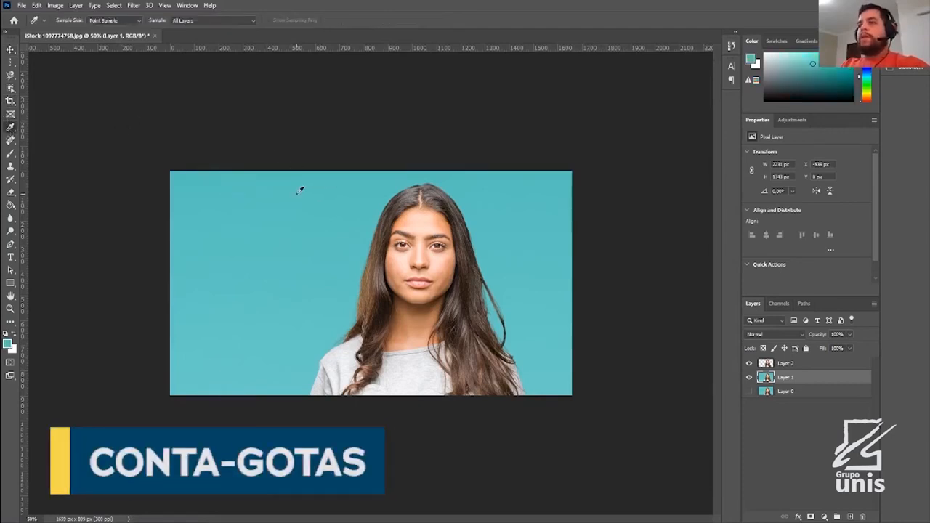
{"action": "left_click_drag", "start_coordinate": [448, 228], "coordinate": [483, 292]}
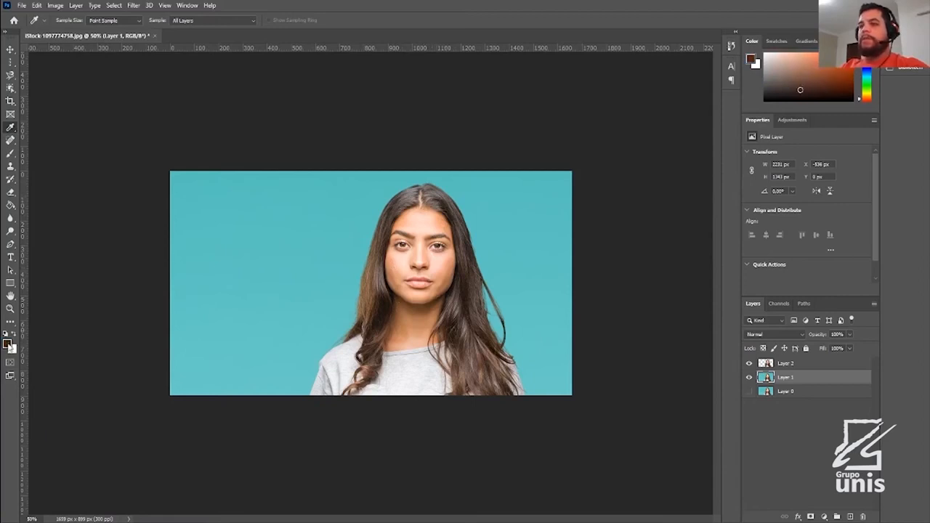
{"action": "left_click_drag", "start_coordinate": [397, 289], "coordinate": [430, 266]}
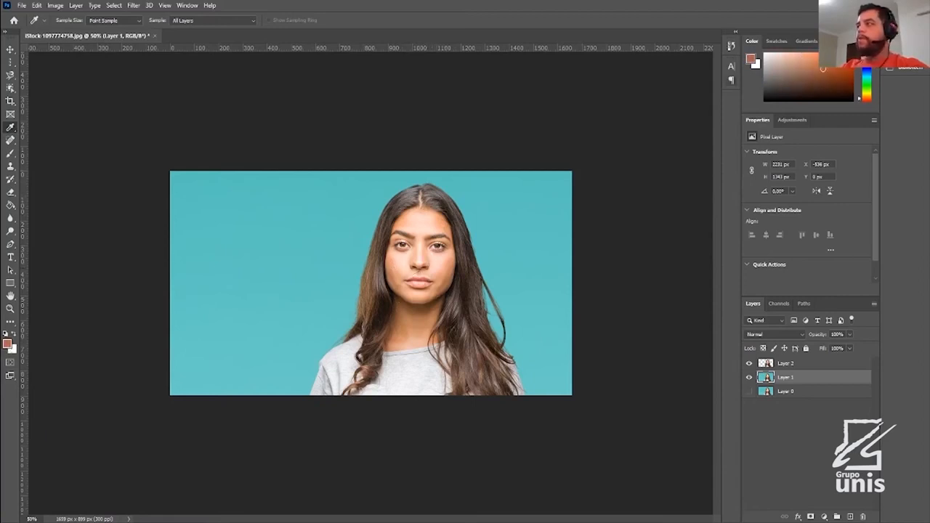
{"action": "left_click", "coordinate": [341, 250]}
{"action": "left_click", "coordinate": [436, 262]}
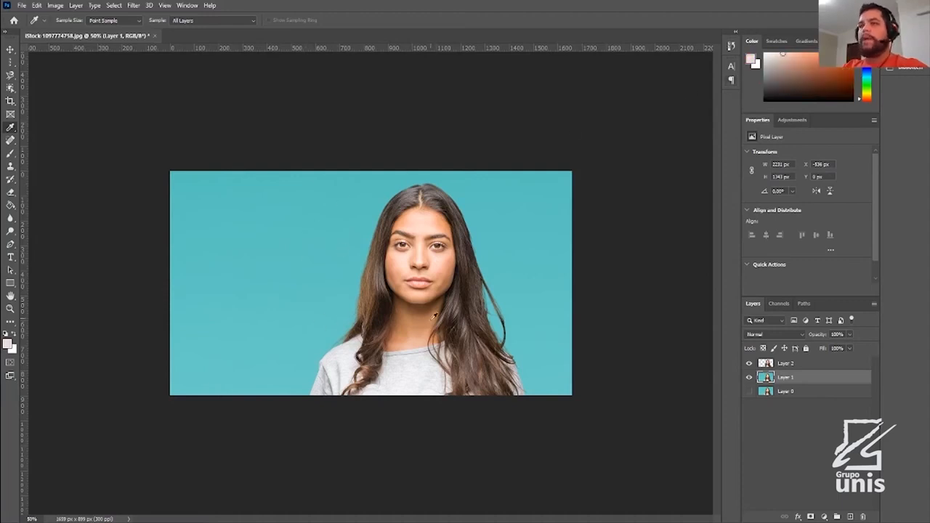
{"action": "left_click", "coordinate": [436, 309]}
Step: Activate the Spot Healing Brush for retouching the cheek, and delete the Layer 2 cutout
{"action": "left_click", "coordinate": [10, 141]}
{"action": "left_click", "coordinate": [52, 141]}
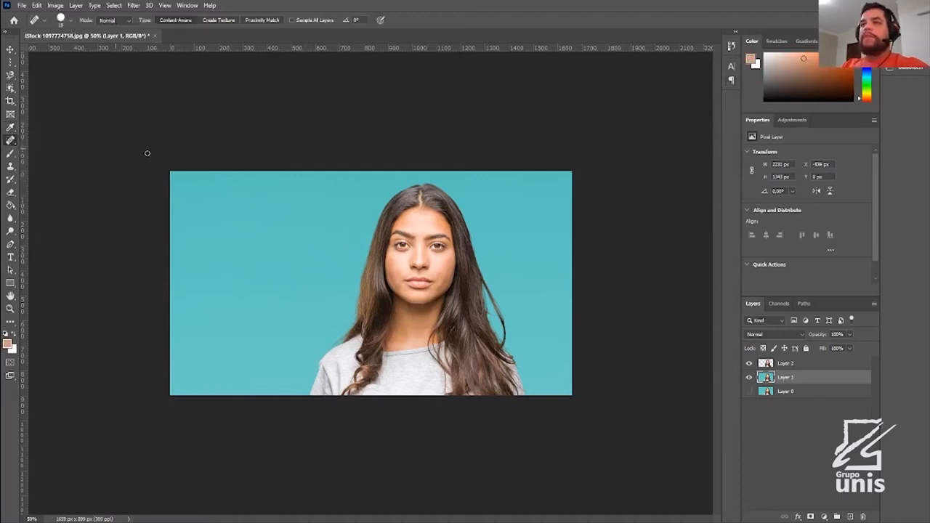
{"action": "key", "text": "ctrl+plus"}
{"action": "key", "text": "ctrl+plus"}
{"action": "key", "text": "ctrl+plus"}
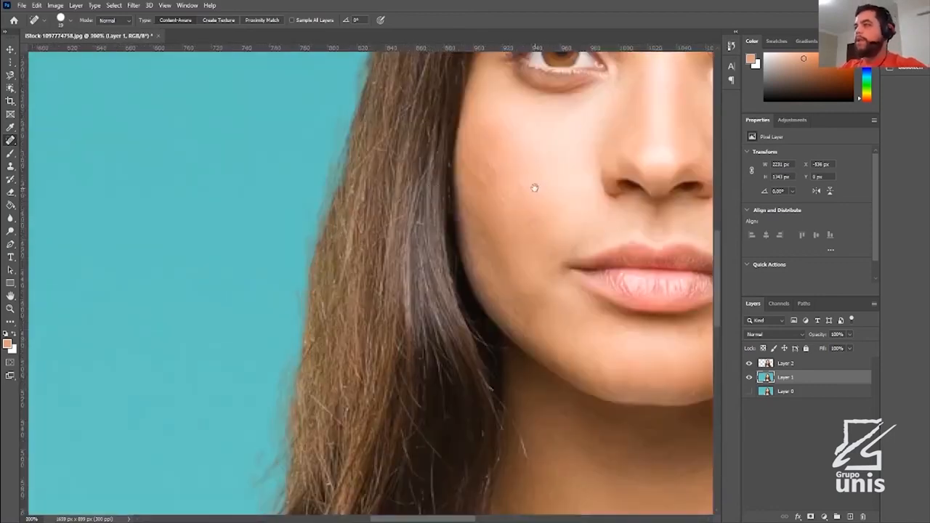
{"action": "left_click_drag", "start_coordinate": [536, 187], "coordinate": [373, 211]}
{"action": "key", "text": "ctrl+plus"}
{"action": "key", "text": "ctrl+plus"}
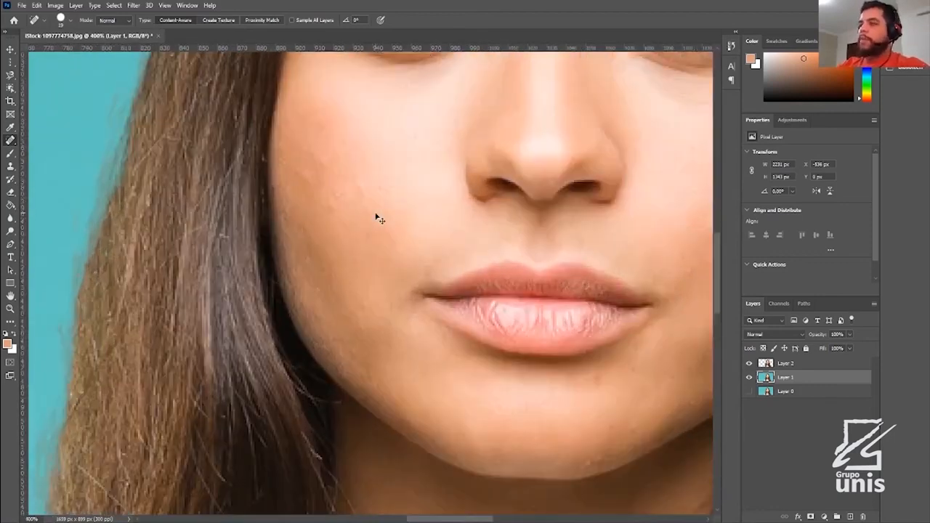
{"action": "left_click_drag", "start_coordinate": [374, 212], "coordinate": [363, 284]}
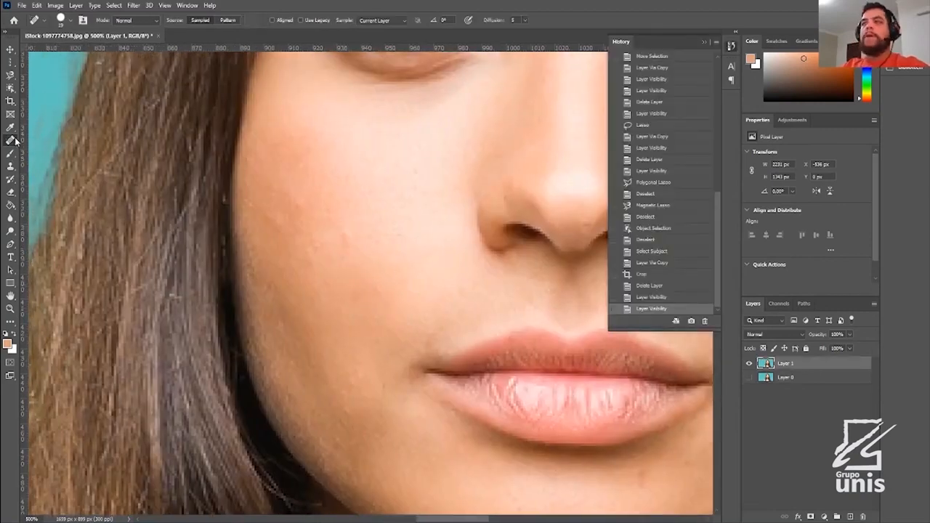
Step: Set the Spot Healing Brush to a 20 px size and 0% hardness
{"action": "right_click", "coordinate": [16, 140]}
{"action": "left_click", "coordinate": [45, 140]}
{"action": "right_click", "coordinate": [11, 140]}
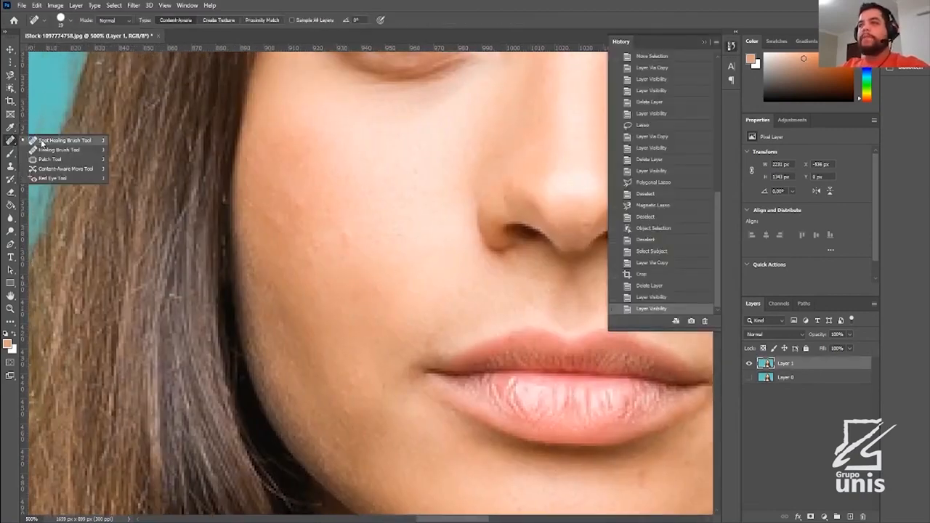
{"action": "left_click", "coordinate": [42, 141]}
{"action": "left_click", "coordinate": [70, 21]}
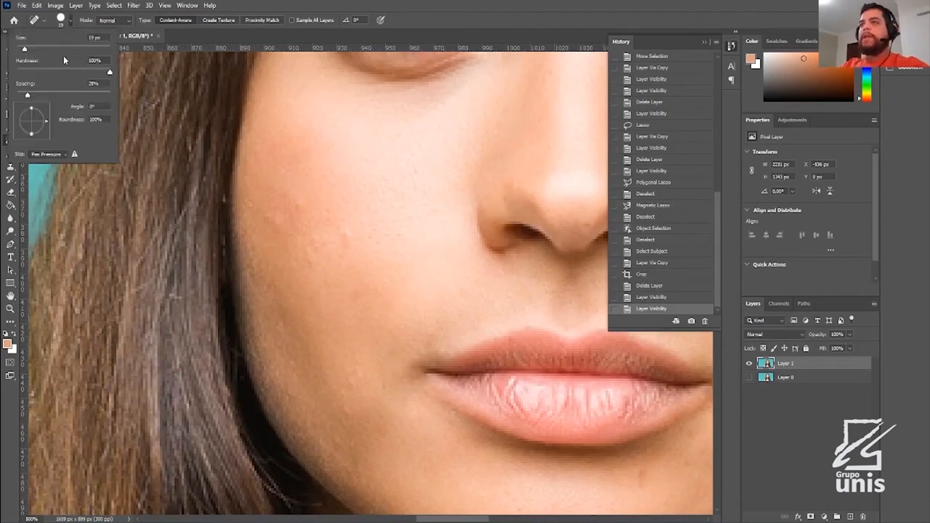
{"action": "left_click_drag", "start_coordinate": [20, 50], "coordinate": [22, 55]}
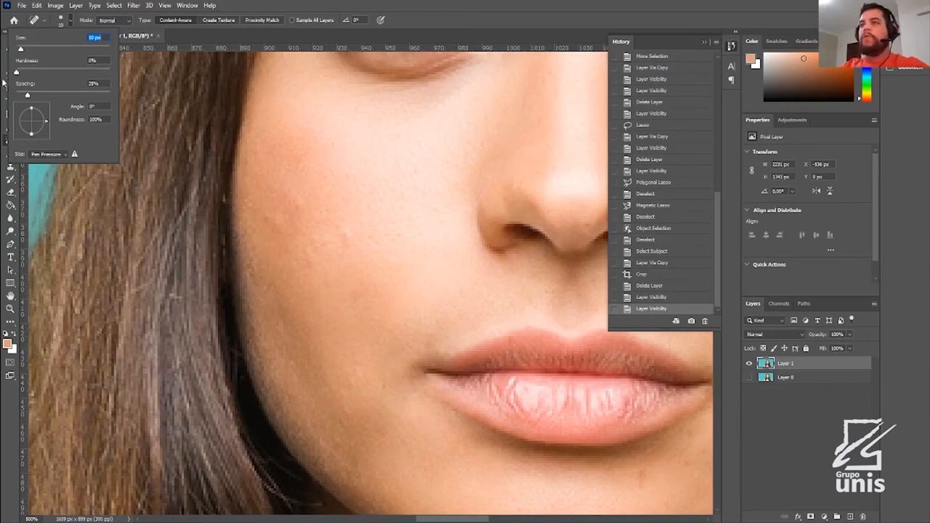
{"action": "key", "text": "Tab"}
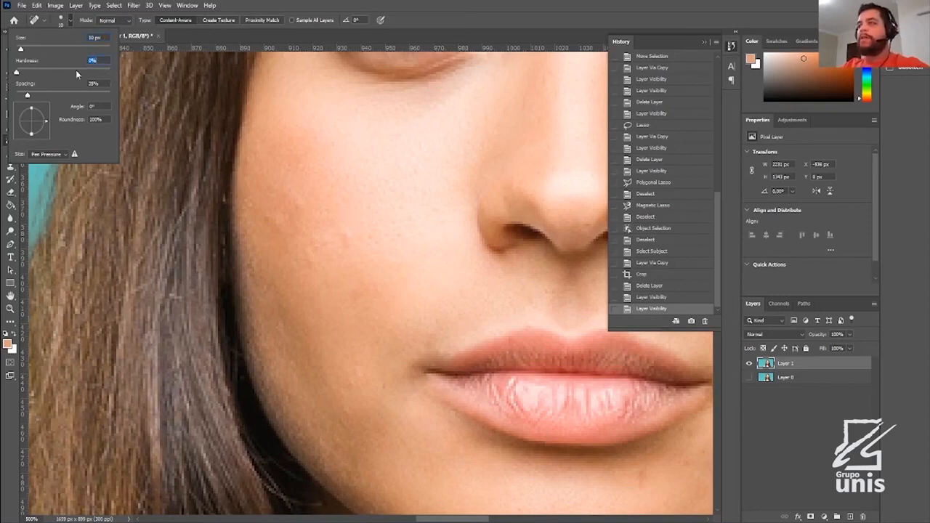
{"action": "left_click", "coordinate": [25, 53]}
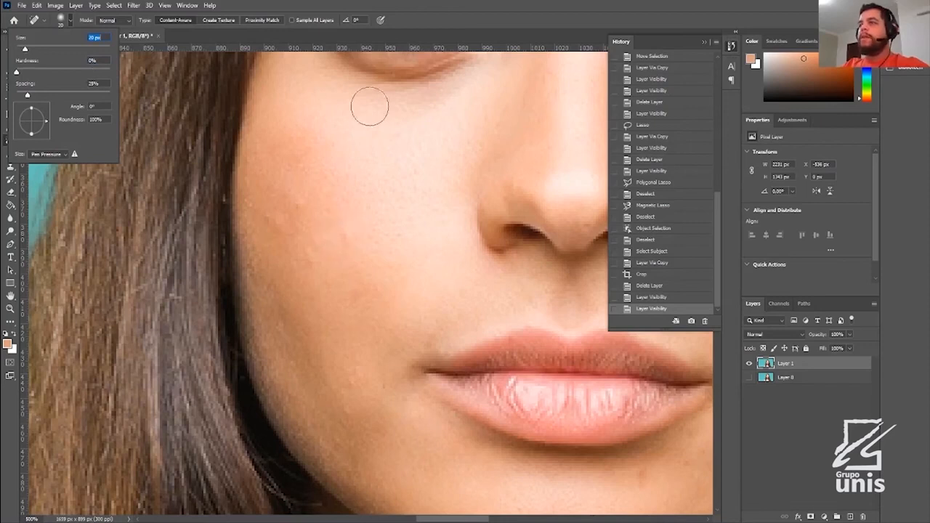
{"action": "left_click", "coordinate": [415, 6]}
Step: Remove the blemishes on the cheek and jaw at the photo's left side with the Spot Healing Brush
{"action": "left_click", "coordinate": [332, 235]}
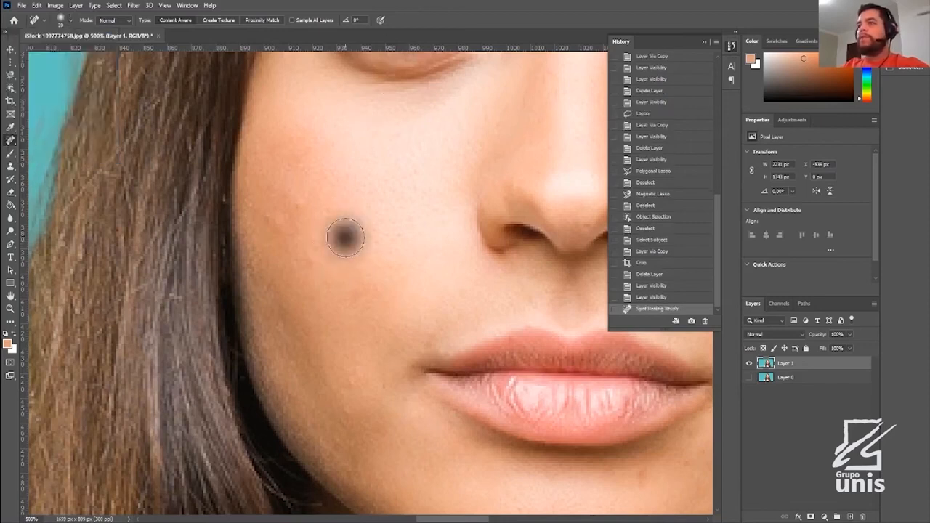
{"action": "left_click", "coordinate": [277, 215]}
{"action": "left_click", "coordinate": [302, 204]}
{"action": "left_click", "coordinate": [312, 249]}
{"action": "left_click", "coordinate": [343, 287]}
{"action": "left_click", "coordinate": [381, 283]}
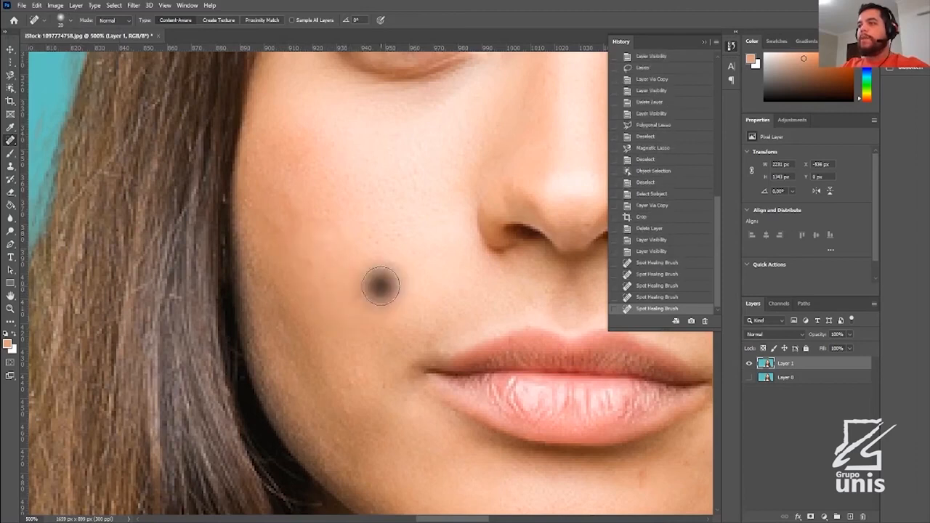
{"action": "left_click", "coordinate": [346, 414]}
{"action": "left_click", "coordinate": [355, 390]}
{"action": "left_click", "coordinate": [277, 233]}
{"action": "left_click", "coordinate": [271, 220]}
{"action": "left_click", "coordinate": [288, 202]}
{"action": "left_click", "coordinate": [319, 254]}
Step: Heal the marks on the chin below the corner of the lips with the 20 px Spot Healing Brush
{"action": "left_click_drag", "start_coordinate": [434, 270], "coordinate": [301, 139]}
{"action": "left_click_drag", "start_coordinate": [318, 210], "coordinate": [185, 199]}
{"action": "key", "text": "bracketleft"}
{"action": "key", "text": "bracketleft"}
{"action": "key", "text": "bracketleft"}
{"action": "key", "text": "bracketleft"}
{"action": "key", "text": "bracketleft"}
{"action": "key", "text": "bracketleft"}
{"action": "key", "text": "bracketleft"}
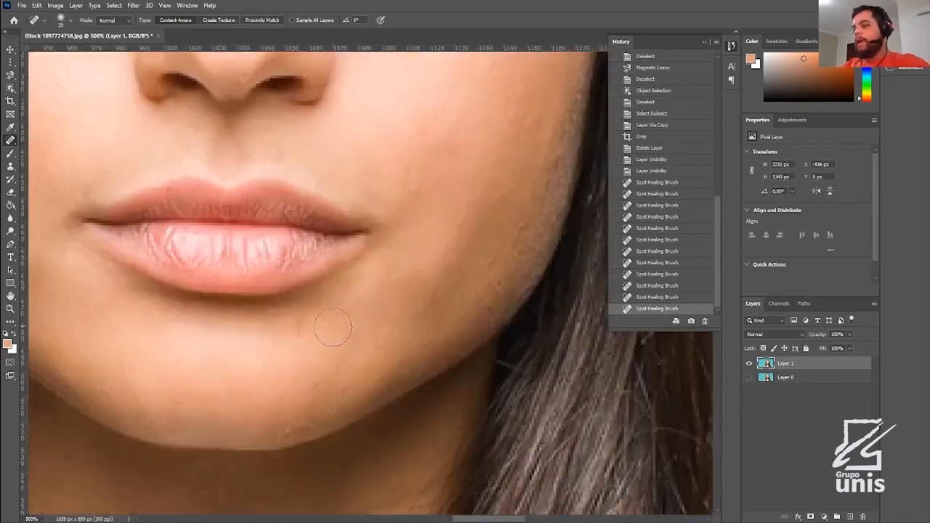
{"action": "key", "text": "bracketright"}
{"action": "key", "text": "bracketright"}
{"action": "key", "text": "bracketright"}
{"action": "key", "text": "bracketright"}
{"action": "key", "text": "bracketright"}
{"action": "key", "text": "bracketright"}
{"action": "key", "text": "bracketright"}
{"action": "left_click", "coordinate": [302, 332]}
{"action": "left_click", "coordinate": [309, 322]}
{"action": "left_click", "coordinate": [353, 311]}
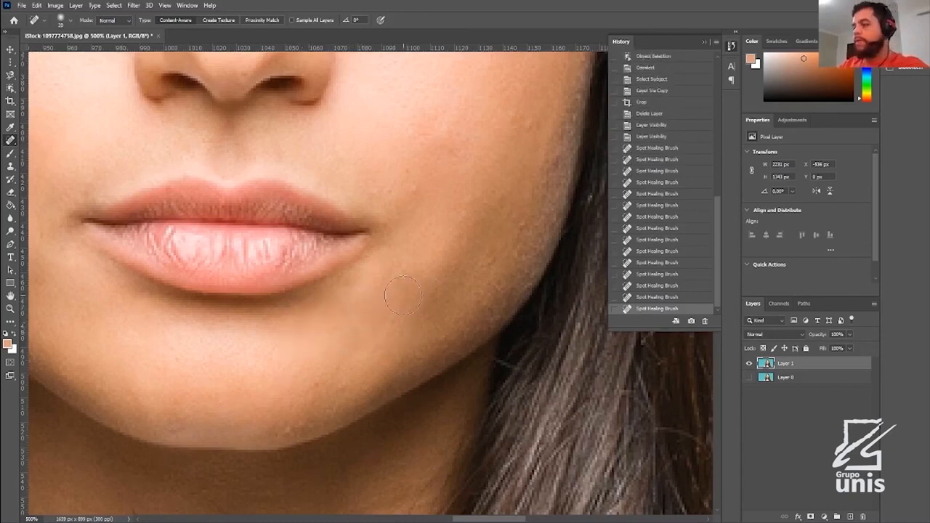
Step: Reduce the Spot Healing Brush to 10 px and heal the small spots around the chin, mouth corner and adjacent cheek
{"action": "key", "text": "bracketleft"}
{"action": "key", "text": "bracketleft"}
{"action": "left_click", "coordinate": [344, 313]}
{"action": "left_click", "coordinate": [338, 315]}
{"action": "left_click", "coordinate": [416, 192]}
{"action": "left_click", "coordinate": [405, 168]}
{"action": "left_click", "coordinate": [287, 432]}
{"action": "left_click", "coordinate": [314, 389]}
{"action": "left_click_drag", "start_coordinate": [390, 359], "coordinate": [307, 473]}
{"action": "left_click", "coordinate": [374, 245]}
{"action": "left_click", "coordinate": [450, 239]}
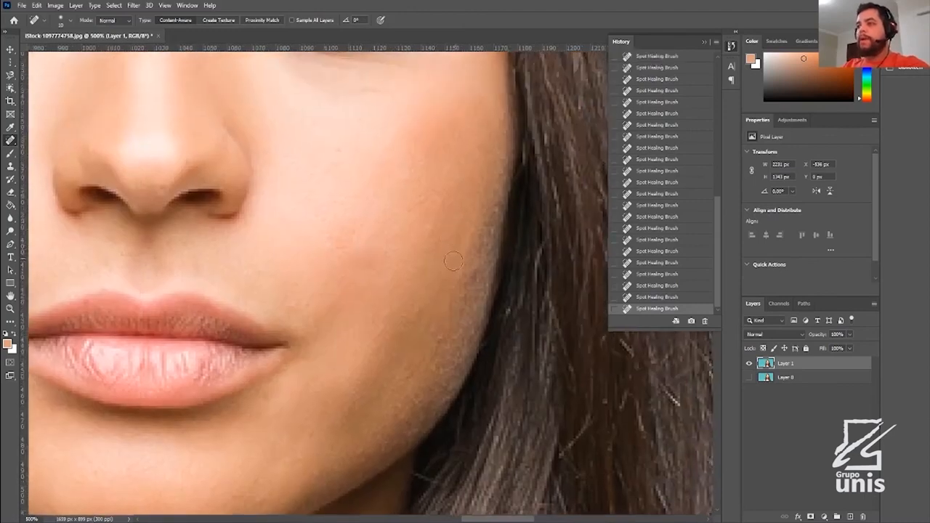
Step: Replace two blemished areas on the cheek under the eye with clean neighbouring skin using the Patch Tool
{"action": "right_click", "coordinate": [10, 141]}
{"action": "left_click", "coordinate": [42, 159]}
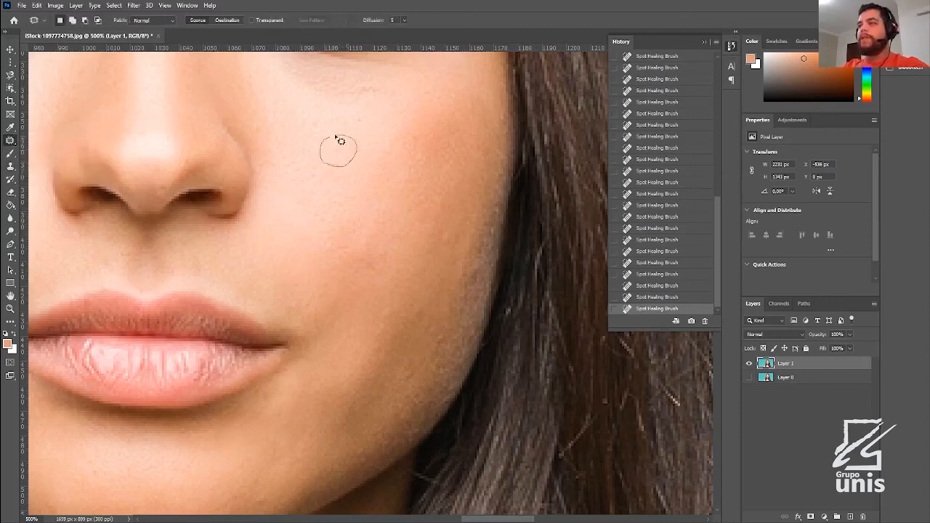
{"action": "left_click_drag", "start_coordinate": [333, 144], "coordinate": [335, 147]}
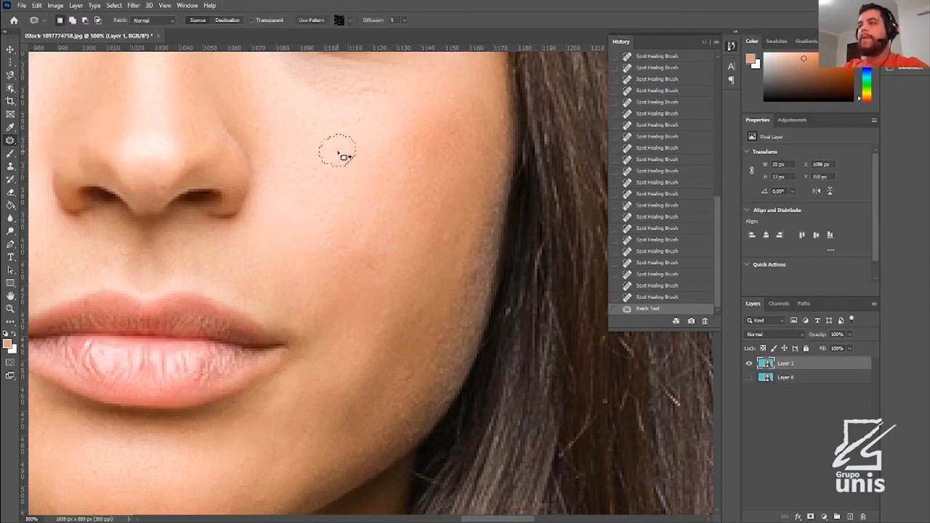
{"action": "mouse_move", "coordinate": [375, 149]}
{"action": "left_mouse_down"}
{"action": "mouse_move", "coordinate": [410, 158]}
{"action": "mouse_move", "coordinate": [395, 191]}
{"action": "mouse_move", "coordinate": [374, 214]}
{"action": "mouse_move", "coordinate": [335, 202]}
{"action": "left_mouse_up"}
{"action": "left_click", "coordinate": [390, 178]}
{"action": "mouse_move", "coordinate": [357, 108]}
{"action": "left_mouse_down"}
{"action": "mouse_move", "coordinate": [333, 127]}
{"action": "mouse_move", "coordinate": [361, 122]}
{"action": "mouse_move", "coordinate": [316, 210]}
{"action": "left_mouse_up"}
{"action": "left_click", "coordinate": [316, 210]}
Step: Patch the blemishes on the forehead just above the eyebrows with clean skin, clearing the selection each time
{"action": "left_click_drag", "start_coordinate": [384, 242], "coordinate": [469, 278]}
{"action": "left_click_drag", "start_coordinate": [399, 248], "coordinate": [443, 342]}
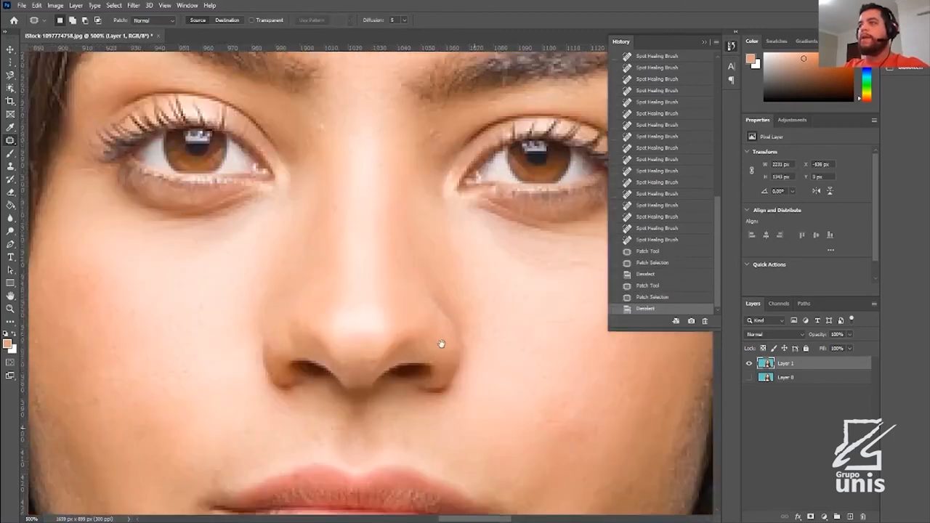
{"action": "left_click_drag", "start_coordinate": [395, 205], "coordinate": [359, 336]}
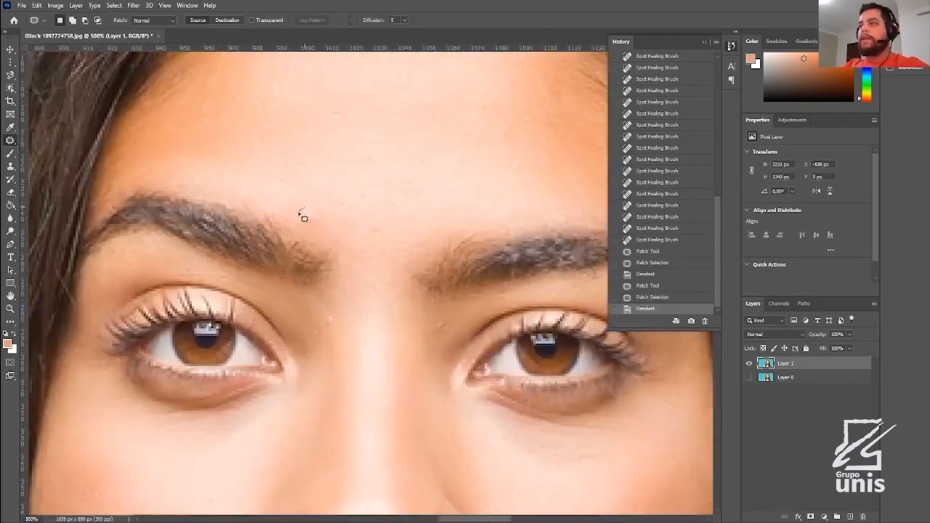
{"action": "left_click_drag", "start_coordinate": [323, 207], "coordinate": [308, 183]}
{"action": "mouse_move", "coordinate": [365, 215]}
{"action": "left_mouse_down"}
{"action": "mouse_move", "coordinate": [363, 237]}
{"action": "mouse_move", "coordinate": [386, 228]}
{"action": "mouse_move", "coordinate": [362, 213]}
{"action": "left_mouse_up"}
{"action": "left_click_drag", "start_coordinate": [375, 225], "coordinate": [343, 186]}
{"action": "key", "text": "ctrl+d"}
{"action": "mouse_move", "coordinate": [366, 137]}
{"action": "left_mouse_down"}
{"action": "mouse_move", "coordinate": [347, 187]}
{"action": "mouse_move", "coordinate": [364, 171]}
{"action": "mouse_move", "coordinate": [446, 166]}
{"action": "left_mouse_up"}
{"action": "key", "text": "ctrl+d"}
Step: Patch the remaining marks on the middle and upper forehead with clean skin, and clear the selection
{"action": "left_click_drag", "start_coordinate": [333, 216], "coordinate": [373, 349]}
{"action": "mouse_move", "coordinate": [292, 277]}
{"action": "left_mouse_down"}
{"action": "mouse_move", "coordinate": [278, 254]}
{"action": "mouse_move", "coordinate": [356, 299]}
{"action": "left_mouse_up"}
{"action": "mouse_move", "coordinate": [379, 242]}
{"action": "left_mouse_down"}
{"action": "mouse_move", "coordinate": [354, 249]}
{"action": "mouse_move", "coordinate": [378, 260]}
{"action": "mouse_move", "coordinate": [387, 300]}
{"action": "mouse_move", "coordinate": [410, 269]}
{"action": "left_mouse_up"}
{"action": "key", "text": "ctrl+d"}
{"action": "left_click_drag", "start_coordinate": [409, 308], "coordinate": [416, 244]}
{"action": "key", "text": "ctrl+d"}
Step: Patch the small spots beside the nose bridge near the inner corners of both eyes
{"action": "left_click_drag", "start_coordinate": [557, 298], "coordinate": [364, 222]}
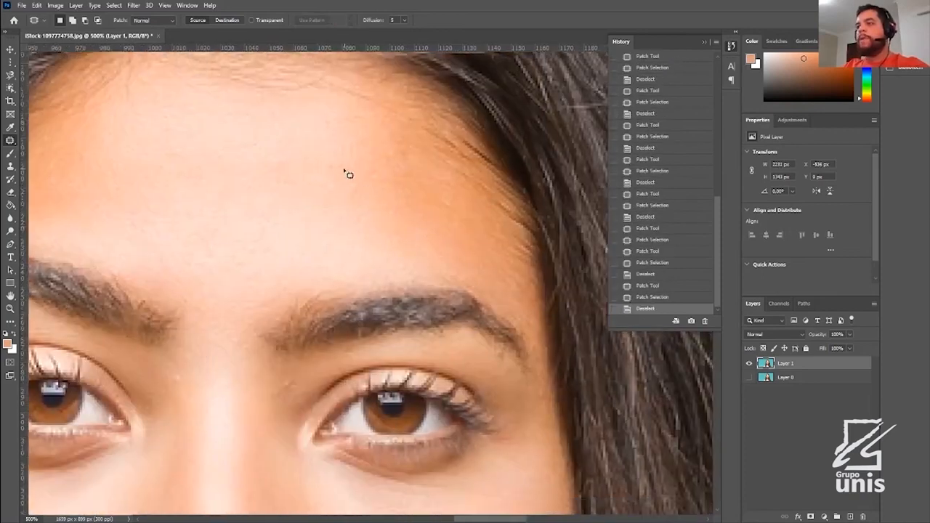
{"action": "left_click_drag", "start_coordinate": [312, 316], "coordinate": [308, 218]}
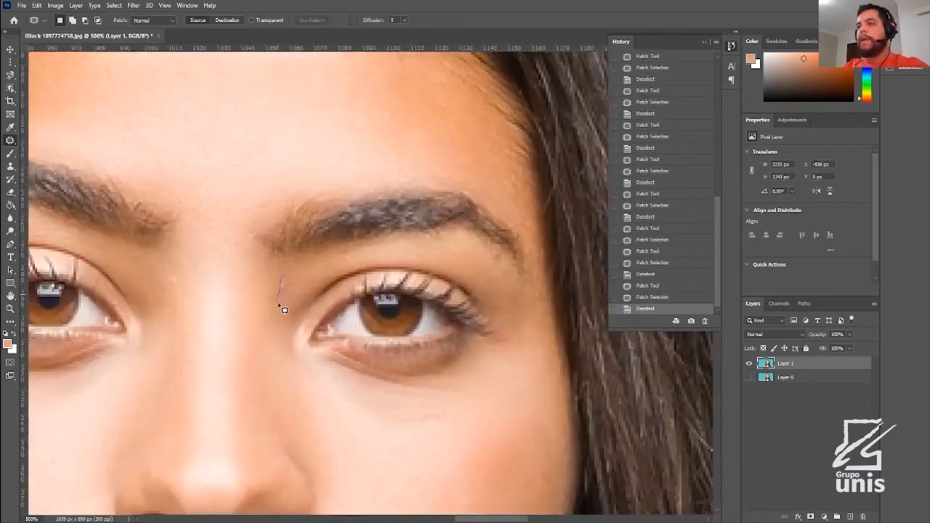
{"action": "left_click_drag", "start_coordinate": [284, 293], "coordinate": [277, 336]}
{"action": "key", "text": "ctrl+d"}
{"action": "mouse_move", "coordinate": [180, 286]}
{"action": "left_mouse_down"}
{"action": "mouse_move", "coordinate": [167, 274]}
{"action": "mouse_move", "coordinate": [169, 311]}
{"action": "left_mouse_up"}
{"action": "key", "text": "ctrl+d"}
Step: Patch the last uneven spot on the cheek beside the mouth and clear the selection
{"action": "key", "text": "ctrl+minus"}
{"action": "key", "text": "ctrl+minus"}
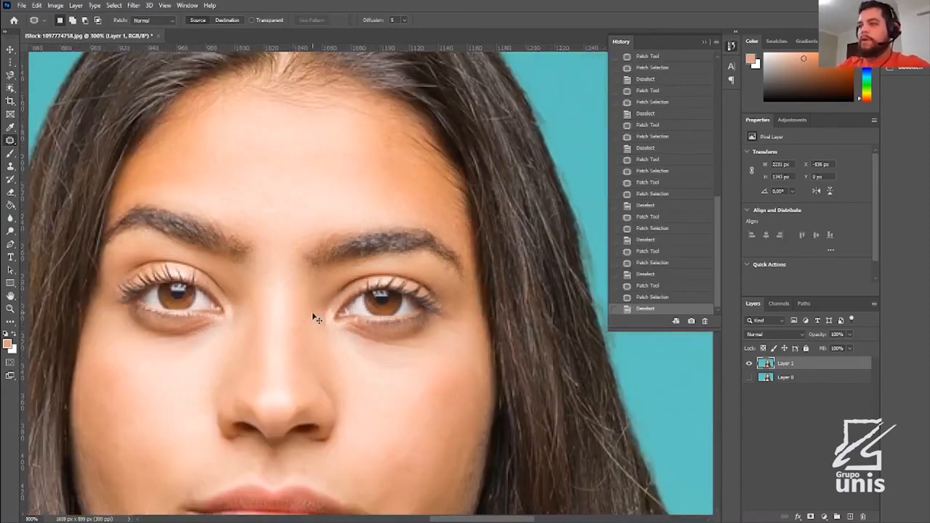
{"action": "left_click_drag", "start_coordinate": [322, 338], "coordinate": [320, 239]}
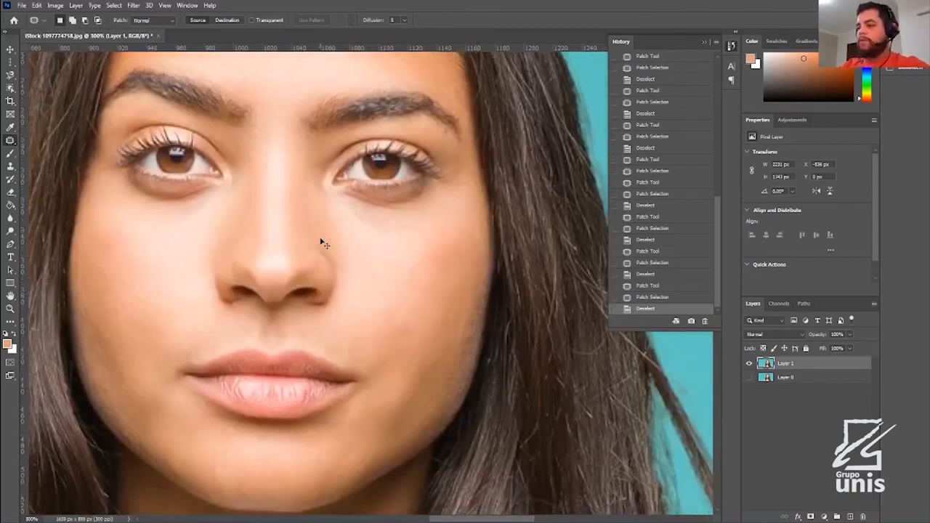
{"action": "key", "text": "ctrl+minus"}
{"action": "left_click_drag", "start_coordinate": [397, 304], "coordinate": [383, 303]}
{"action": "mouse_move", "coordinate": [393, 314]}
{"action": "left_mouse_down"}
{"action": "mouse_move", "coordinate": [403, 288]}
{"action": "mouse_move", "coordinate": [413, 294]}
{"action": "left_mouse_up"}
{"action": "key", "text": "ctrl+d"}
Step: Make Layer 0 visible and toggle Layer 1's visibility to compare the retouched face with the original
{"action": "left_click", "coordinate": [750, 377]}
{"action": "left_click", "coordinate": [751, 365]}
{"action": "left_click", "coordinate": [750, 364]}
{"action": "left_click", "coordinate": [750, 364]}
{"action": "left_click", "coordinate": [751, 364]}
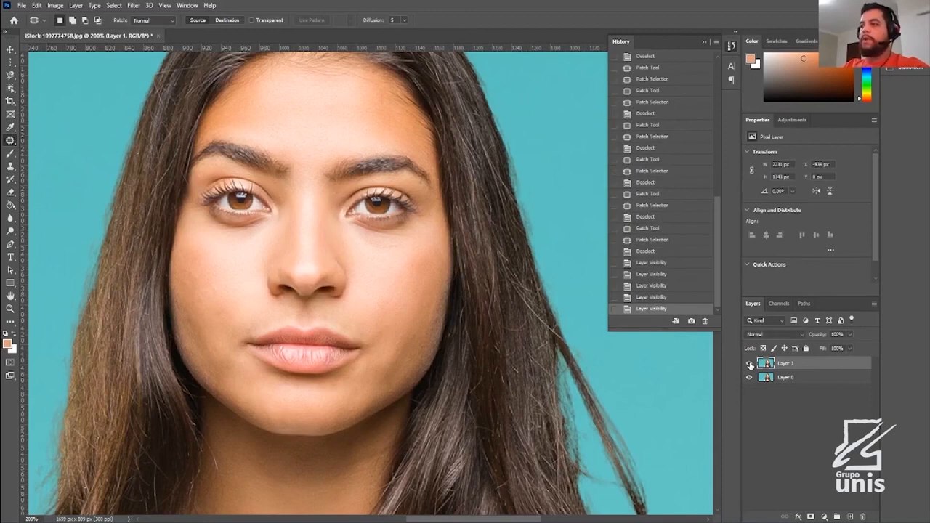
Step: Try a skin-coloured Brush stroke across the woman's face, and undo it
{"action": "key", "text": "b"}
{"action": "left_click_drag", "start_coordinate": [245, 129], "coordinate": [389, 321]}
{"action": "key", "text": "ctrl+z"}
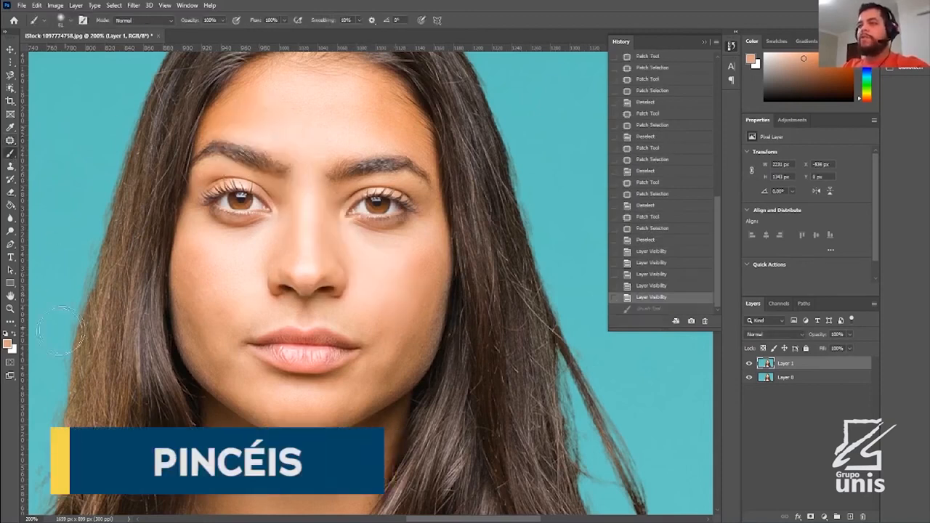
Step: Set the foreground colour to a brown tone, test it with a Brush stroke over the face, and undo the stroke
{"action": "left_click", "coordinate": [6, 343]}
{"action": "left_click", "coordinate": [250, 249]}
{"action": "left_click", "coordinate": [557, 119]}
{"action": "mouse_move", "coordinate": [323, 235]}
{"action": "left_mouse_down"}
{"action": "mouse_move", "coordinate": [378, 313]}
{"action": "mouse_move", "coordinate": [480, 363]}
{"action": "left_mouse_up"}
{"action": "key", "text": "ctrl+z"}
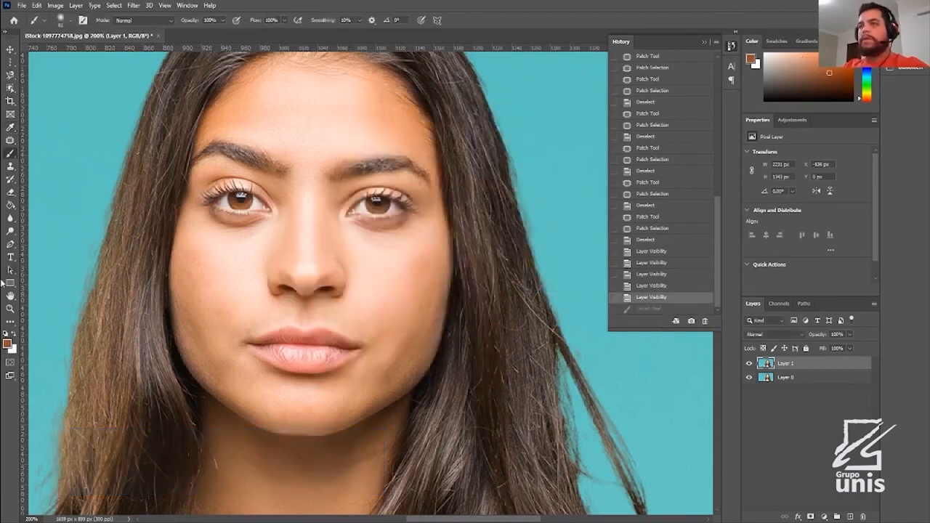
Step: Try cloning one of the woman's eyes onto the teal background with an 80 px Clone Stamp, and undo it
{"action": "right_click", "coordinate": [10, 154]}
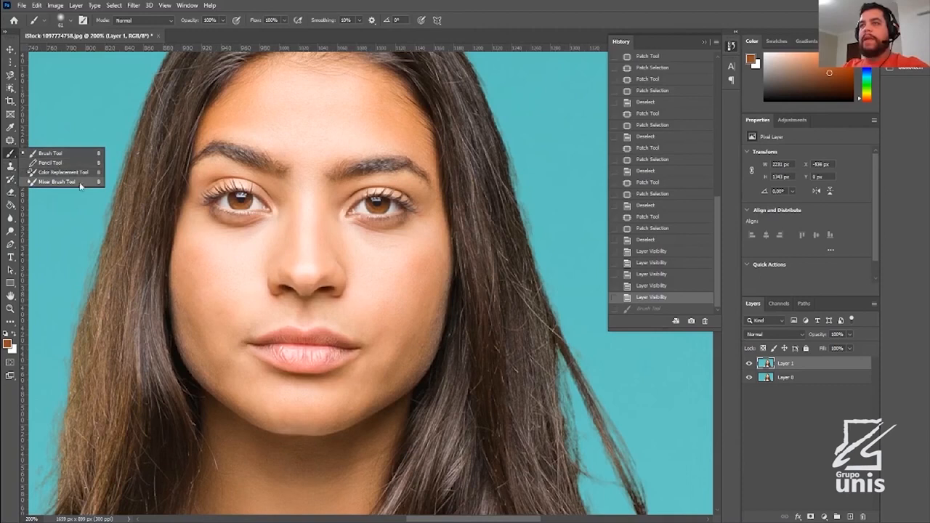
{"action": "left_click", "coordinate": [10, 167]}
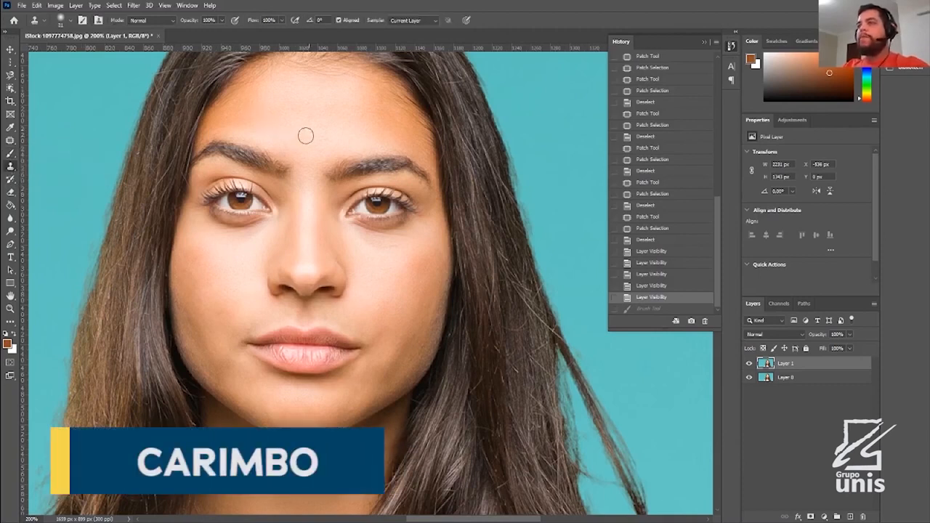
{"action": "right_click", "coordinate": [233, 203]}
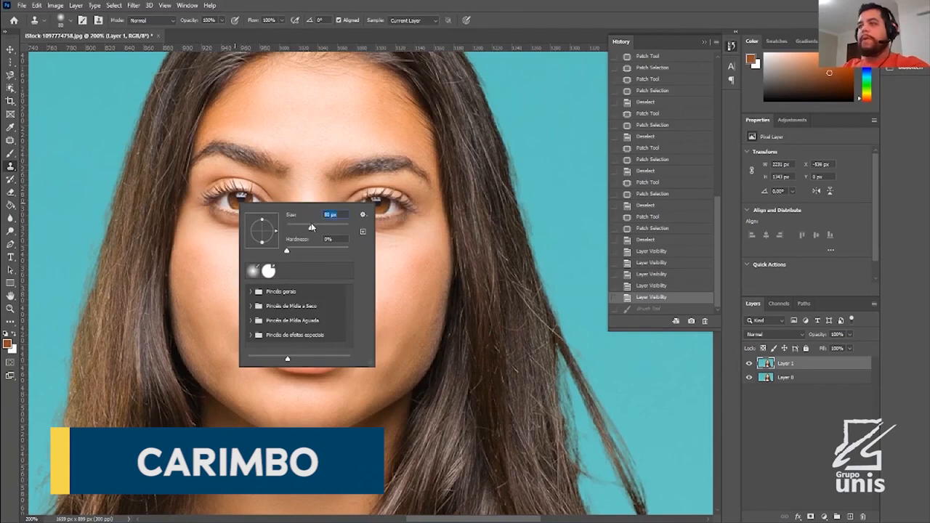
{"action": "left_click", "coordinate": [380, 27]}
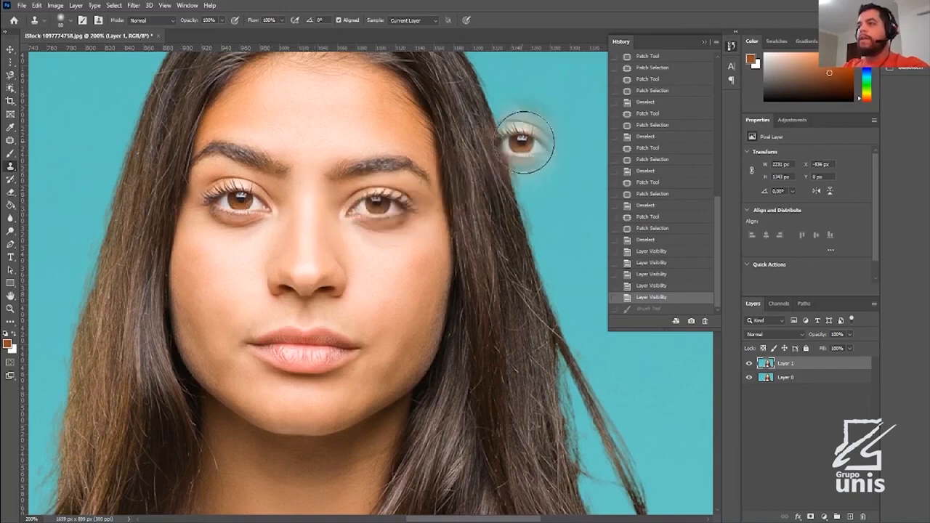
{"action": "mouse_move", "coordinate": [560, 159]}
{"action": "left_mouse_down"}
{"action": "mouse_move", "coordinate": [578, 145]}
{"action": "mouse_move", "coordinate": [586, 158]}
{"action": "mouse_move", "coordinate": [545, 163]}
{"action": "mouse_move", "coordinate": [559, 124]}
{"action": "mouse_move", "coordinate": [577, 165]}
{"action": "mouse_move", "coordinate": [563, 187]}
{"action": "mouse_move", "coordinate": [545, 142]}
{"action": "mouse_move", "coordinate": [555, 138]}
{"action": "mouse_move", "coordinate": [570, 170]}
{"action": "left_mouse_up"}
{"action": "key", "text": "ctrl+z"}
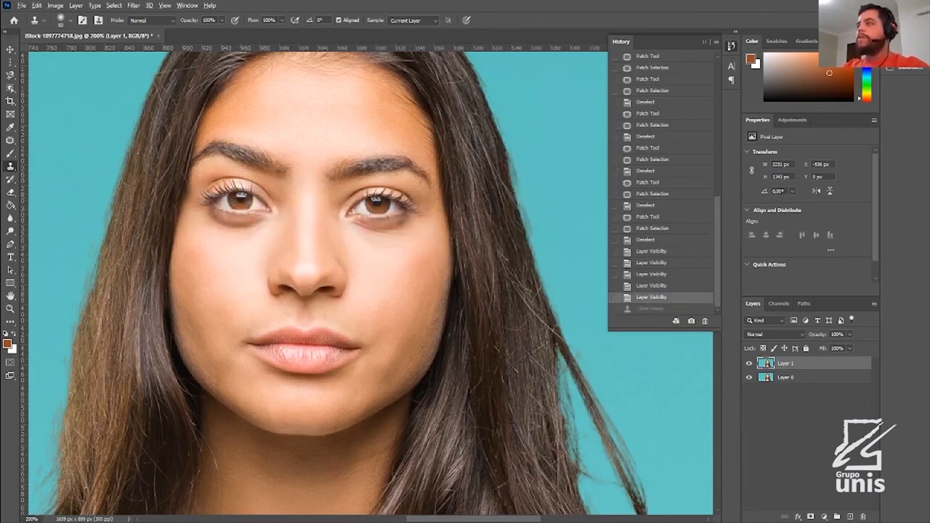
Step: Show the Clone Source settings, enable the horizontal flip, and clone the eye on the image's left over the other eye
{"action": "left_click", "coordinate": [187, 5]}
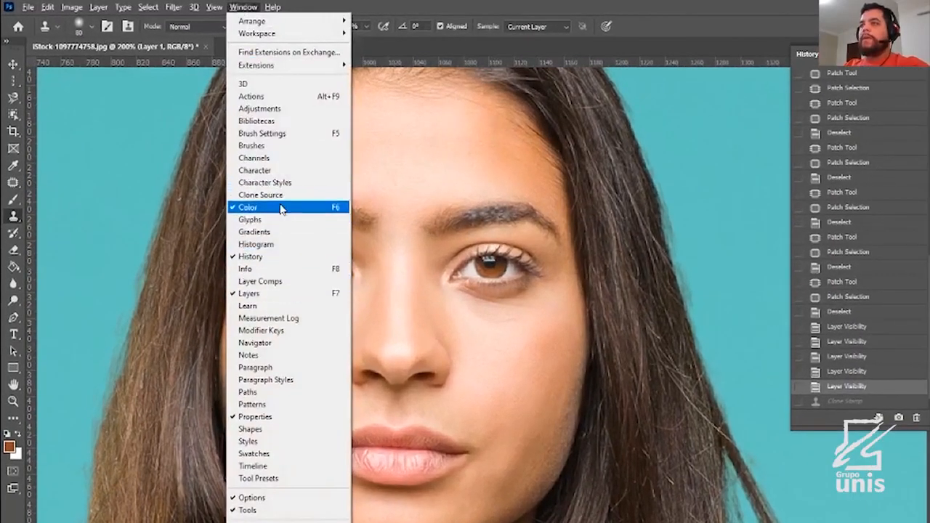
{"action": "left_click", "coordinate": [260, 194]}
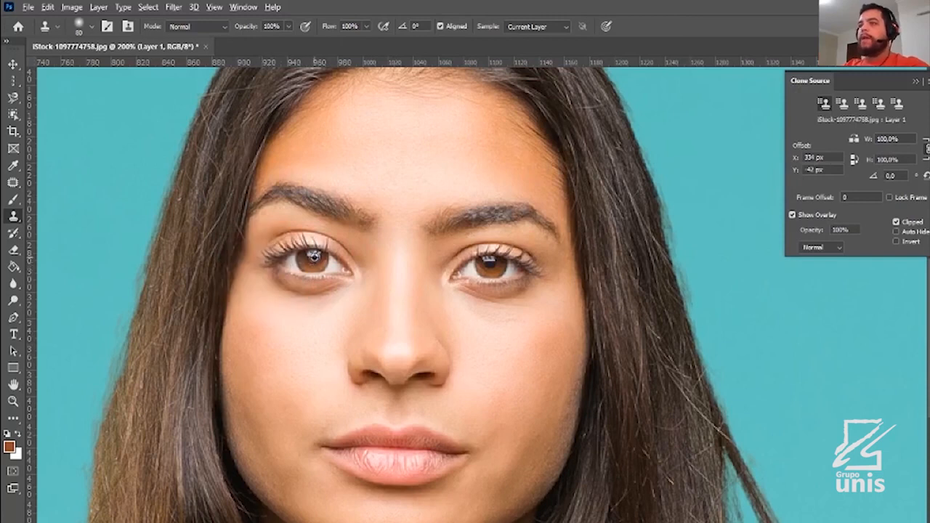
{"action": "left_click", "coordinate": [314, 256], "text": "alt"}
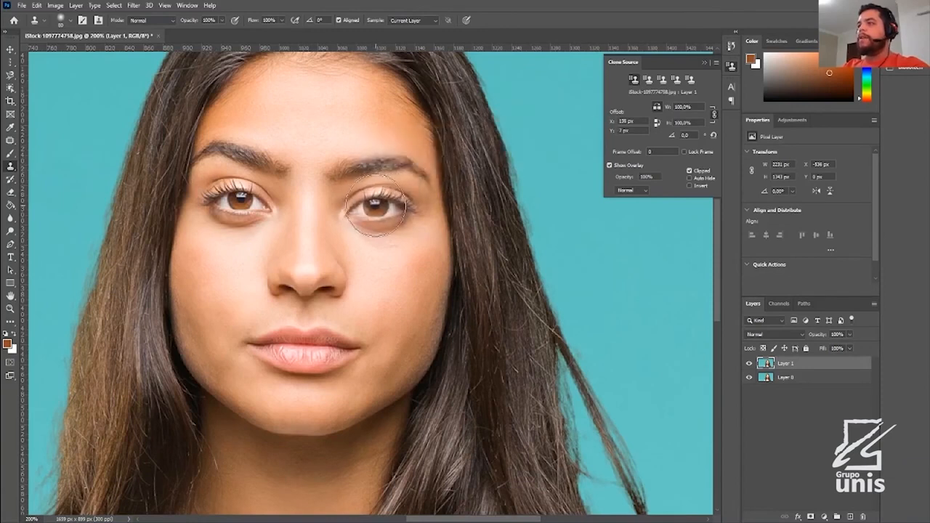
{"action": "mouse_move", "coordinate": [369, 206]}
{"action": "left_mouse_down"}
{"action": "mouse_move", "coordinate": [383, 210]}
{"action": "mouse_move", "coordinate": [372, 221]}
{"action": "mouse_move", "coordinate": [394, 216]}
{"action": "mouse_move", "coordinate": [373, 209]}
{"action": "mouse_move", "coordinate": [389, 213]}
{"action": "mouse_move", "coordinate": [365, 220]}
{"action": "mouse_move", "coordinate": [375, 211]}
{"action": "mouse_move", "coordinate": [391, 230]}
{"action": "mouse_move", "coordinate": [384, 222]}
{"action": "left_mouse_up"}
Step: Hide Layer 1 and examine the original face close up to compare it with the cloned-eye version
{"action": "key", "text": "ctrl+0"}
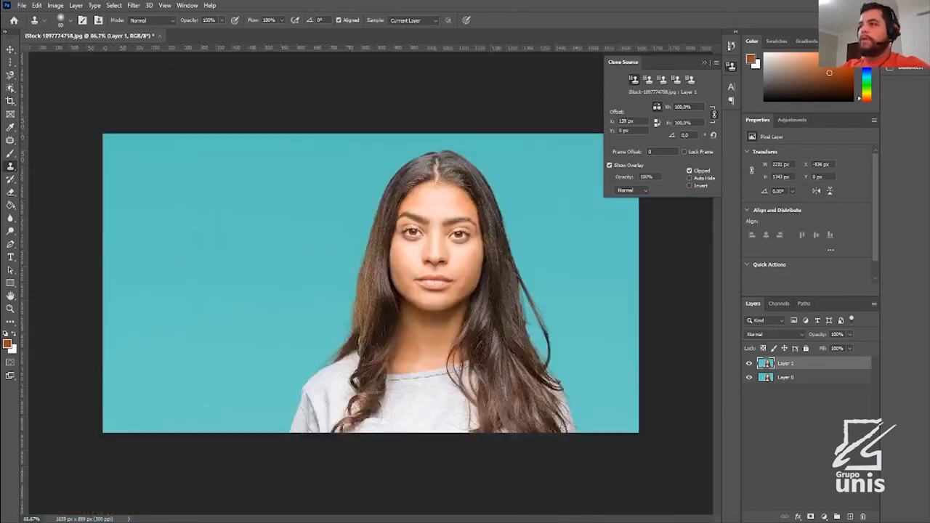
{"action": "key", "text": "ctrl+comma"}
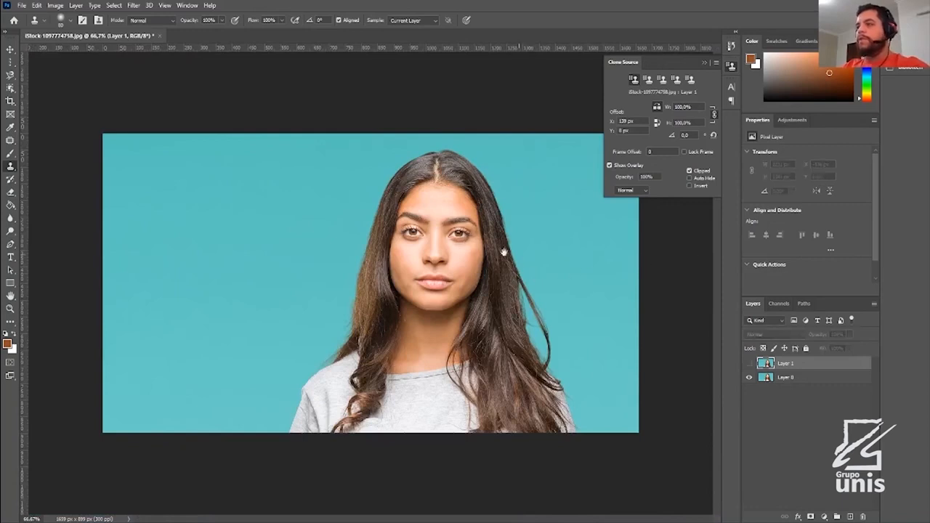
{"action": "key", "text": "ctrl+plus"}
{"action": "key", "text": "ctrl+plus"}
{"action": "key", "text": "ctrl+plus"}
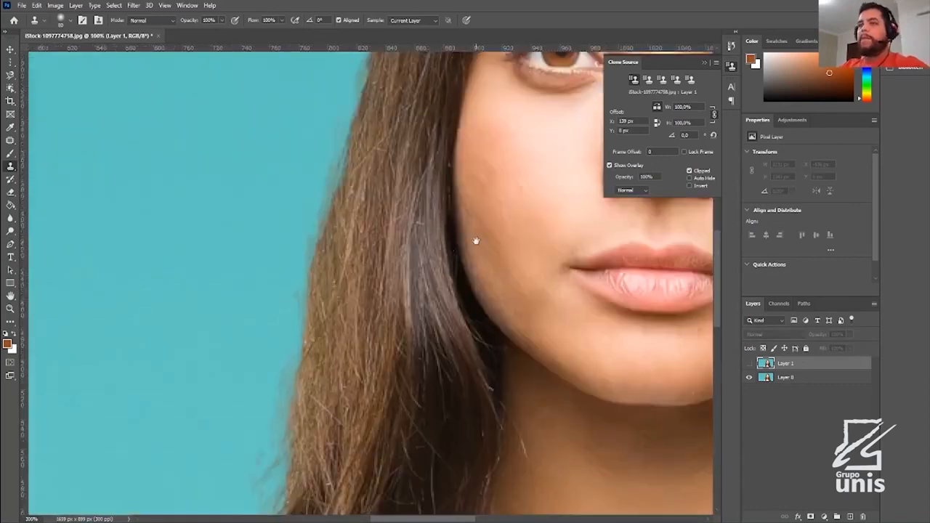
{"action": "mouse_move", "coordinate": [184, 177]}
{"action": "left_mouse_down"}
{"action": "mouse_move", "coordinate": [141, 276]}
{"action": "mouse_move", "coordinate": [98, 276]}
{"action": "mouse_move", "coordinate": [129, 308]}
{"action": "left_mouse_up"}
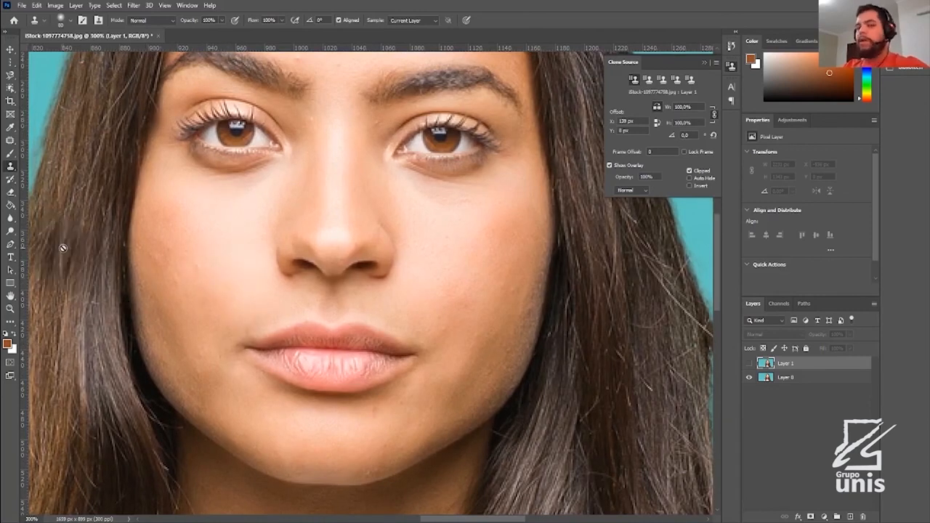
Step: Show Layer 1 and erase a wavy stroke on the cheek beside the nose with a small Eraser
{"action": "left_click", "coordinate": [11, 193]}
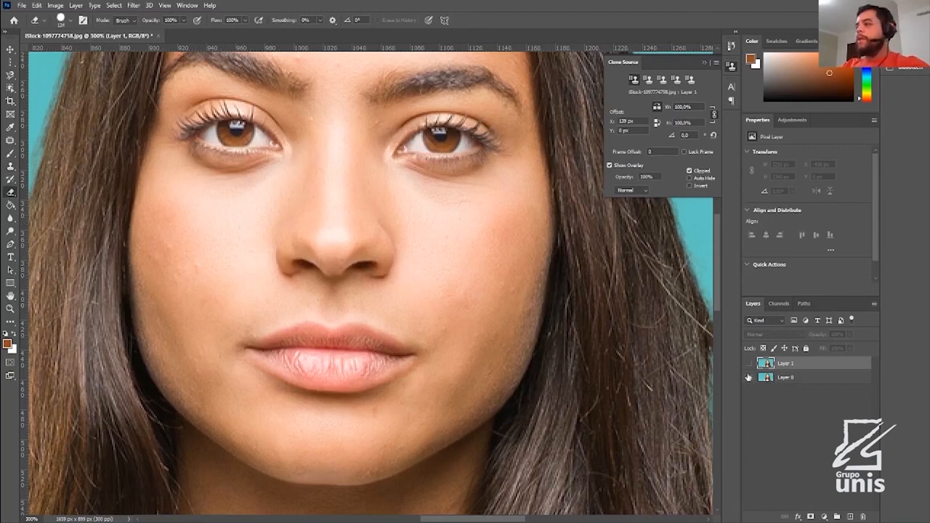
{"action": "left_click", "coordinate": [748, 365]}
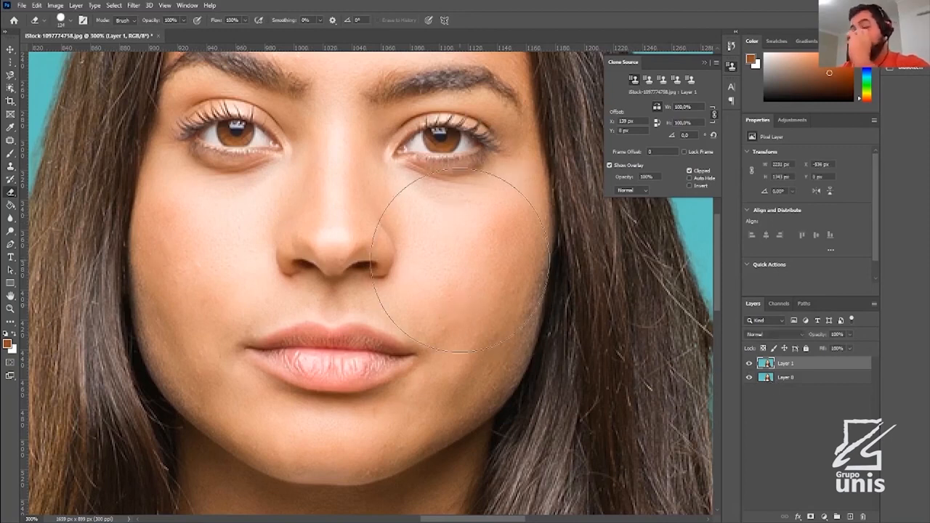
{"action": "key", "text": "bracketleft"}
{"action": "key", "text": "bracketleft"}
{"action": "key", "text": "bracketleft"}
{"action": "key", "text": "bracketleft"}
{"action": "key", "text": "bracketleft"}
{"action": "key", "text": "bracketleft"}
{"action": "key", "text": "bracketleft"}
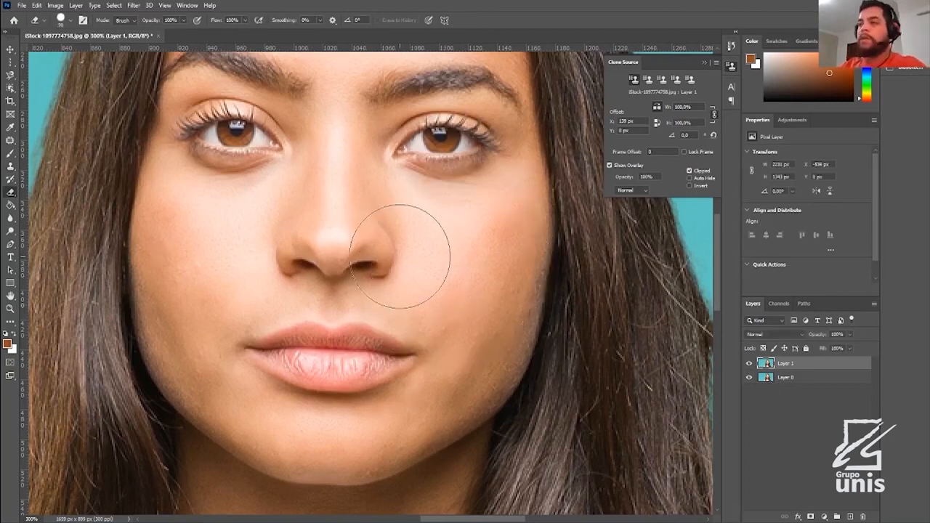
{"action": "key", "text": "bracketleft"}
{"action": "key", "text": "bracketleft"}
{"action": "key", "text": "bracketleft"}
{"action": "key", "text": "bracketleft"}
{"action": "key", "text": "bracketleft"}
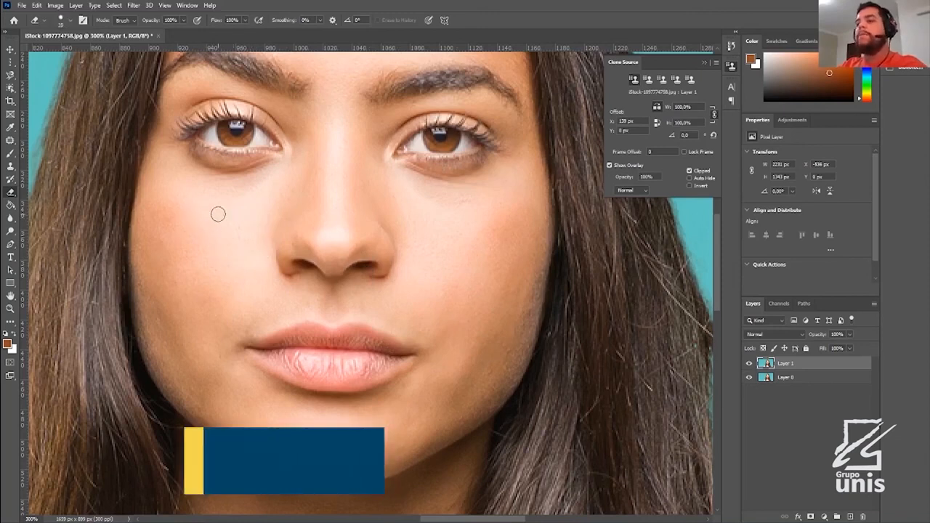
Step: Hide Layer 0, try erasing a wider patch of the cheek on Layer 1, and undo that extra erasing
{"action": "left_click", "coordinate": [749, 377]}
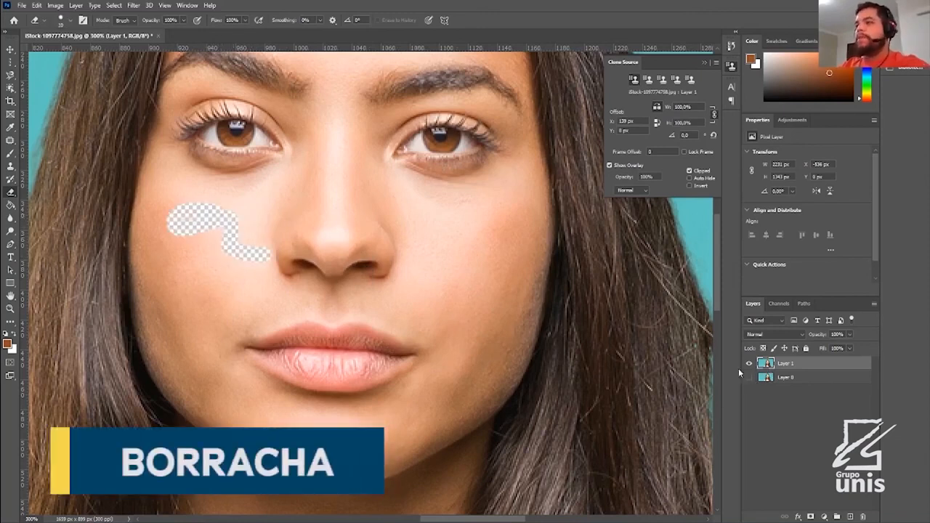
{"action": "mouse_move", "coordinate": [236, 197]}
{"action": "left_mouse_down"}
{"action": "mouse_move", "coordinate": [181, 241]}
{"action": "mouse_move", "coordinate": [268, 220]}
{"action": "mouse_move", "coordinate": [233, 218]}
{"action": "left_mouse_up"}
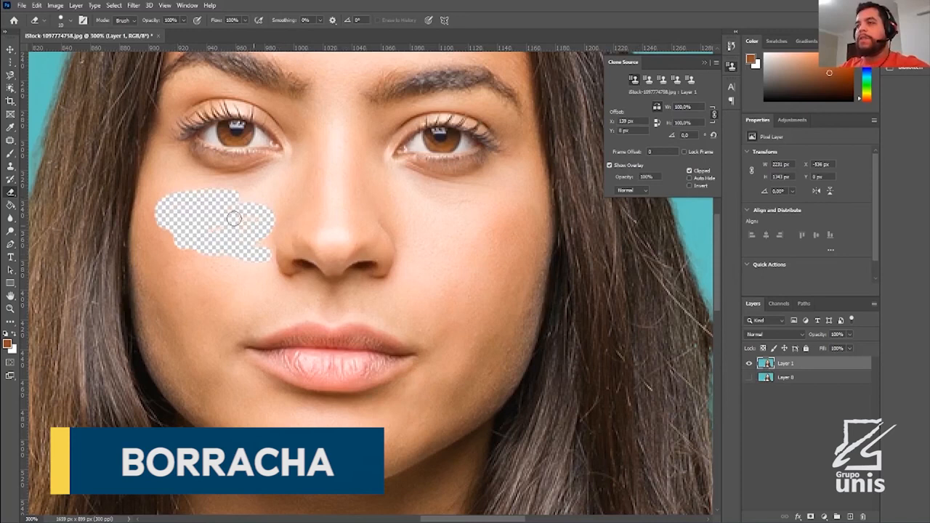
{"action": "key", "text": "ctrl+z"}
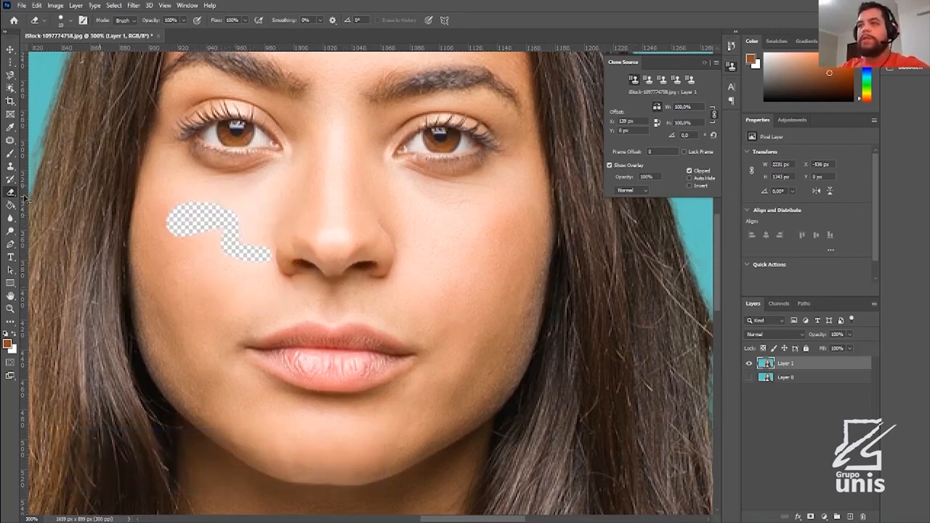
Step: Add a new layer above Layer 1, test-fill it with brown using the Paint Bucket, and undo the fill
{"action": "left_click", "coordinate": [11, 206]}
{"action": "left_click", "coordinate": [850, 517]}
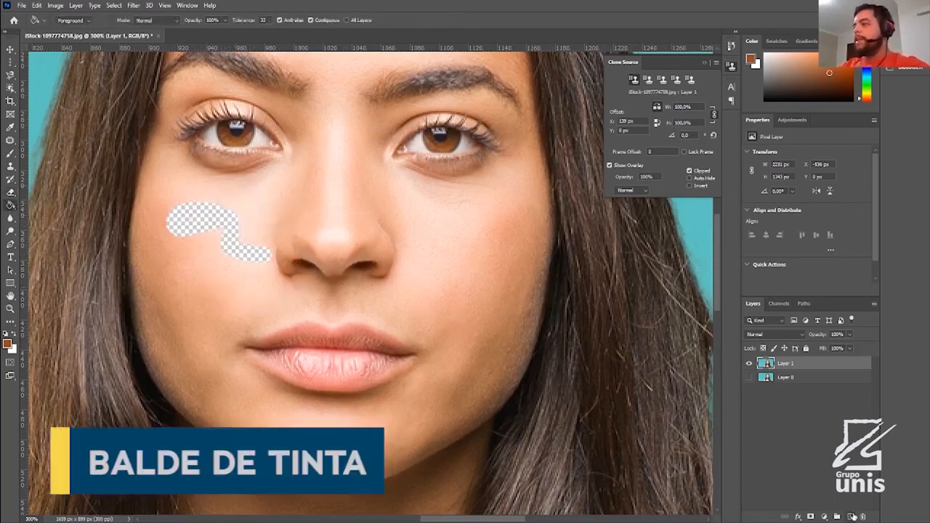
{"action": "left_click", "coordinate": [470, 278]}
{"action": "key", "text": "ctrl+z"}
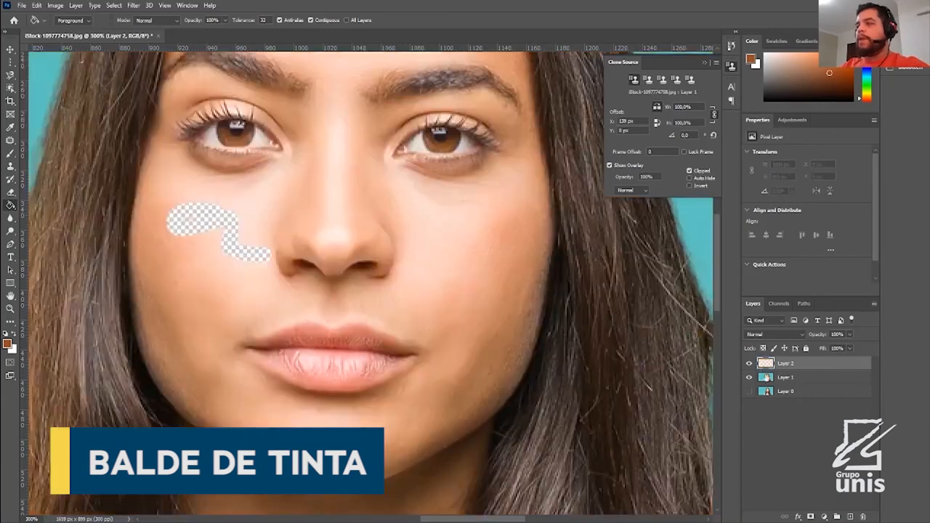
{"action": "left_click", "coordinate": [250, 201]}
{"action": "key", "text": "ctrl+z"}
Step: Set the foreground colour to dark green, fill Layer 2 with it, and hide that layer
{"action": "left_click", "coordinate": [7, 342]}
{"action": "mouse_move", "coordinate": [390, 210]}
{"action": "left_mouse_down"}
{"action": "mouse_move", "coordinate": [338, 123]}
{"action": "mouse_move", "coordinate": [379, 124]}
{"action": "mouse_move", "coordinate": [476, 203]}
{"action": "mouse_move", "coordinate": [473, 218]}
{"action": "mouse_move", "coordinate": [473, 204]}
{"action": "left_mouse_up"}
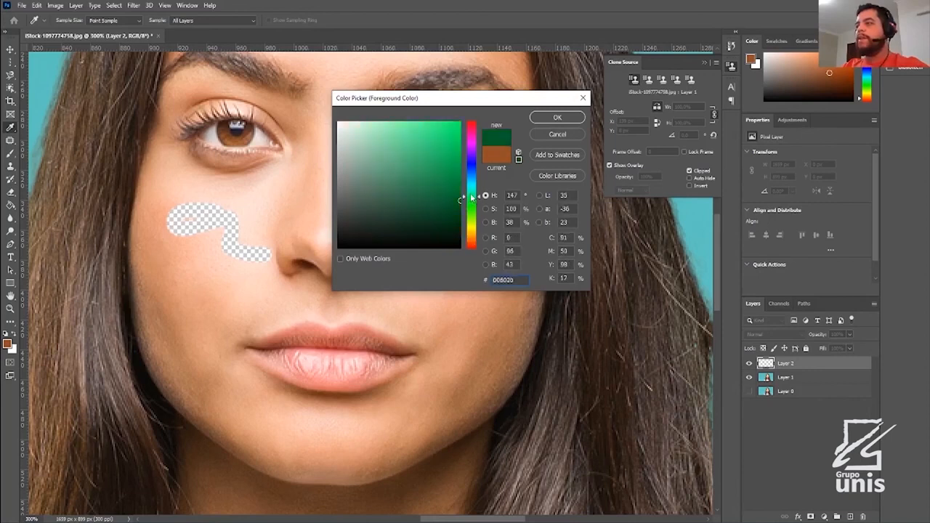
{"action": "left_click", "coordinate": [557, 117]}
{"action": "left_click", "coordinate": [433, 186]}
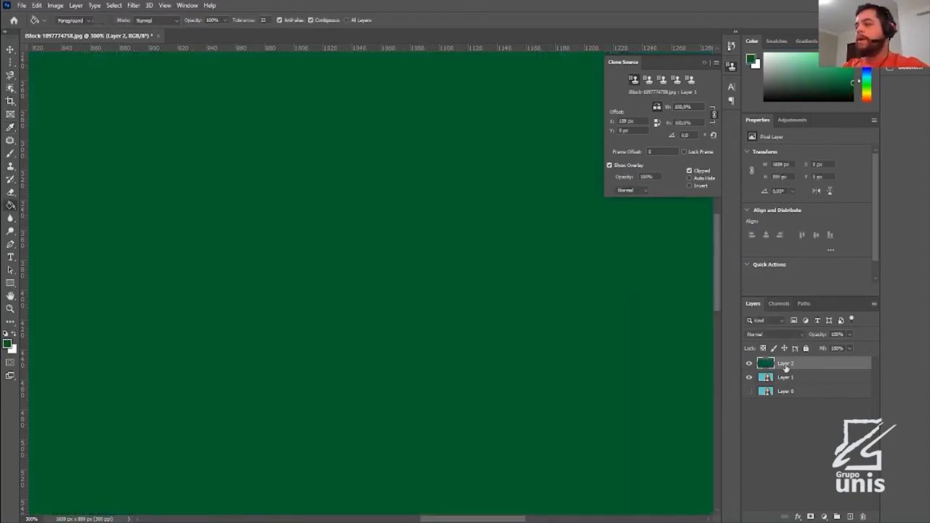
{"action": "left_click", "coordinate": [750, 362]}
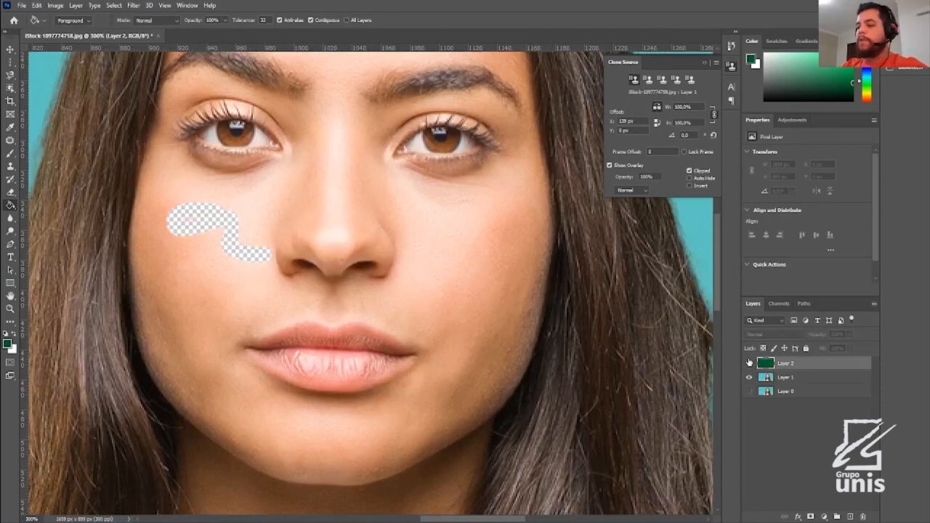
Step: Try dark green Paint Bucket fills with tolerance 32 on the forehead and cheeks of Layer 1, and undo them
{"action": "key", "text": "ctrl+minus"}
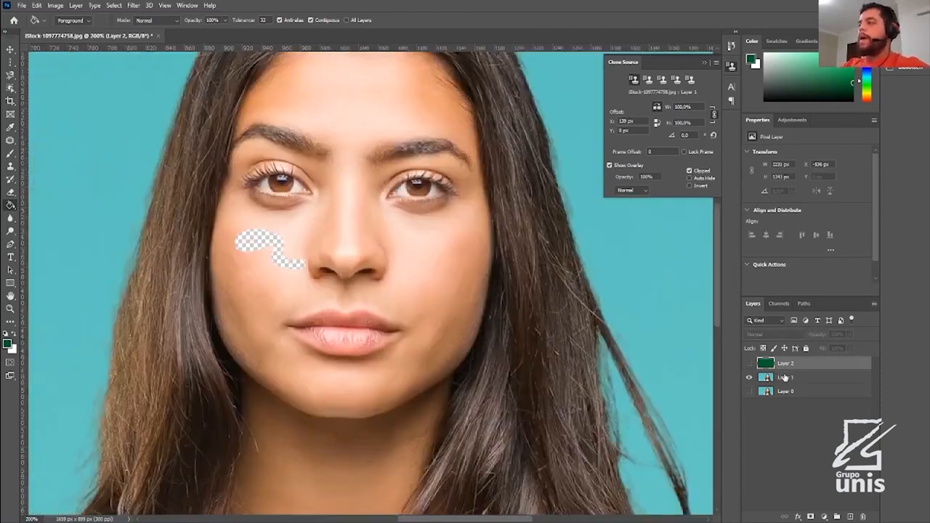
{"action": "left_click", "coordinate": [784, 377]}
{"action": "left_click", "coordinate": [355, 120]}
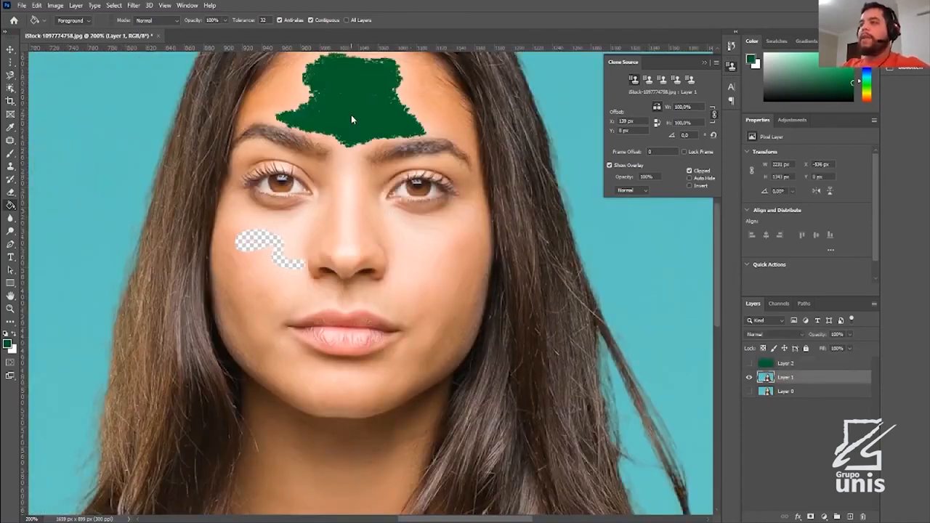
{"action": "left_click", "coordinate": [424, 245]}
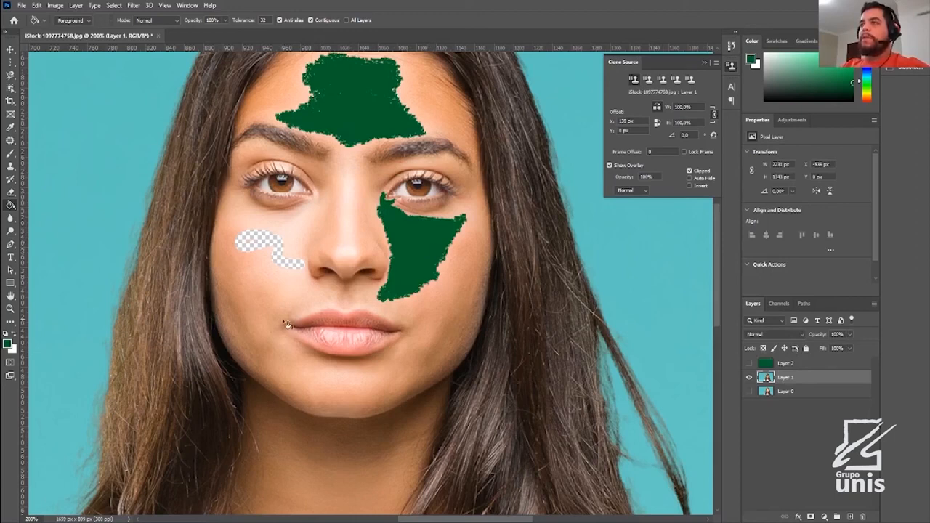
{"action": "left_click", "coordinate": [261, 315]}
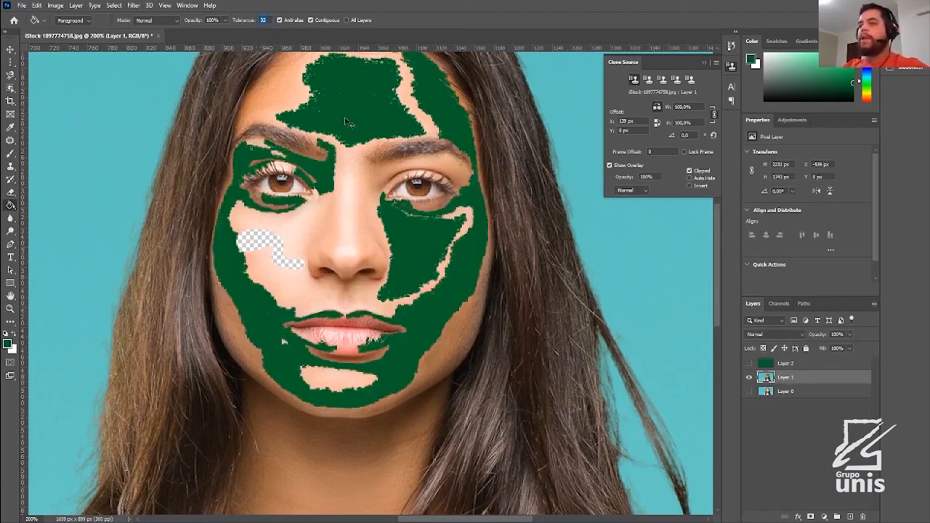
{"action": "key", "text": "ctrl+z"}
{"action": "key", "text": "ctrl+z"}
{"action": "key", "text": "ctrl+z"}
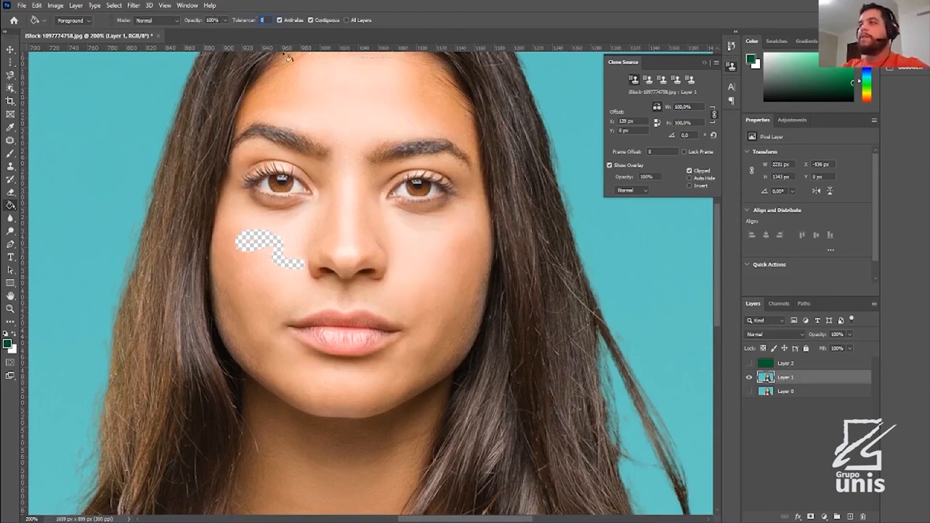
Step: Test Paint Bucket fills on the forehead with tolerance 10 and with tolerance 113, undoing each fill
{"action": "type", "text": "10"}
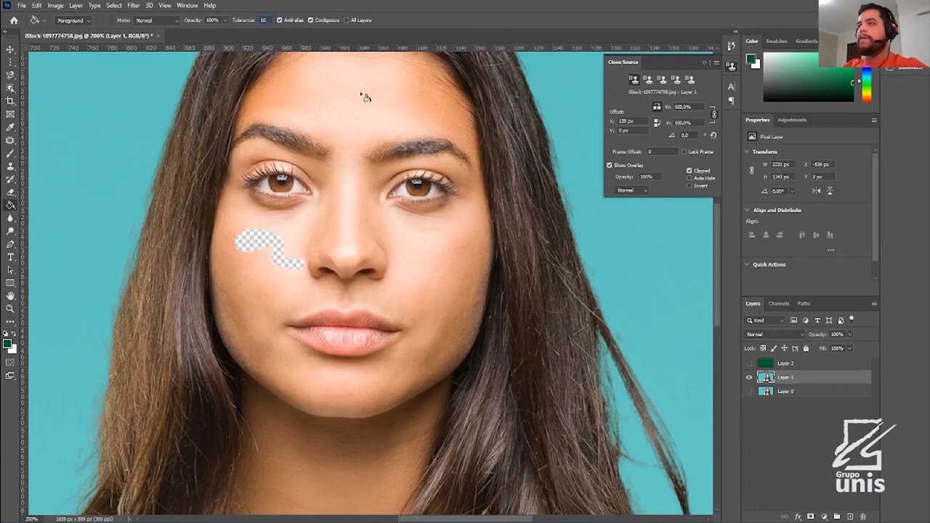
{"action": "left_click", "coordinate": [361, 107]}
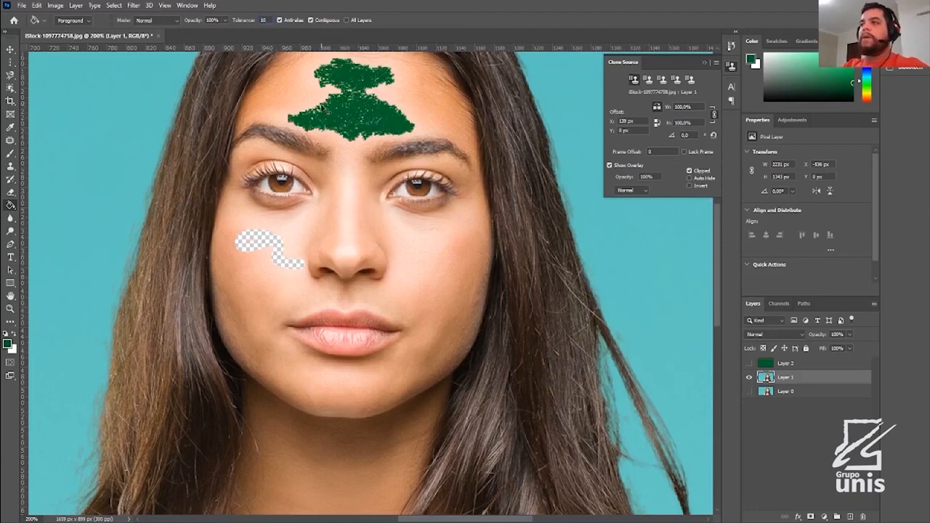
{"action": "key", "text": "ctrl+z"}
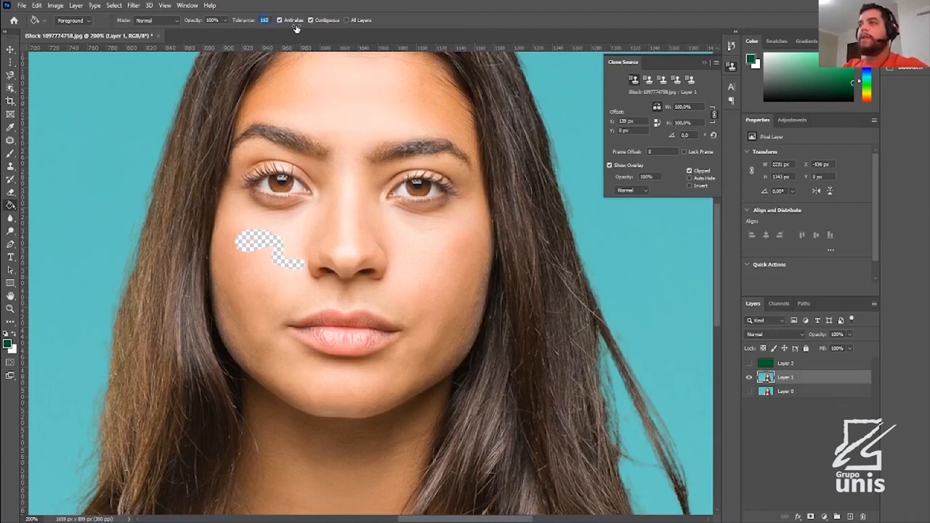
{"action": "left_click", "coordinate": [328, 97]}
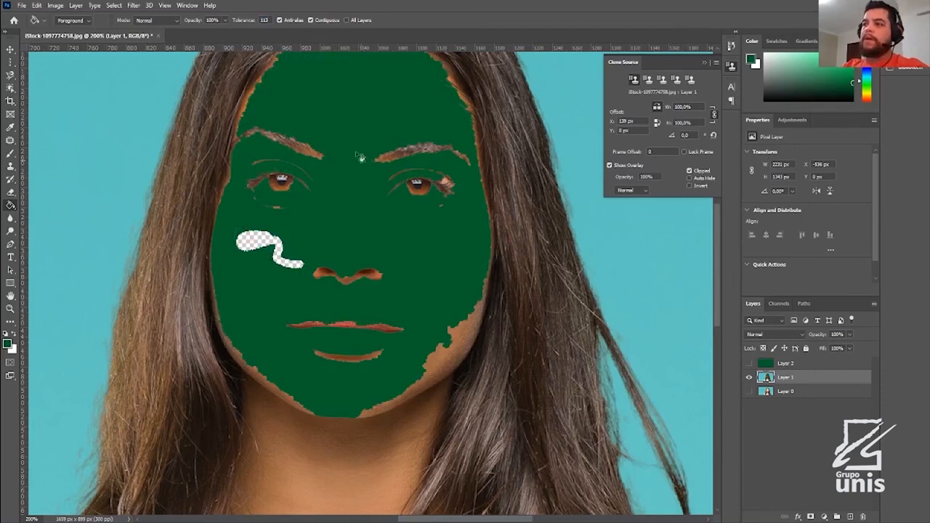
{"action": "key", "text": "ctrl+z"}
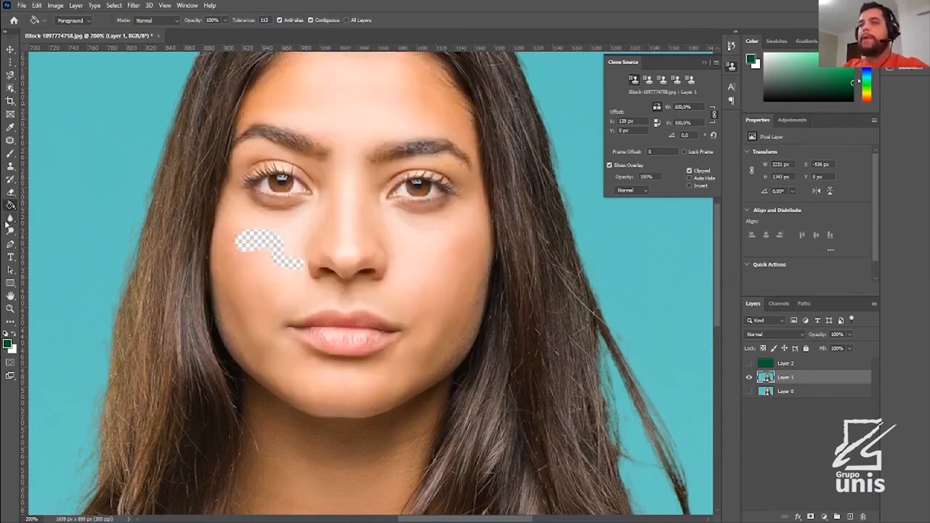
Step: Blur the portrait's right-hand eye on Layer 1 with the Blur tool
{"action": "left_click", "coordinate": [11, 218]}
{"action": "right_click", "coordinate": [331, 141]}
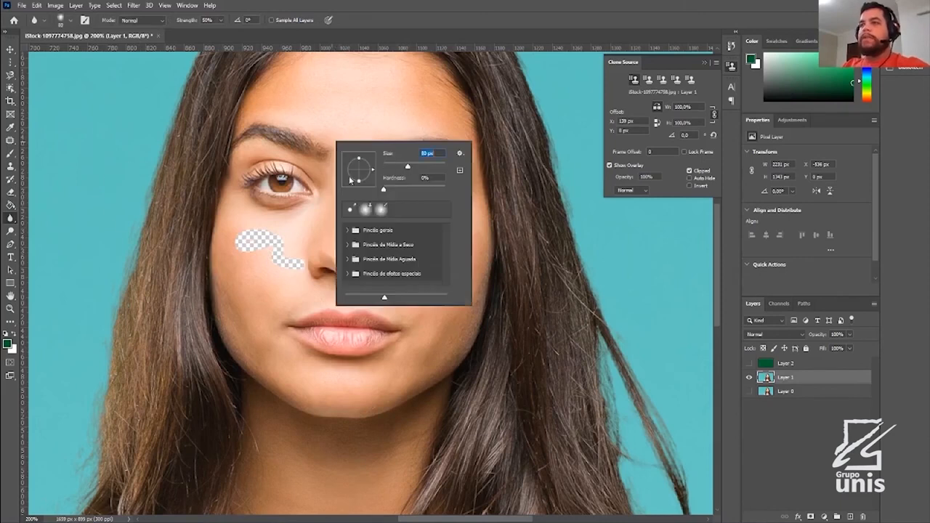
{"action": "right_click", "coordinate": [11, 218]}
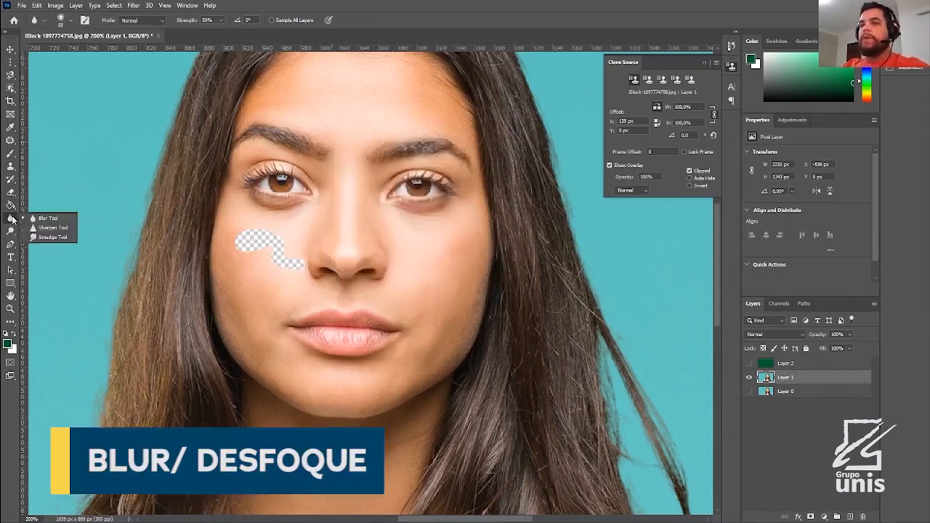
{"action": "left_click", "coordinate": [47, 218]}
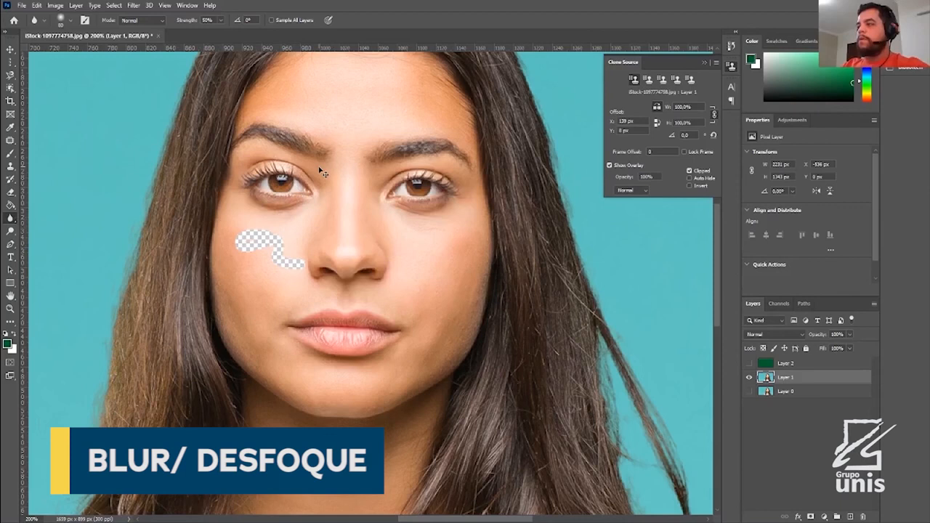
{"action": "key", "text": "ctrl+plus"}
{"action": "key", "text": "ctrl+plus"}
{"action": "key", "text": "ctrl+plus"}
{"action": "scroll", "coordinate": [332, 316], "scroll_direction": "up", "scroll_amount": 3}
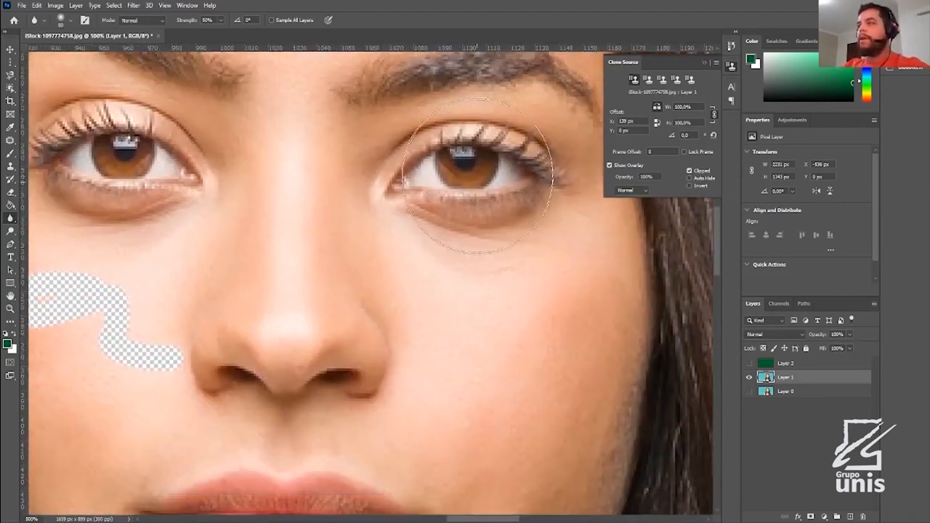
{"action": "mouse_move", "coordinate": [443, 188]}
{"action": "left_mouse_down"}
{"action": "mouse_move", "coordinate": [492, 178]}
{"action": "mouse_move", "coordinate": [506, 192]}
{"action": "mouse_move", "coordinate": [452, 191]}
{"action": "mouse_move", "coordinate": [464, 158]}
{"action": "mouse_move", "coordinate": [486, 155]}
{"action": "mouse_move", "coordinate": [500, 188]}
{"action": "mouse_move", "coordinate": [450, 185]}
{"action": "left_mouse_up"}
Step: Enlarge the Sharpen tool's brush and heavily sharpen the portrait's left-hand eye on Layer 1
{"action": "right_click", "coordinate": [10, 218]}
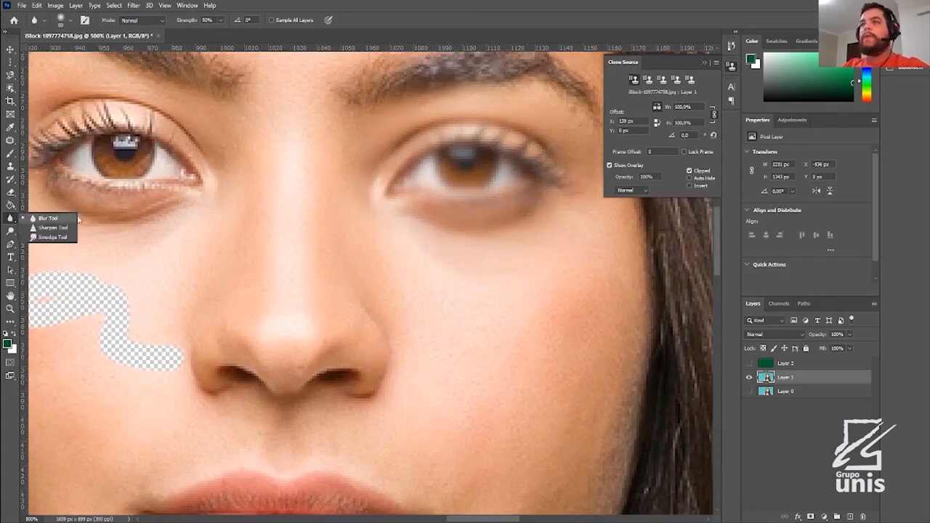
{"action": "left_click", "coordinate": [62, 228]}
{"action": "mouse_move", "coordinate": [333, 222]}
{"action": "left_mouse_down"}
{"action": "mouse_move", "coordinate": [536, 283]}
{"action": "mouse_move", "coordinate": [505, 294]}
{"action": "left_mouse_up"}
{"action": "right_click", "coordinate": [341, 243]}
{"action": "left_click", "coordinate": [424, 268]}
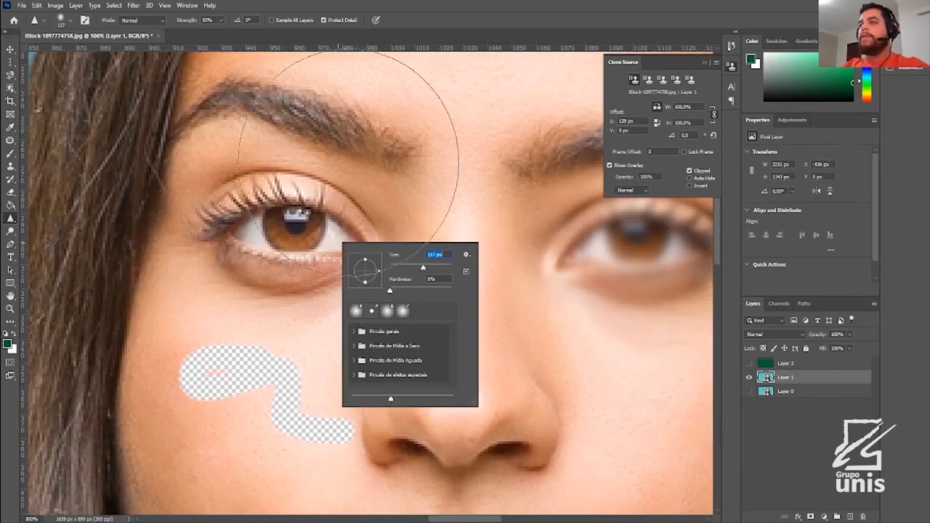
{"action": "key", "text": "Return"}
{"action": "mouse_move", "coordinate": [296, 247]}
{"action": "left_mouse_down"}
{"action": "mouse_move", "coordinate": [259, 242]}
{"action": "mouse_move", "coordinate": [289, 267]}
{"action": "mouse_move", "coordinate": [329, 250]}
{"action": "mouse_move", "coordinate": [303, 230]}
{"action": "mouse_move", "coordinate": [257, 231]}
{"action": "mouse_move", "coordinate": [262, 262]}
{"action": "mouse_move", "coordinate": [288, 255]}
{"action": "mouse_move", "coordinate": [270, 229]}
{"action": "mouse_move", "coordinate": [248, 235]}
{"action": "mouse_move", "coordinate": [264, 263]}
{"action": "mouse_move", "coordinate": [314, 260]}
{"action": "mouse_move", "coordinate": [293, 231]}
{"action": "mouse_move", "coordinate": [237, 226]}
{"action": "mouse_move", "coordinate": [277, 257]}
{"action": "mouse_move", "coordinate": [291, 249]}
{"action": "mouse_move", "coordinate": [279, 233]}
{"action": "mouse_move", "coordinate": [240, 233]}
{"action": "mouse_move", "coordinate": [289, 235]}
{"action": "left_mouse_up"}
{"action": "key", "text": "ctrl+minus"}
{"action": "key", "text": "ctrl+minus"}
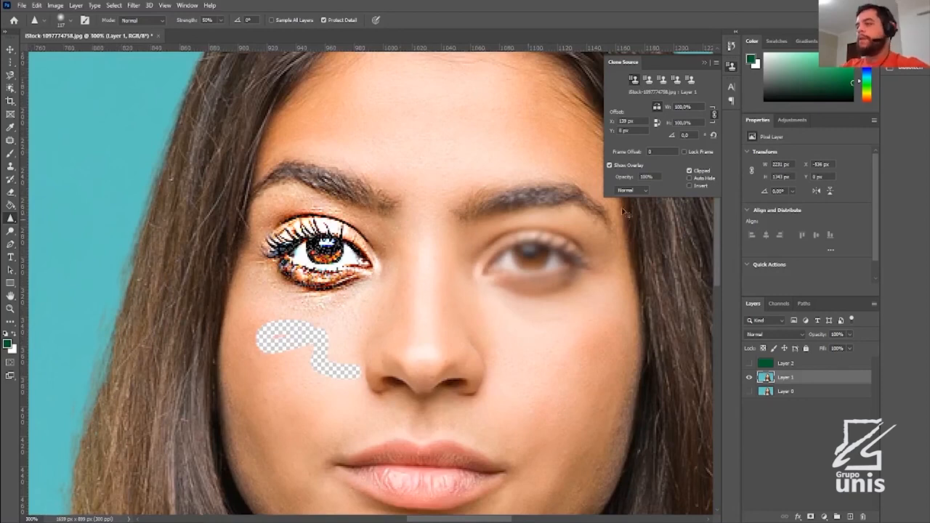
Step: Restore an earlier history state from before the blur and sharpen strokes and the erased cheek area
{"action": "left_click", "coordinate": [735, 43]}
{"action": "scroll", "coordinate": [662, 100], "scroll_direction": "up", "scroll_amount": 4}
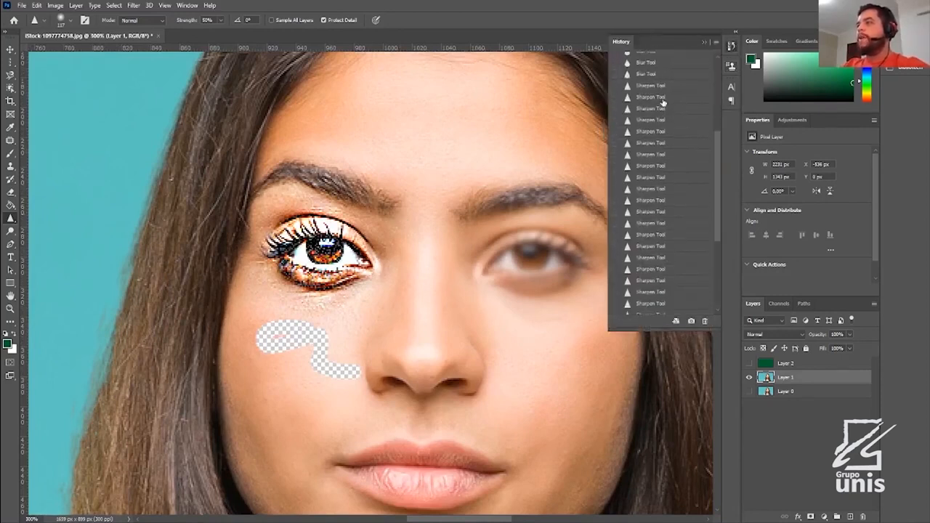
{"action": "left_click", "coordinate": [652, 96]}
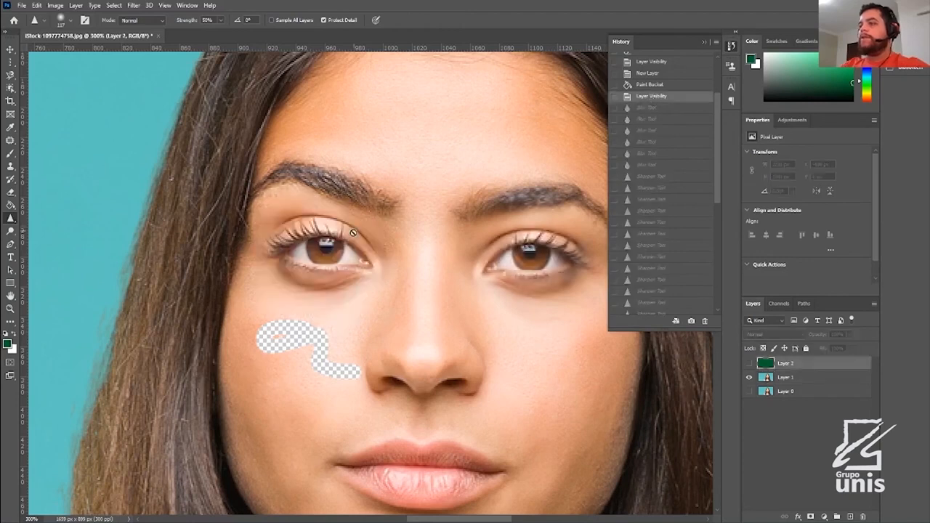
{"action": "left_click", "coordinate": [676, 86]}
{"action": "scroll", "coordinate": [676, 85], "scroll_direction": "up", "scroll_amount": 4}
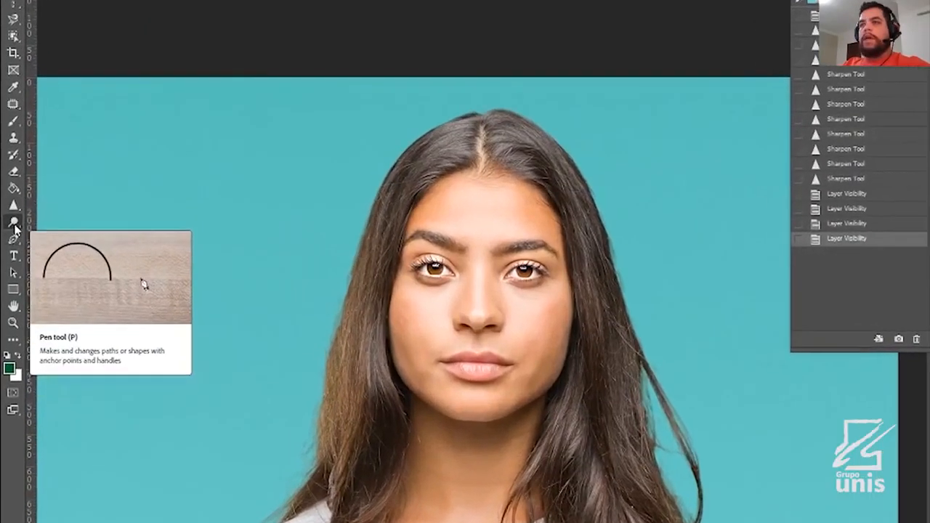
Step: Lighten both cheeks on Layer 1 with the Dodge tool in the Midtones range, toggling the strokes to compare
{"action": "right_click", "coordinate": [11, 231]}
{"action": "left_click", "coordinate": [42, 231]}
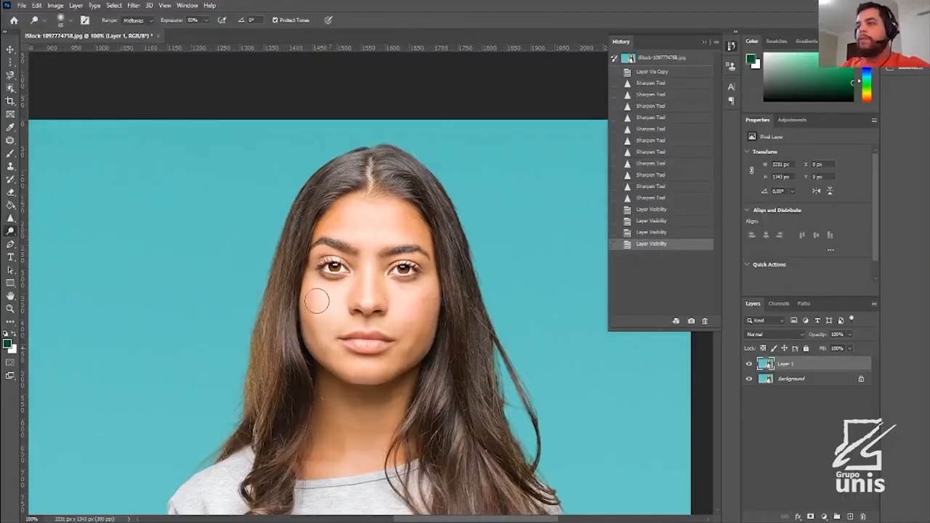
{"action": "left_click", "coordinate": [316, 306]}
{"action": "left_click", "coordinate": [405, 306]}
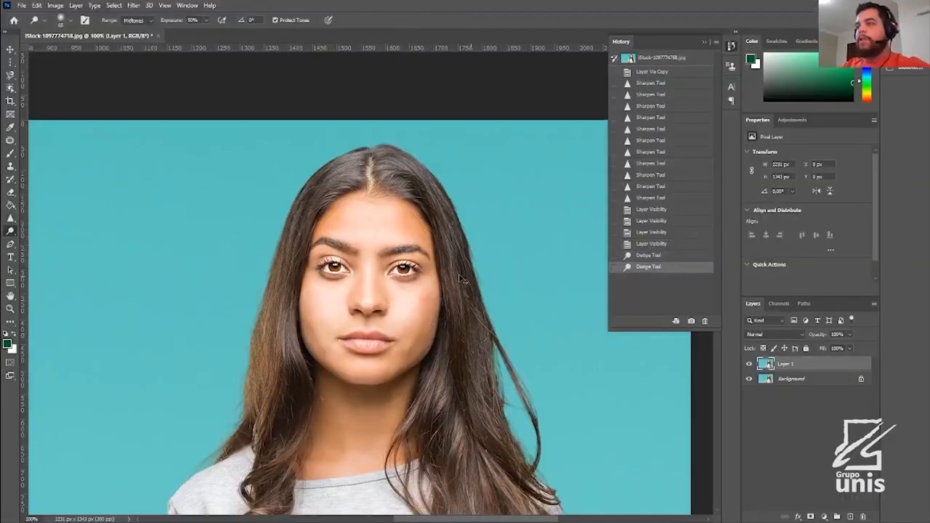
{"action": "key", "text": "ctrl+z"}
{"action": "key", "text": "ctrl+z"}
{"action": "key", "text": "ctrl+shift+z"}
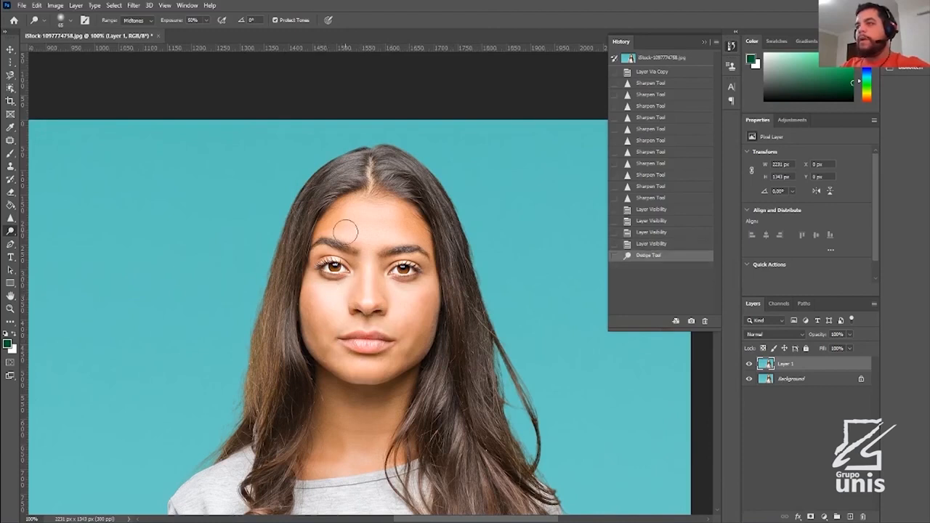
{"action": "key", "text": "ctrl+shift+z"}
{"action": "left_click", "coordinate": [396, 316]}
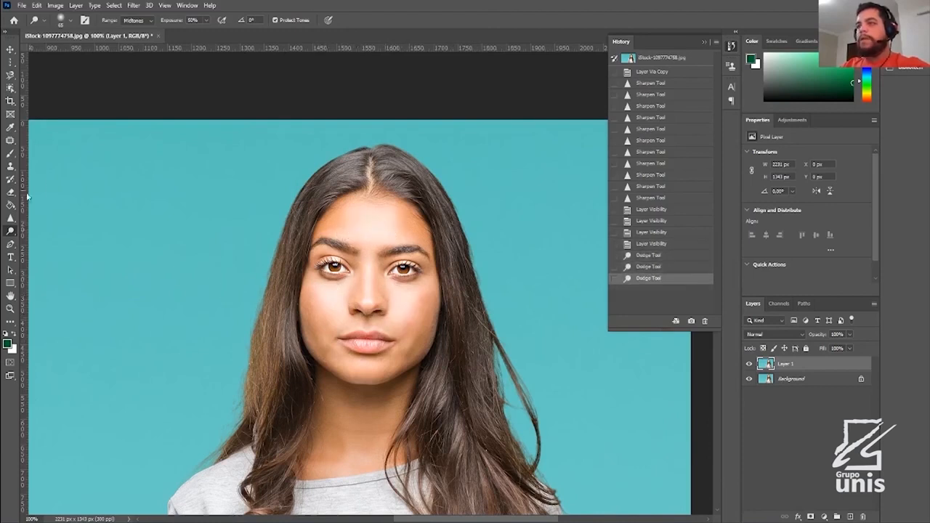
Step: Darken both cheeks and the jawline on Layer 1 with repeated Burn tool strokes in the Midtones range
{"action": "right_click", "coordinate": [9, 233]}
{"action": "left_click", "coordinate": [48, 242]}
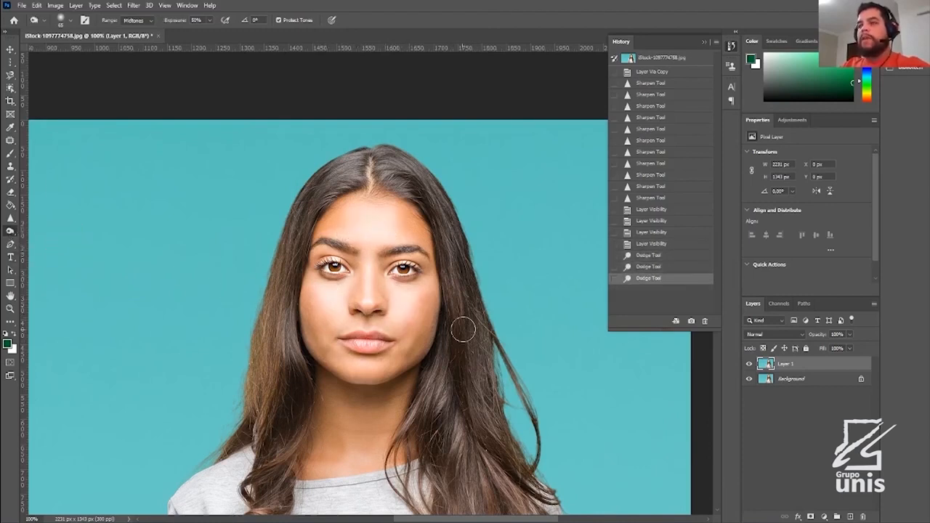
{"action": "left_click", "coordinate": [401, 365]}
{"action": "mouse_move", "coordinate": [305, 327]}
{"action": "left_mouse_down"}
{"action": "mouse_move", "coordinate": [318, 356]}
{"action": "mouse_move", "coordinate": [312, 324]}
{"action": "left_mouse_up"}
{"action": "mouse_move", "coordinate": [314, 331]}
{"action": "left_mouse_down"}
{"action": "mouse_move", "coordinate": [335, 370]}
{"action": "mouse_move", "coordinate": [312, 342]}
{"action": "left_mouse_up"}
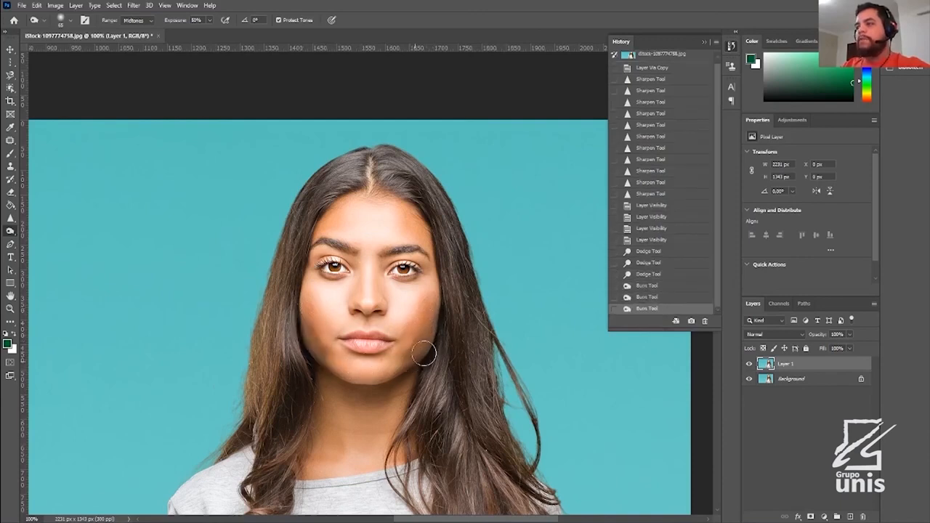
{"action": "left_click_drag", "start_coordinate": [426, 353], "coordinate": [430, 330]}
{"action": "left_click_drag", "start_coordinate": [429, 333], "coordinate": [420, 356]}
{"action": "left_click_drag", "start_coordinate": [301, 338], "coordinate": [313, 320]}
{"action": "left_click_drag", "start_coordinate": [311, 323], "coordinate": [309, 356]}
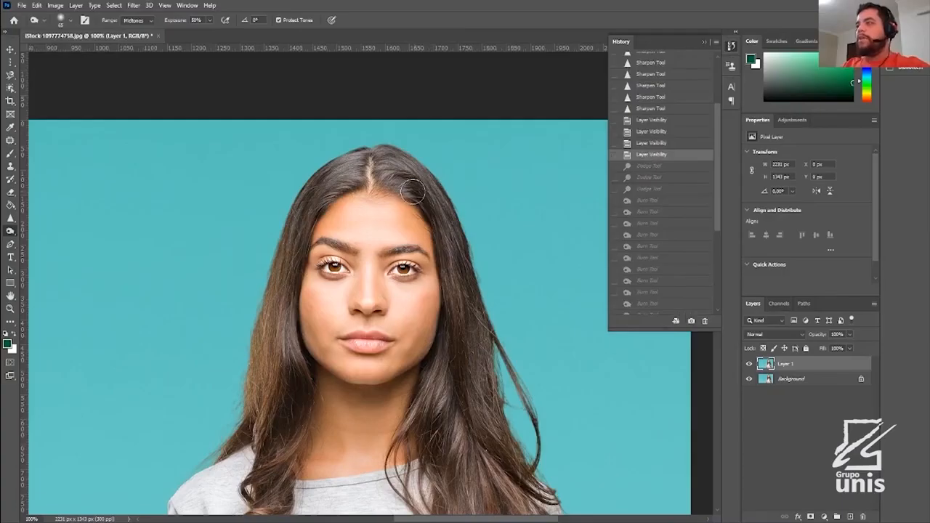
Step: Burn the jawline, cheek edges and both sides of the forehead to contour the face on Layer 1
{"action": "mouse_move", "coordinate": [432, 289]}
{"action": "left_mouse_down"}
{"action": "mouse_move", "coordinate": [422, 345]}
{"action": "mouse_move", "coordinate": [374, 366]}
{"action": "left_mouse_up"}
{"action": "left_click_drag", "start_coordinate": [315, 346], "coordinate": [336, 372]}
{"action": "left_click_drag", "start_coordinate": [303, 305], "coordinate": [312, 334]}
{"action": "left_click_drag", "start_coordinate": [337, 219], "coordinate": [341, 205]}
{"action": "left_click_drag", "start_coordinate": [405, 192], "coordinate": [423, 243]}
Step: Draw a closed curved path with the Pen tool across the teal background and the hair beside the face
{"action": "left_click", "coordinate": [10, 245]}
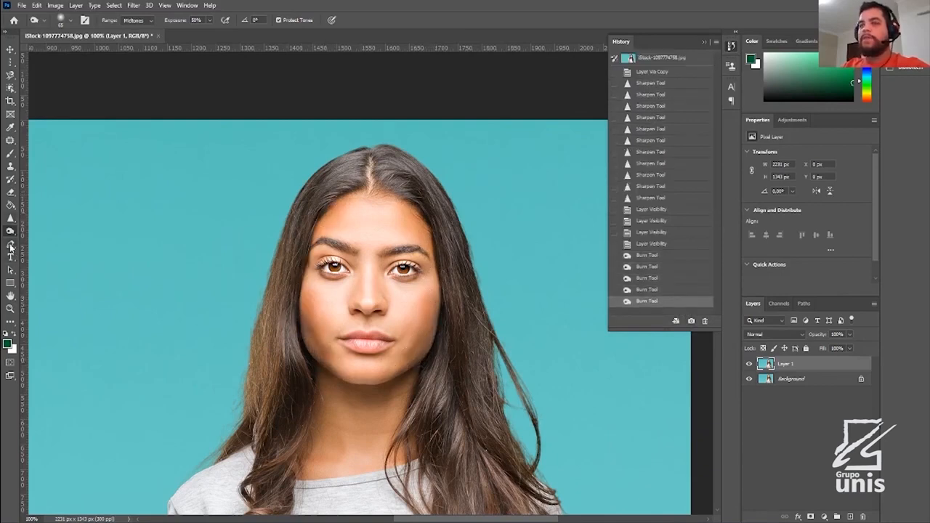
{"action": "left_click", "coordinate": [191, 198]}
{"action": "mouse_move", "coordinate": [156, 240]}
{"action": "left_mouse_down"}
{"action": "mouse_move", "coordinate": [156, 265]}
{"action": "mouse_move", "coordinate": [234, 331]}
{"action": "mouse_move", "coordinate": [284, 318]}
{"action": "left_mouse_up"}
{"action": "left_click_drag", "start_coordinate": [307, 265], "coordinate": [309, 226]}
{"action": "left_click_drag", "start_coordinate": [298, 199], "coordinate": [227, 184]}
{"action": "left_click", "coordinate": [216, 176]}
{"action": "left_click", "coordinate": [193, 200]}
Step: Try converting the closed path into a selection with 0 px feather and into a green shape, undoing each conversion
{"action": "left_click", "coordinate": [122, 20]}
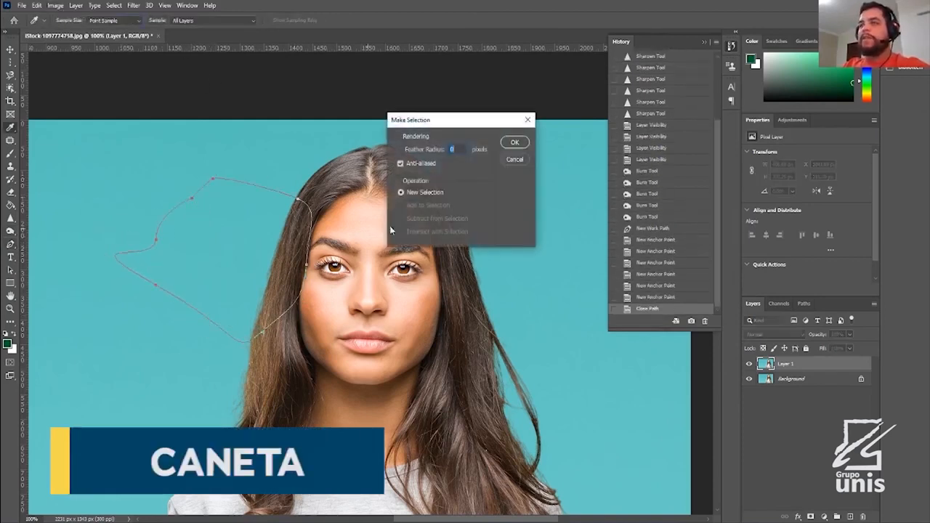
{"action": "left_click", "coordinate": [515, 143]}
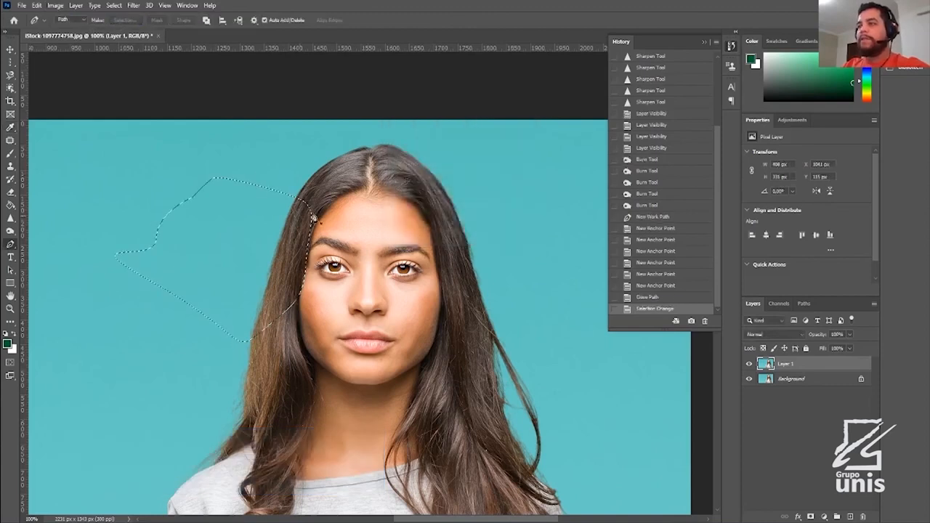
{"action": "key", "text": "ctrl+z"}
{"action": "left_click", "coordinate": [186, 21]}
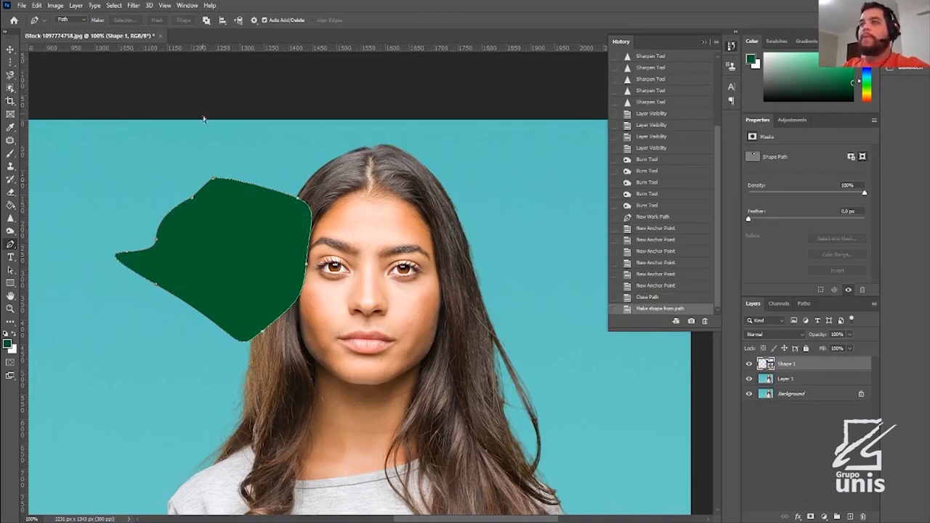
{"action": "key", "text": "ctrl+z"}
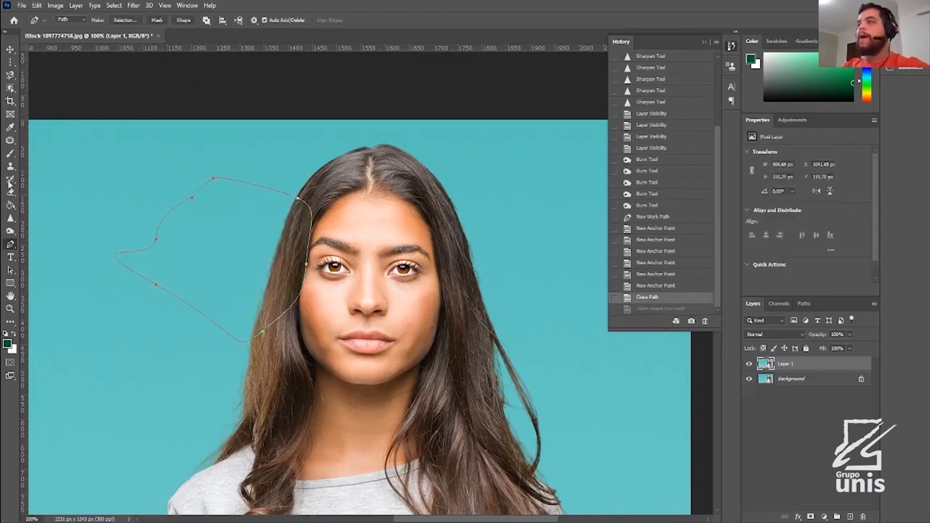
{"action": "key", "text": "ctrl+z"}
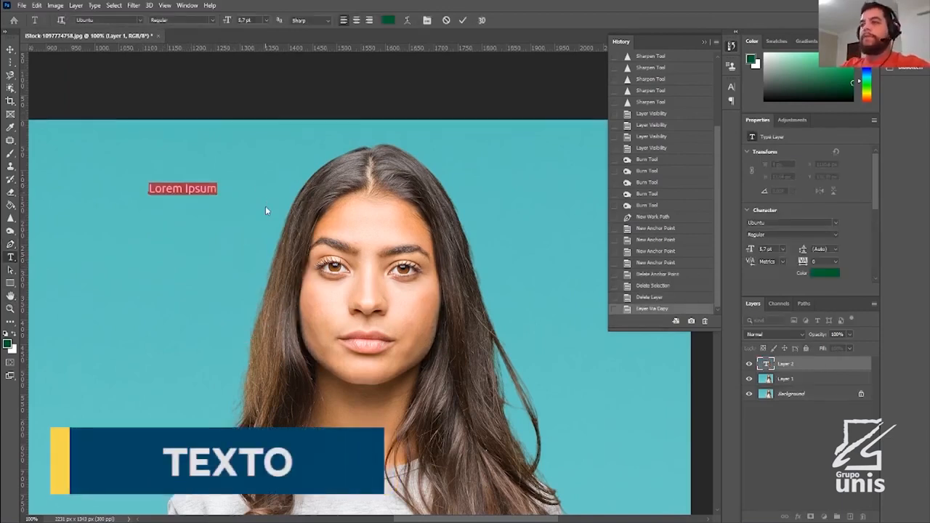
{"action": "type", "text": "ouhasuhuihsuashuashasuauis"}
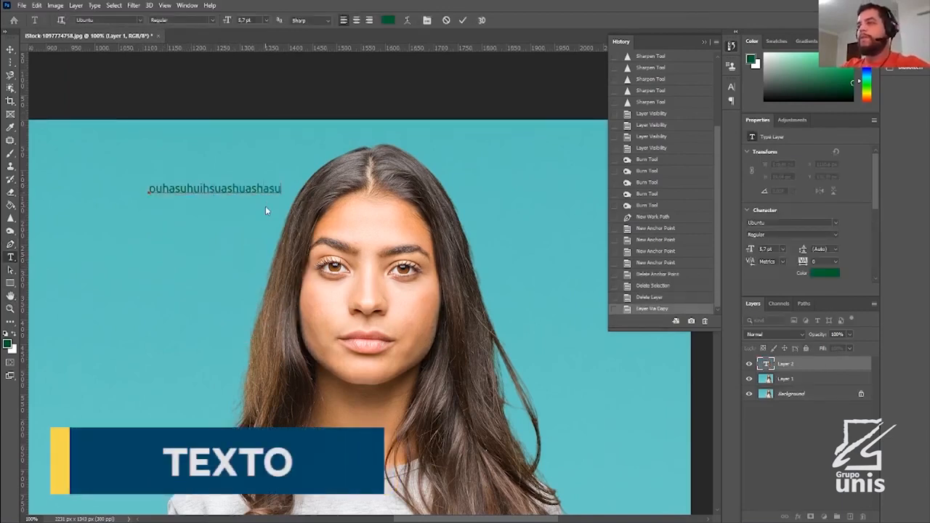
{"action": "key", "text": "ctrl+a"}
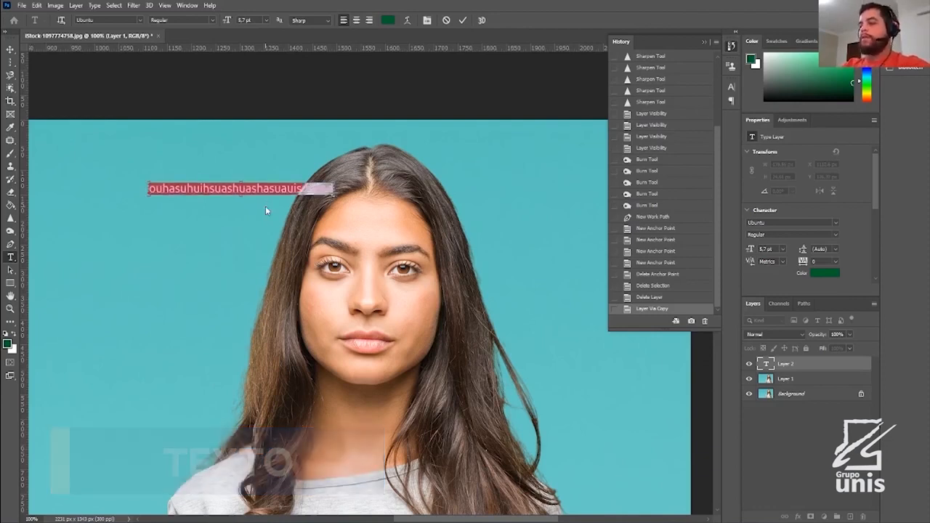
{"action": "key", "text": "BackSpace"}
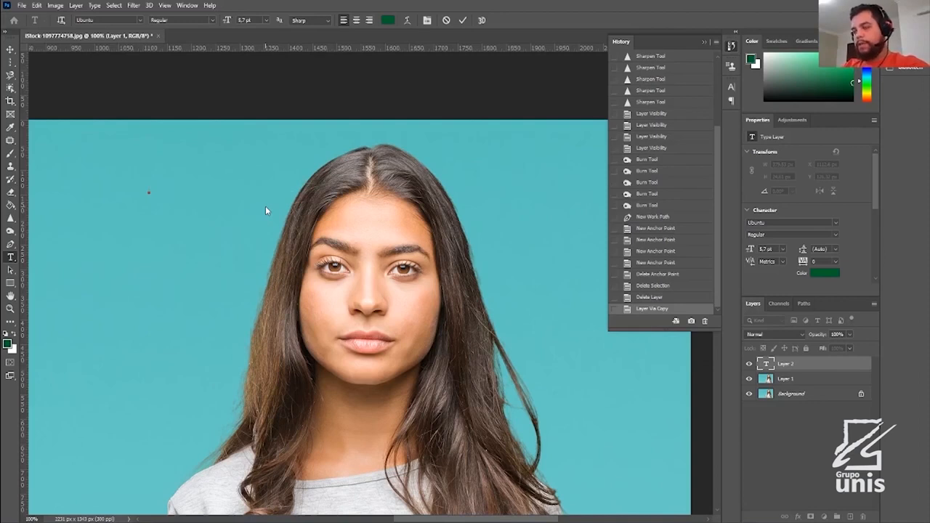
Step: Enter "Photoshop" as the text of the new type layer on the teal background beside the hair
{"action": "type", "text": "Phot"}
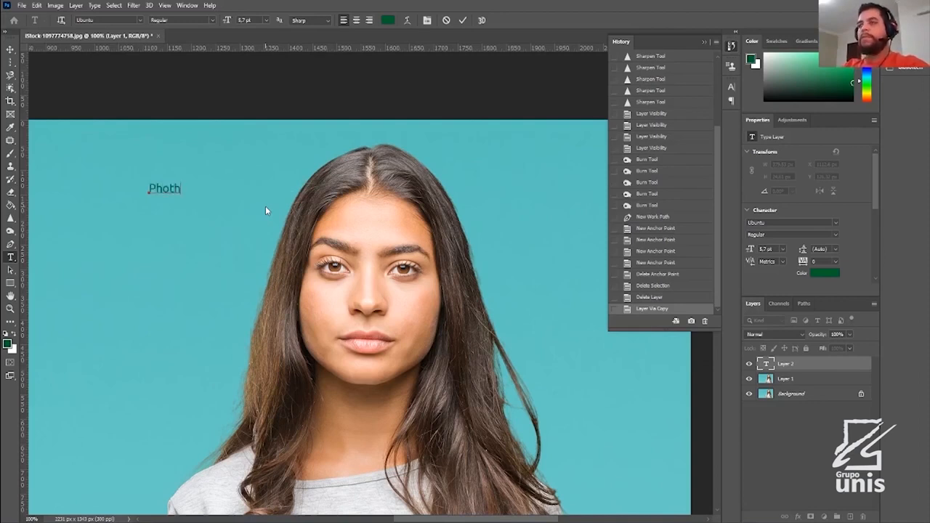
{"action": "type", "text": "oshop"}
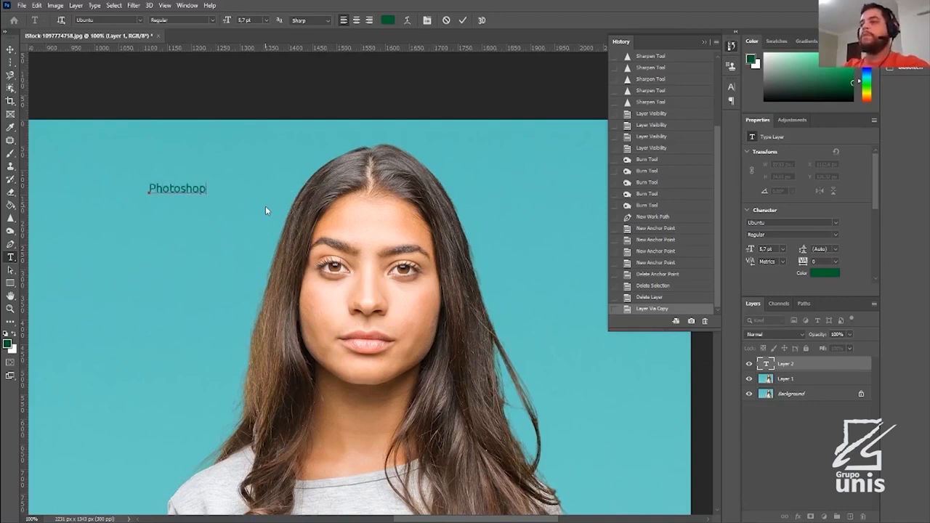
{"action": "left_click", "coordinate": [10, 49]}
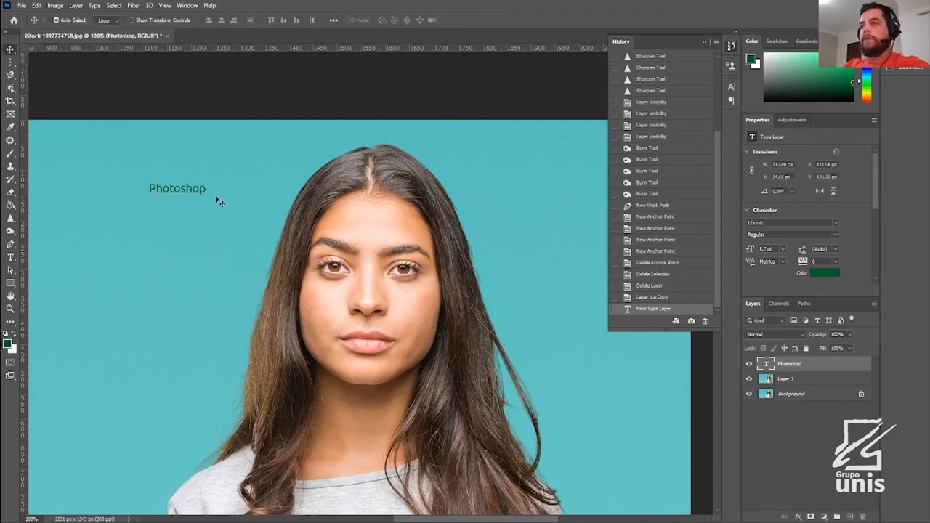
Step: Scale the Photoshop text up to about 26 pt and move it onto the teal area beside the top of the head
{"action": "key", "text": "ctrl+t"}
{"action": "left_click_drag", "start_coordinate": [216, 201], "coordinate": [409, 297]}
{"action": "left_click_drag", "start_coordinate": [339, 233], "coordinate": [237, 190]}
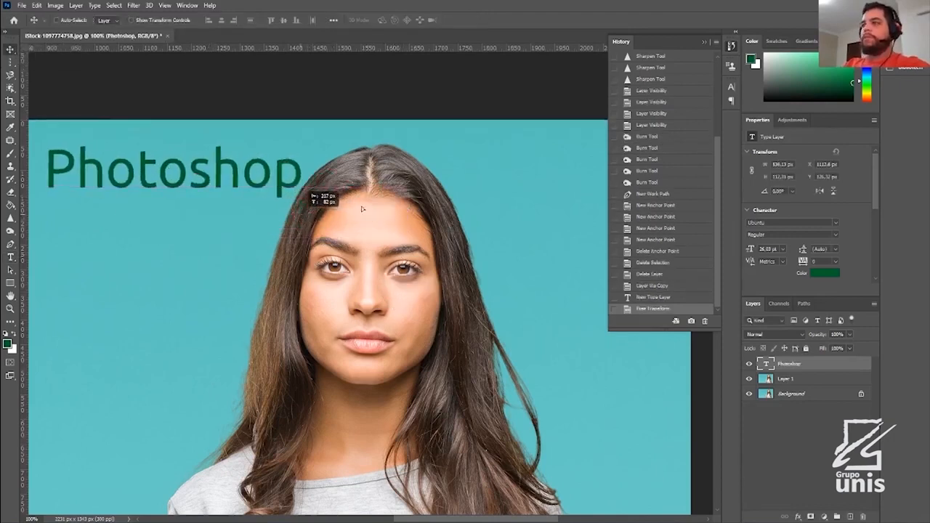
{"action": "left_click", "coordinate": [10, 257]}
{"action": "left_click", "coordinate": [11, 270]}
{"action": "left_click", "coordinate": [62, 269]}
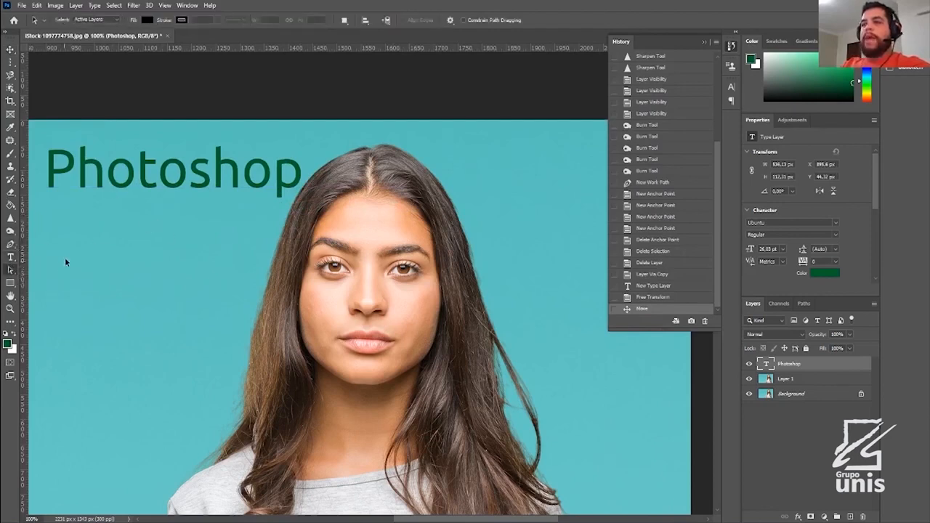
Step: Draw a closed curved path about 305 × 219 px with the Pen tool on the teal background below the Photoshop text
{"action": "left_click", "coordinate": [11, 244]}
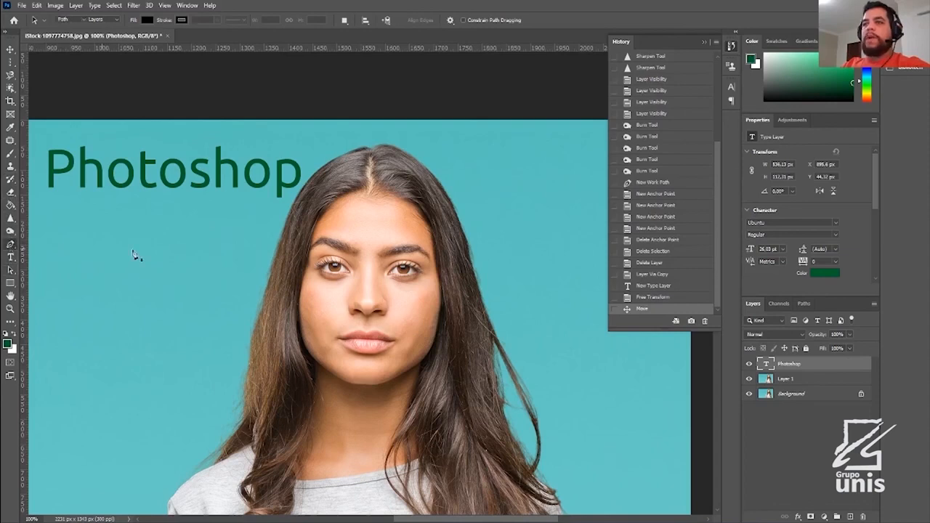
{"action": "left_click", "coordinate": [149, 247]}
{"action": "left_click_drag", "start_coordinate": [103, 266], "coordinate": [98, 288]}
{"action": "left_click_drag", "start_coordinate": [112, 307], "coordinate": [229, 327]}
{"action": "left_click_drag", "start_coordinate": [229, 326], "coordinate": [223, 265]}
{"action": "left_click", "coordinate": [239, 287]}
{"action": "left_click_drag", "start_coordinate": [207, 255], "coordinate": [154, 245]}
{"action": "left_click", "coordinate": [151, 249]}
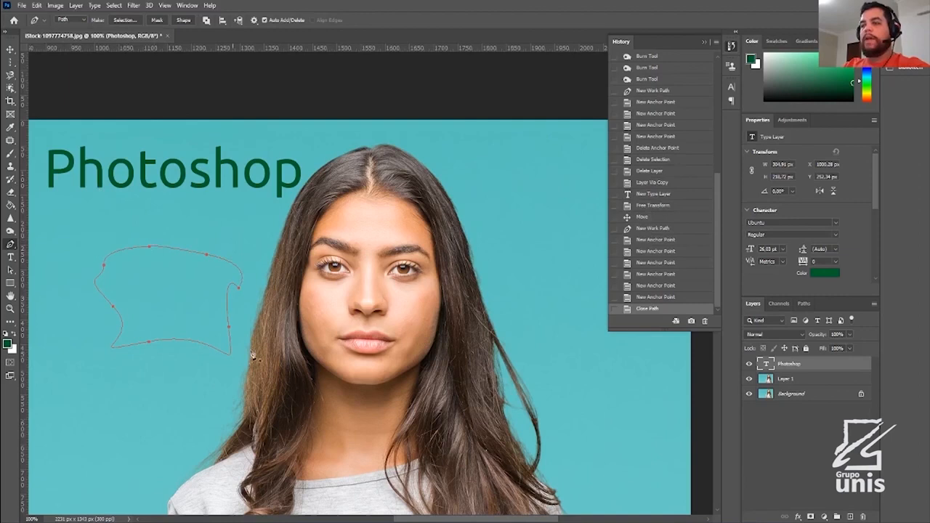
Step: Move the whole closed path up to just beneath the Photoshop text with the Path Selection tool
{"action": "left_click", "coordinate": [11, 269]}
{"action": "left_click_drag", "start_coordinate": [104, 267], "coordinate": [128, 215]}
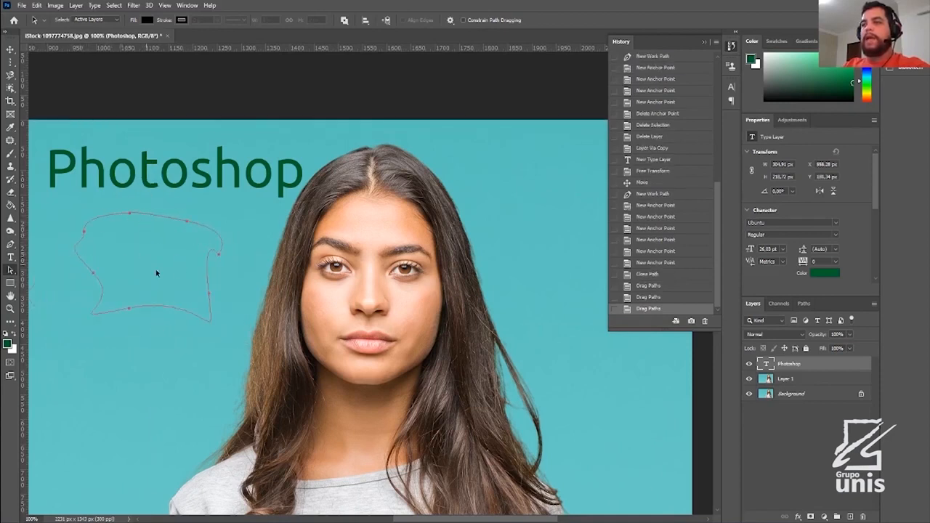
{"action": "left_click_drag", "start_coordinate": [11, 271], "coordinate": [11, 271]}
{"action": "left_click", "coordinate": [34, 278]}
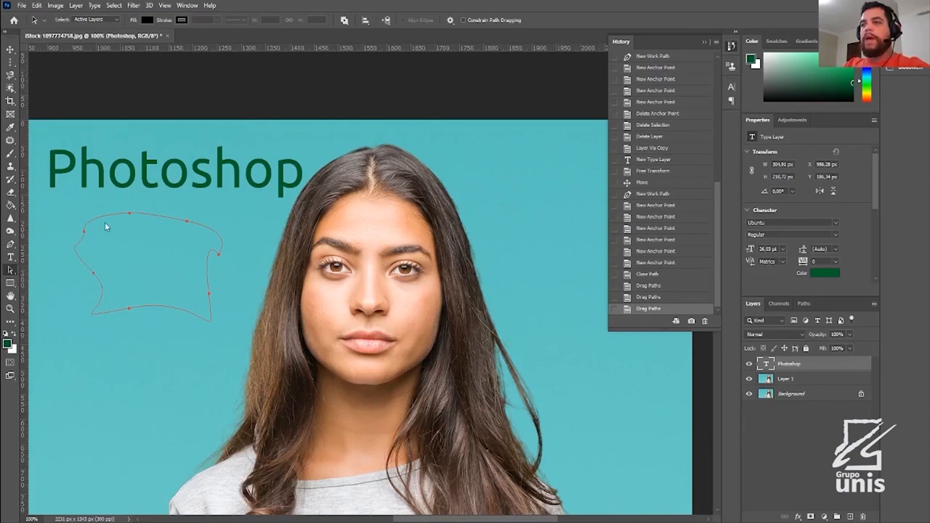
Step: Move the two upper anchor points and the middle anchor of the lower edge of the closed path inward
{"action": "left_click_drag", "start_coordinate": [129, 214], "coordinate": [151, 267]}
{"action": "left_click_drag", "start_coordinate": [188, 220], "coordinate": [162, 242]}
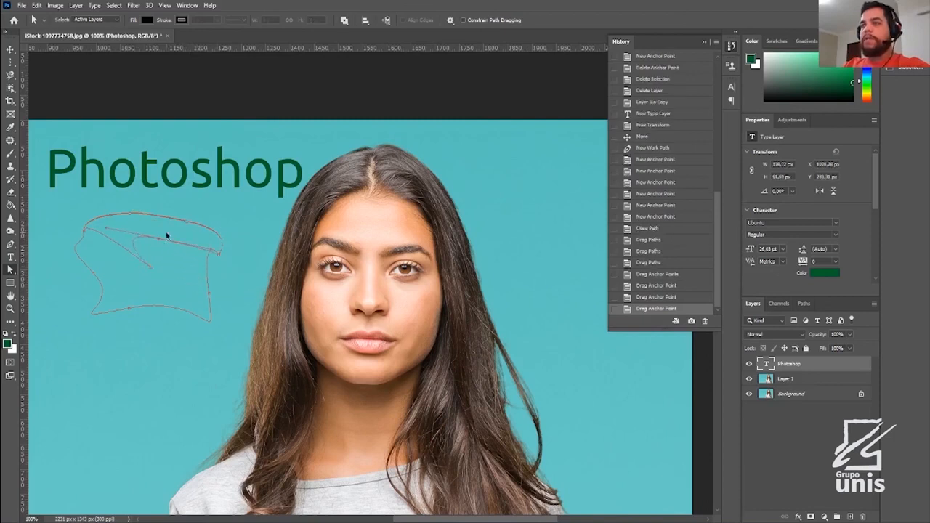
{"action": "key", "text": "ctrl+minus"}
{"action": "key", "text": "ctrl+plus"}
{"action": "key", "text": "ctrl+plus"}
{"action": "key", "text": "ctrl+plus"}
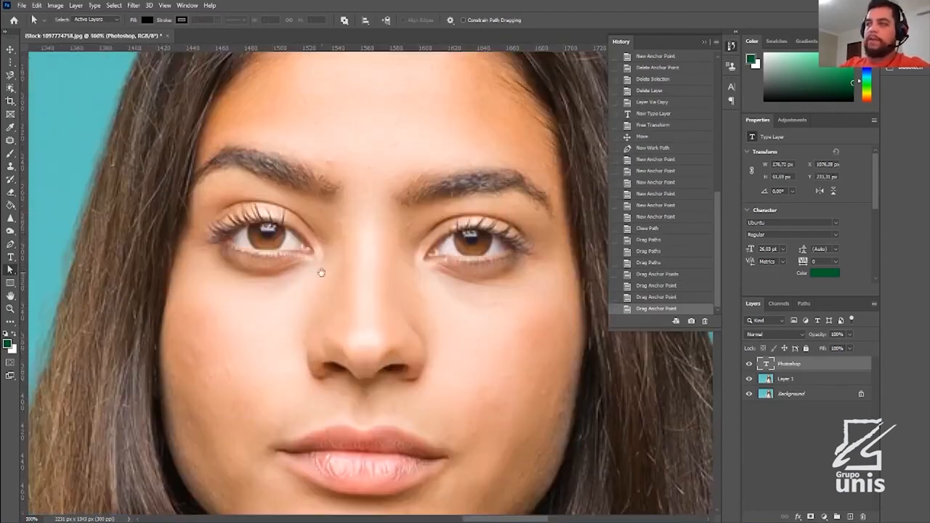
{"action": "left_click_drag", "start_coordinate": [322, 272], "coordinate": [706, 352]}
{"action": "left_click_drag", "start_coordinate": [236, 299], "coordinate": [610, 291]}
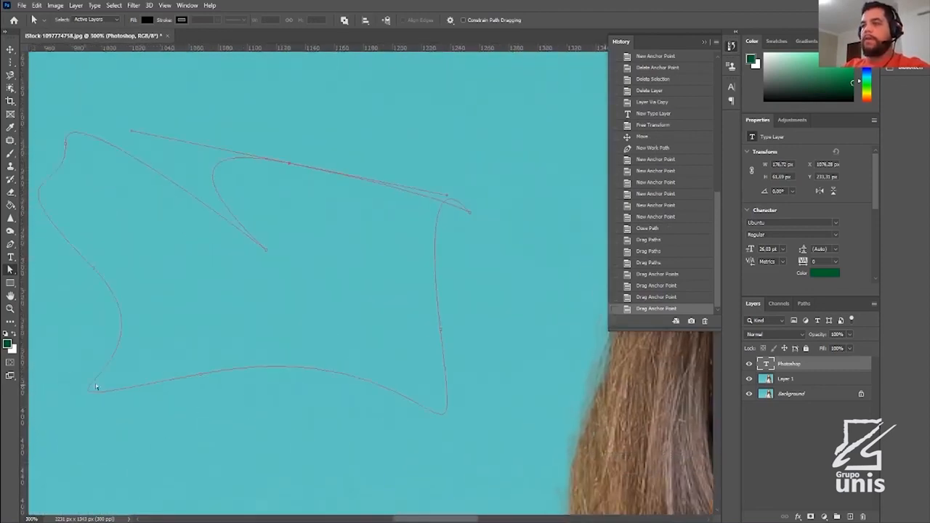
{"action": "left_click_drag", "start_coordinate": [201, 374], "coordinate": [257, 288]}
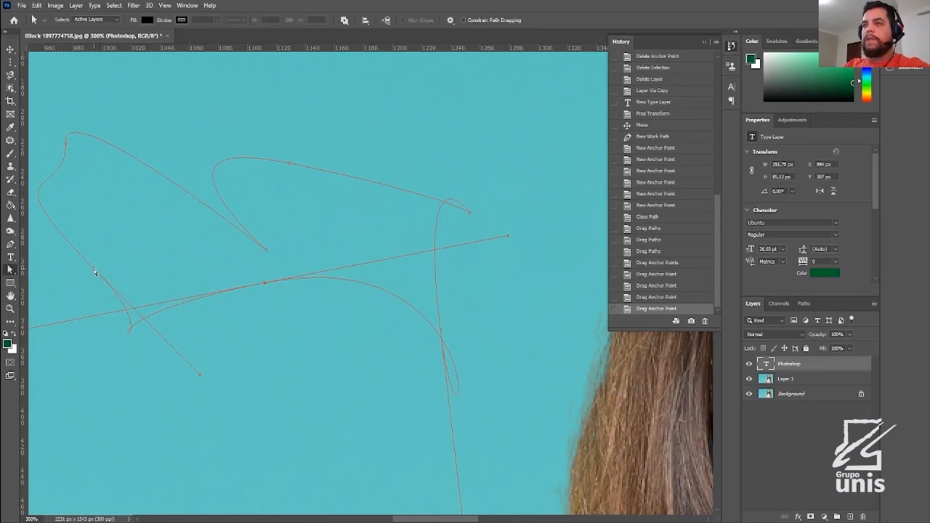
Step: Reposition the path's left-side and upper-right anchor points and adjust the control handles on its left side
{"action": "left_click_drag", "start_coordinate": [94, 269], "coordinate": [63, 369]}
{"action": "left_click_drag", "start_coordinate": [168, 478], "coordinate": [105, 364]}
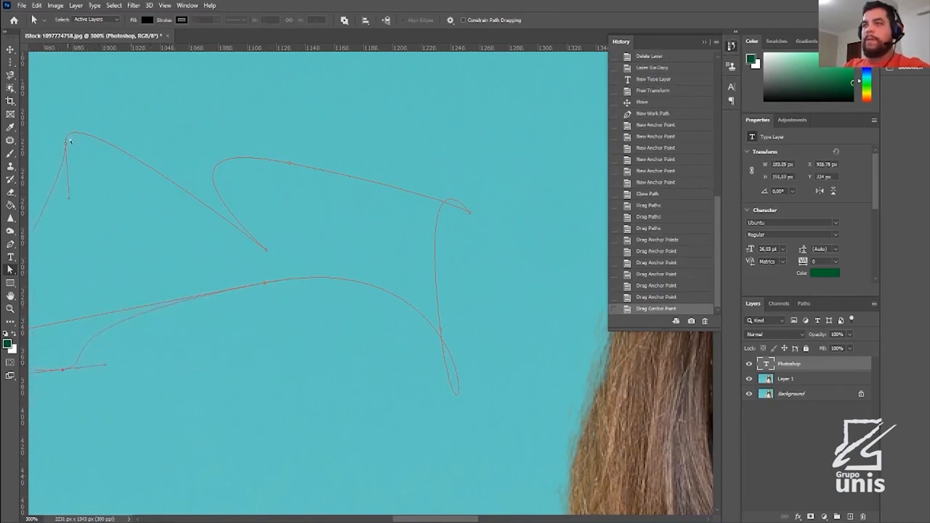
{"action": "left_click_drag", "start_coordinate": [66, 149], "coordinate": [148, 218]}
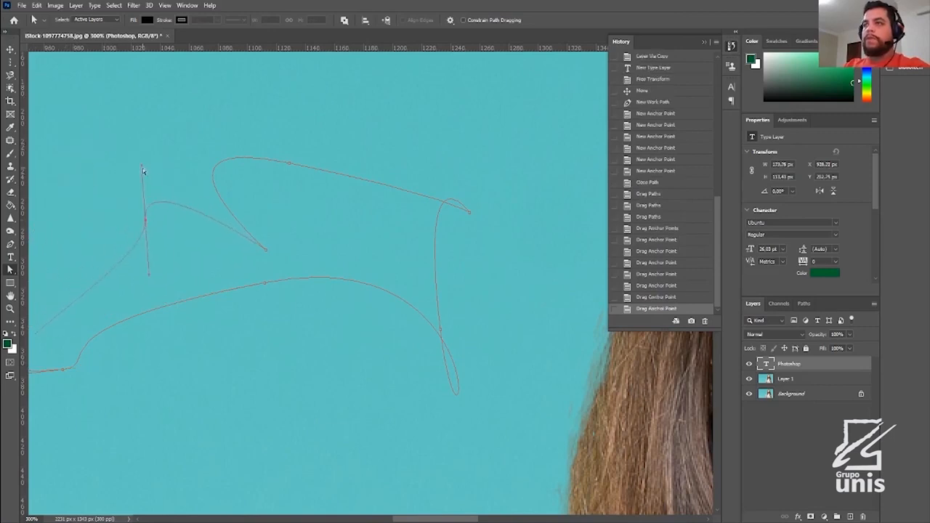
{"action": "left_click_drag", "start_coordinate": [142, 166], "coordinate": [104, 216]}
{"action": "left_click_drag", "start_coordinate": [470, 212], "coordinate": [385, 246]}
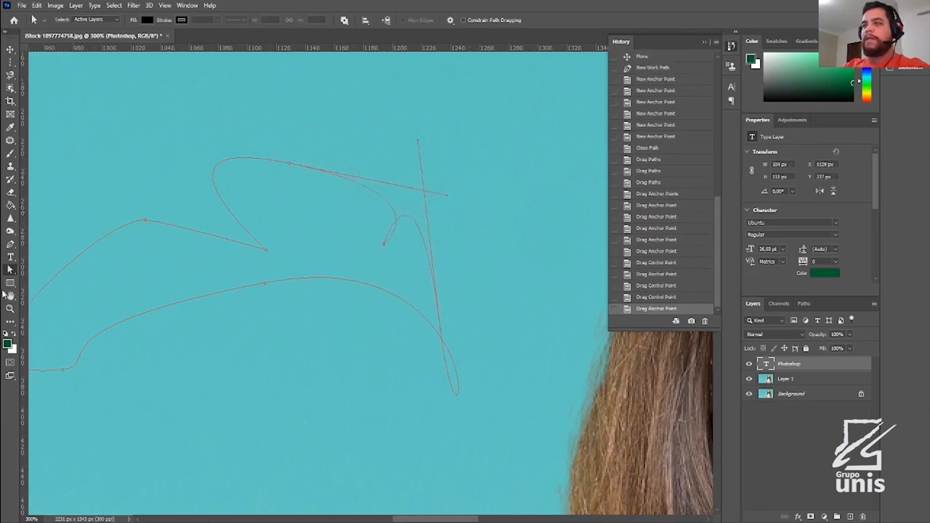
Step: Choose the Custom Shape tool and look over the available shape groups
{"action": "left_click", "coordinate": [11, 283]}
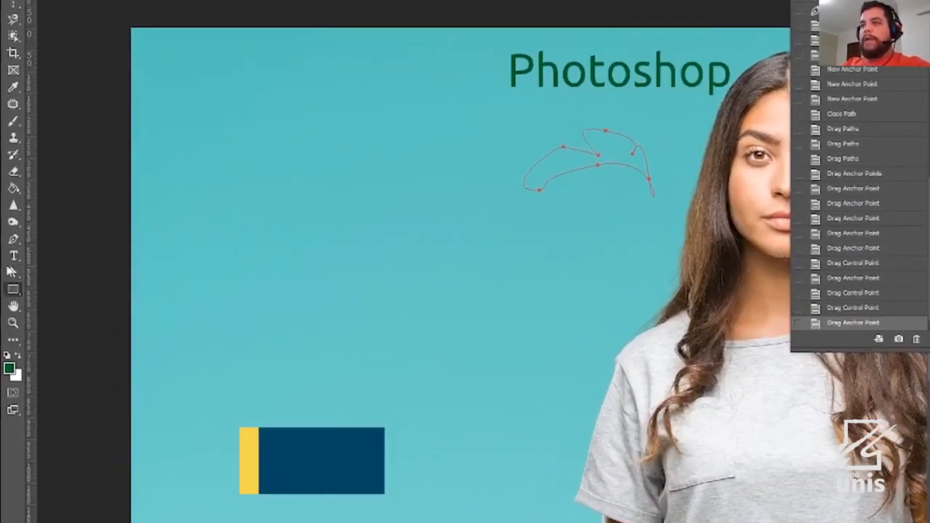
{"action": "right_click", "coordinate": [12, 291]}
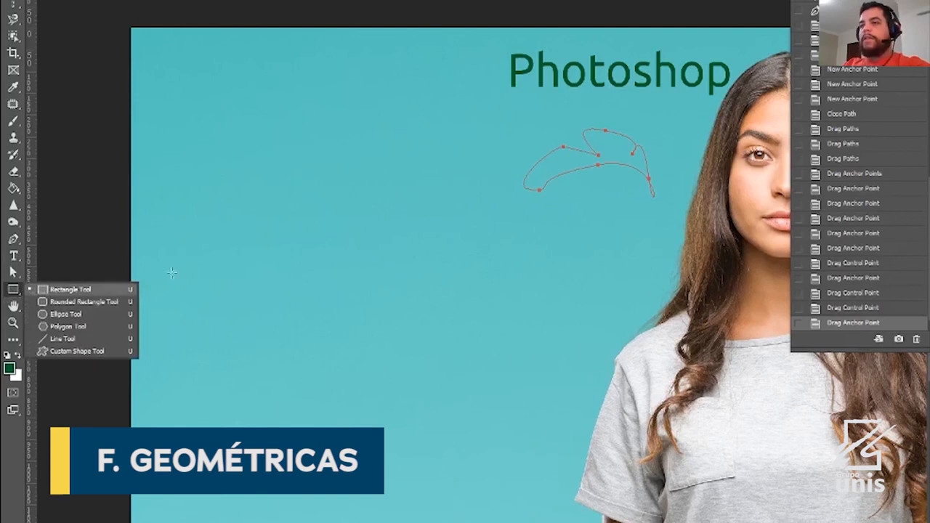
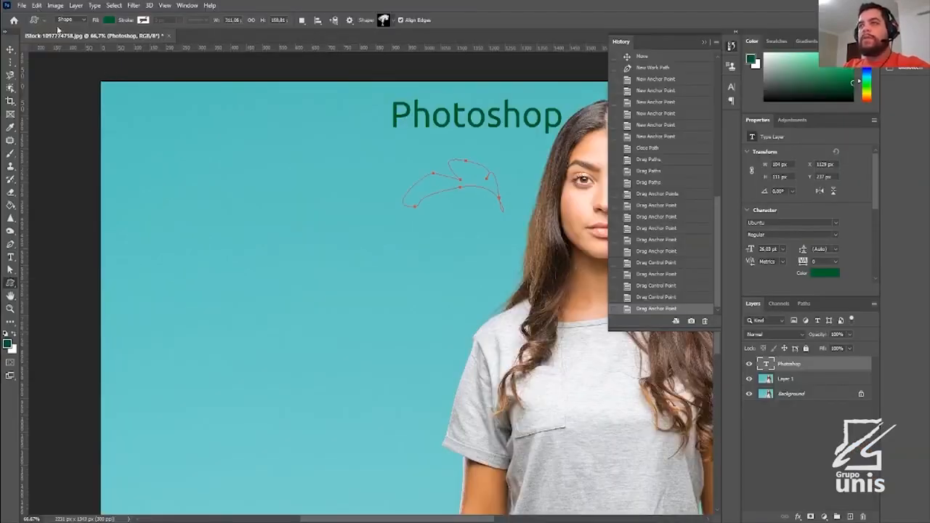
{"action": "left_click", "coordinate": [43, 22]}
{"action": "left_click", "coordinate": [42, 22]}
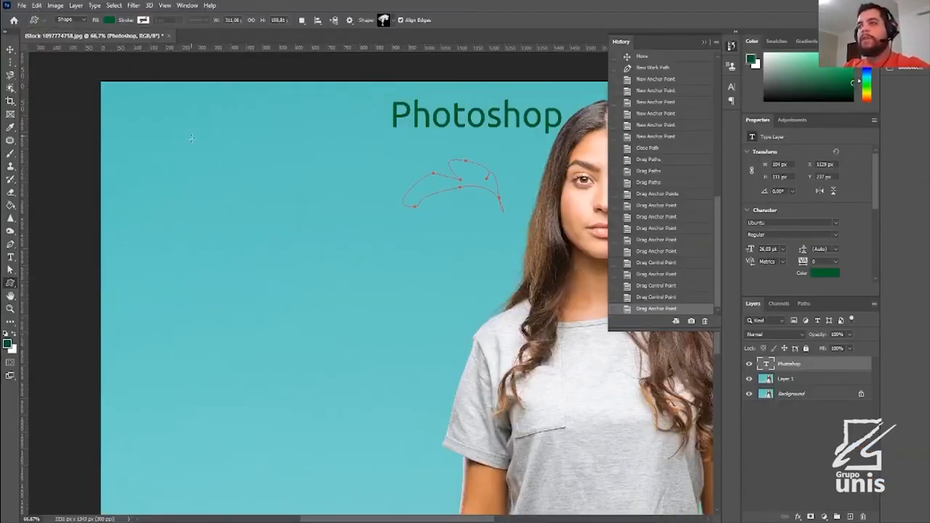
{"action": "left_click", "coordinate": [391, 22]}
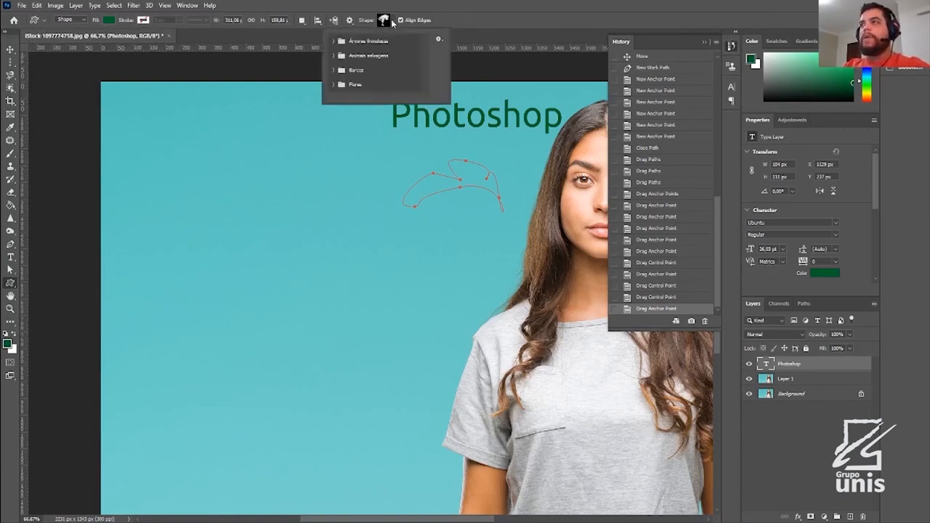
{"action": "left_click", "coordinate": [124, 109]}
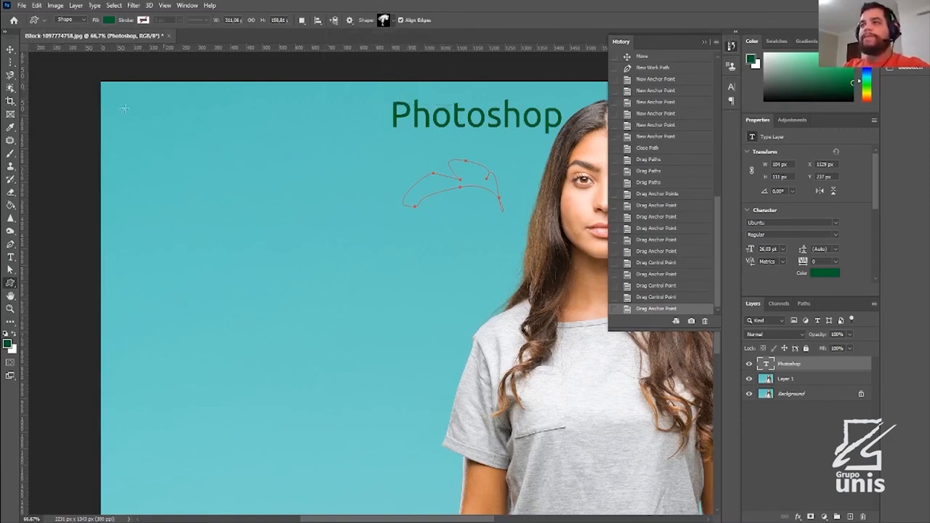
Step: Draw a dark green rectangle about 521 × 437 px with the Rectangle tool on the teal background beside the woman
{"action": "right_click", "coordinate": [9, 285]}
{"action": "left_click", "coordinate": [55, 283]}
{"action": "left_click_drag", "start_coordinate": [194, 231], "coordinate": [364, 376]}
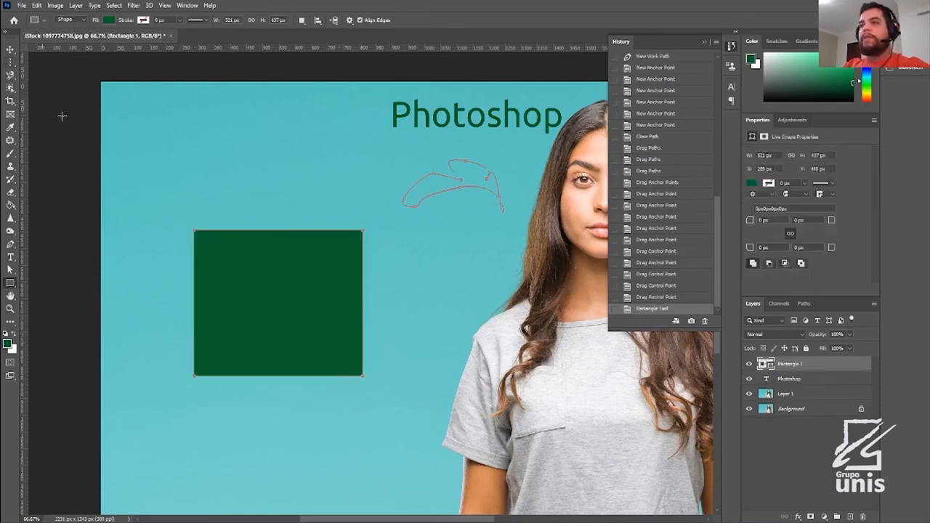
Step: Convert the green rectangle to a regular path and move its upper-left corner inward and its upper-right corner down
{"action": "left_click", "coordinate": [11, 271]}
{"action": "left_click", "coordinate": [194, 232]}
{"action": "left_click_drag", "start_coordinate": [194, 233], "coordinate": [239, 285]}
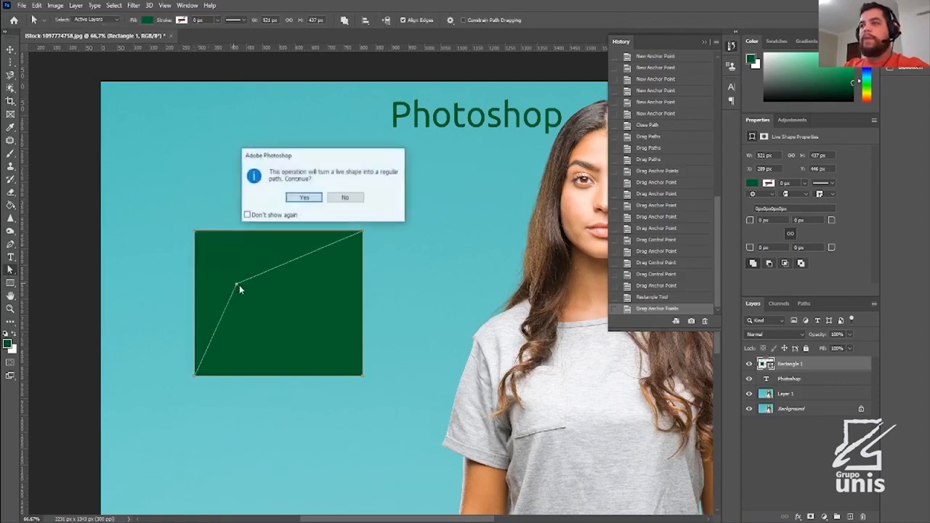
{"action": "left_click", "coordinate": [305, 198]}
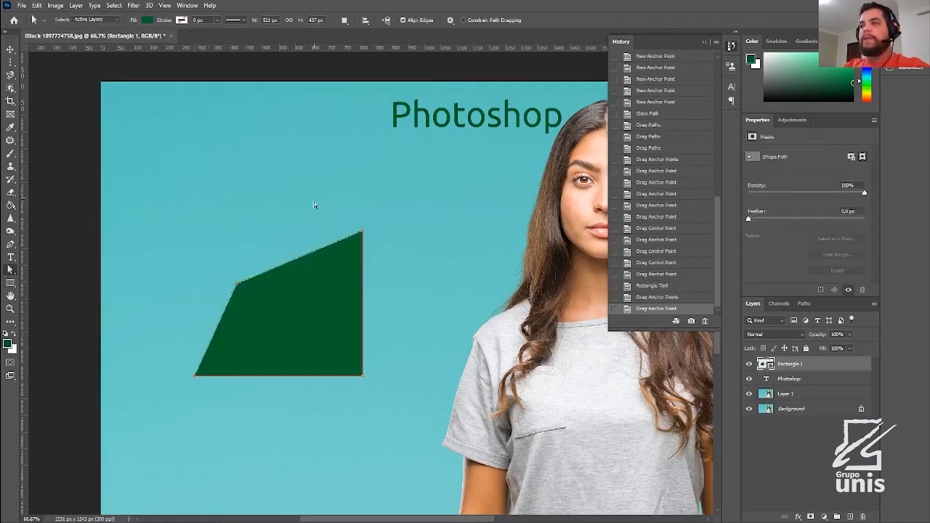
{"action": "left_click", "coordinate": [361, 230]}
{"action": "left_click_drag", "start_coordinate": [362, 233], "coordinate": [381, 309]}
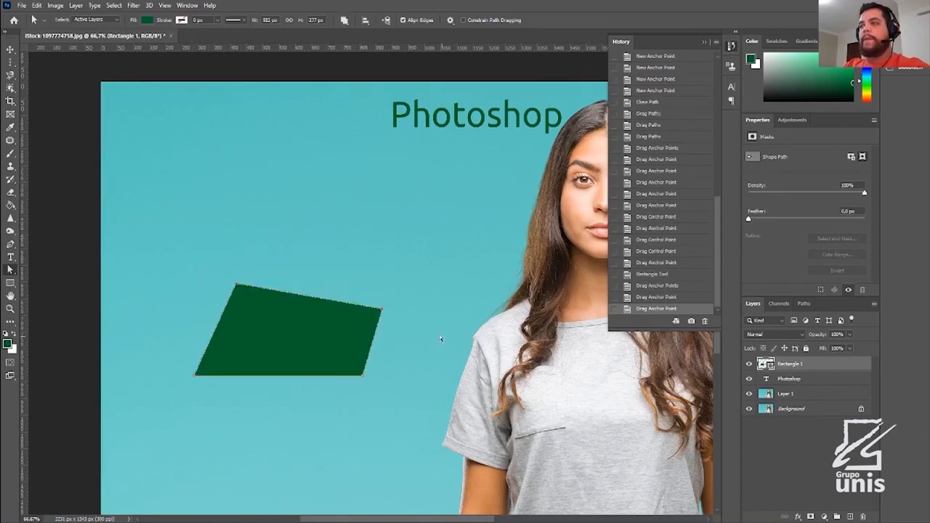
Step: Pan around the canvas with the Hand tool and with the Move tool active, from the green shape back to the portrait
{"action": "key", "text": "space"}
{"action": "left_click_drag", "start_coordinate": [404, 223], "coordinate": [409, 170]}
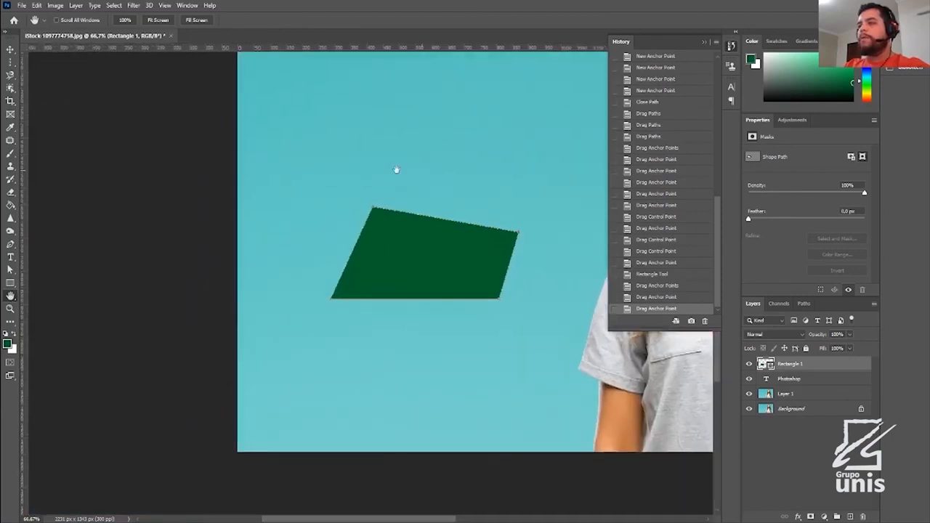
{"action": "left_click", "coordinate": [10, 50]}
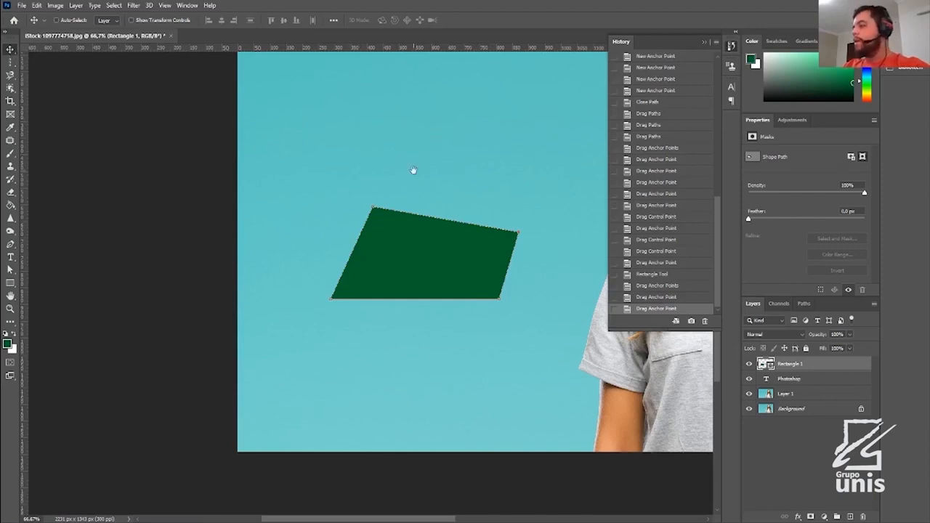
{"action": "left_click_drag", "start_coordinate": [454, 184], "coordinate": [551, 299]}
{"action": "left_click_drag", "start_coordinate": [179, 200], "coordinate": [384, 264]}
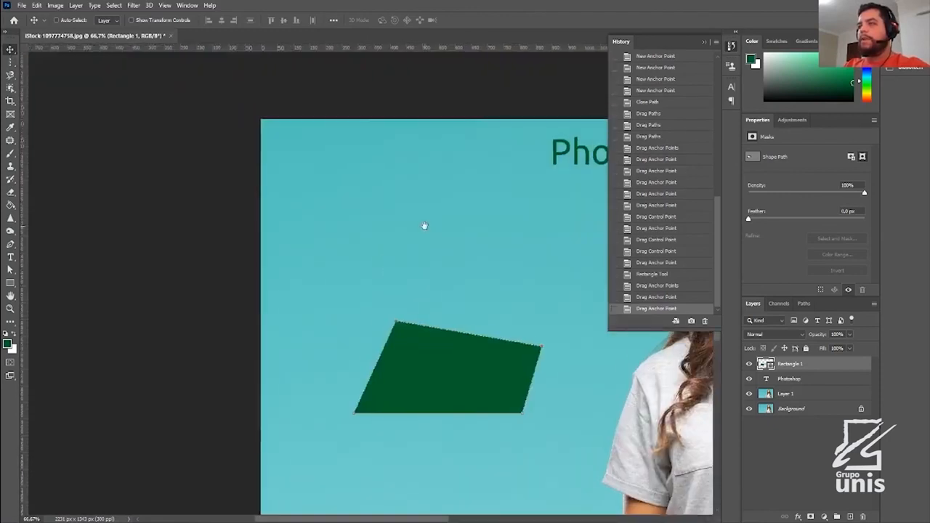
{"action": "left_click_drag", "start_coordinate": [424, 224], "coordinate": [143, 215]}
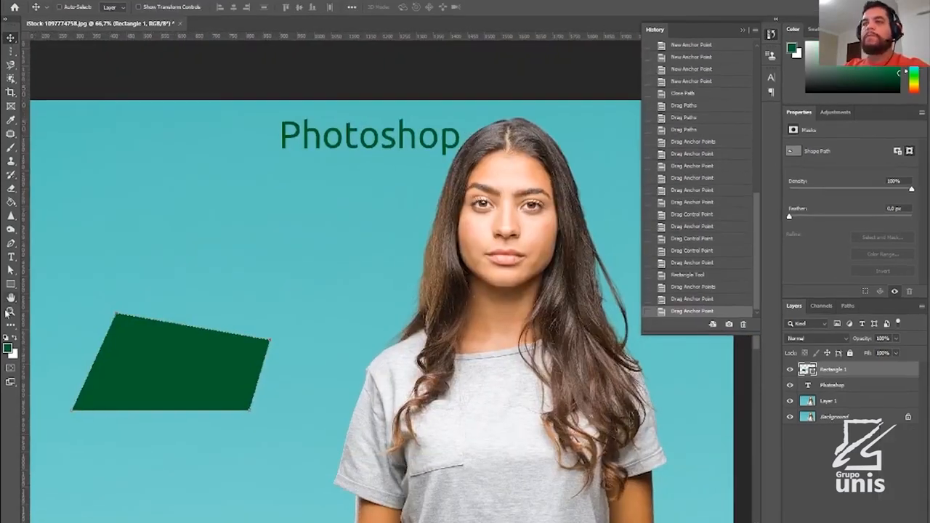
Step: Zoom in closely on the woman's eye with the Zoom tool
{"action": "left_click", "coordinate": [10, 309]}
{"action": "left_click_drag", "start_coordinate": [236, 288], "coordinate": [250, 274]}
{"action": "left_click_drag", "start_coordinate": [325, 277], "coordinate": [620, 216]}
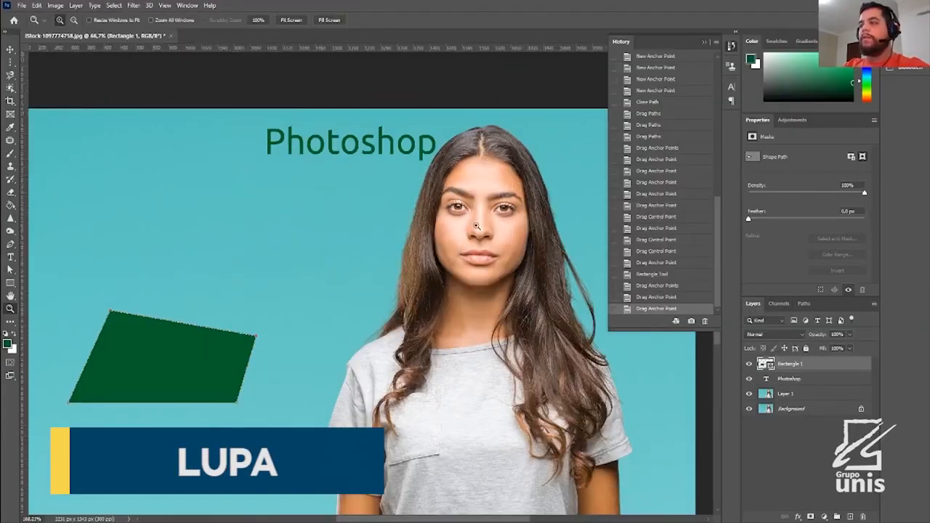
{"action": "left_click_drag", "start_coordinate": [521, 200], "coordinate": [623, 265]}
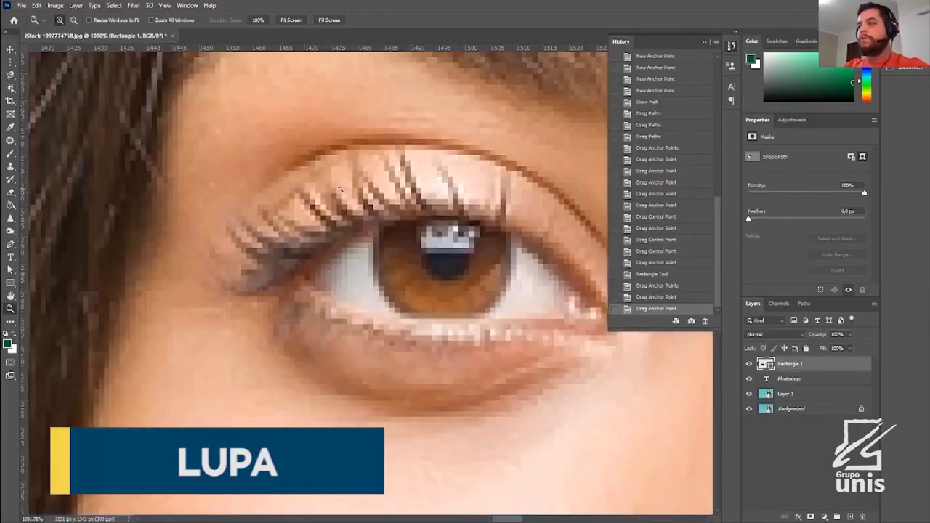
Step: Zoom out from the eye with the Zoom tool until the head and the green shape are in view
{"action": "left_click", "coordinate": [73, 20]}
{"action": "left_click", "coordinate": [441, 310]}
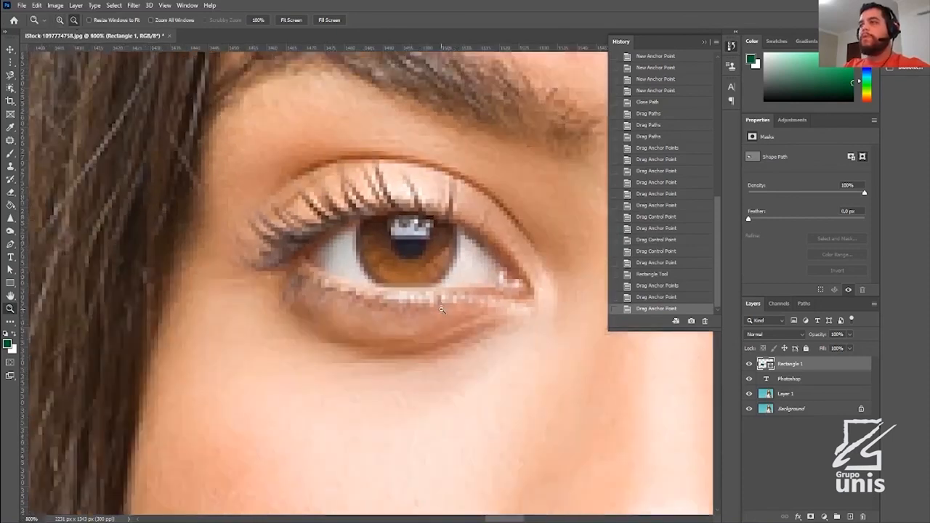
{"action": "left_click", "coordinate": [441, 311]}
{"action": "left_click", "coordinate": [442, 310]}
{"action": "left_click", "coordinate": [442, 310]}
{"action": "left_click", "coordinate": [441, 311]}
{"action": "left_click", "coordinate": [441, 311]}
{"action": "left_click", "coordinate": [441, 311]}
{"action": "left_click", "coordinate": [441, 310]}
{"action": "left_click", "coordinate": [441, 311]}
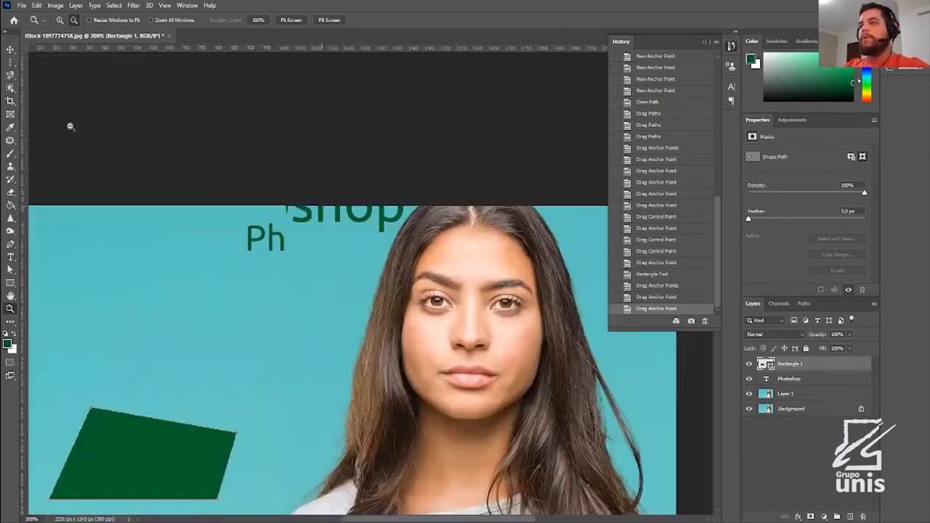
Step: Activate the Move tool and zoom the canvas in and out several times, finishing at 600%
{"action": "key", "text": "v"}
{"action": "key", "text": "ctrl"}
{"action": "key", "text": "ctrl+plus"}
{"action": "key", "text": "ctrl+plus"}
{"action": "key", "text": "ctrl+plus"}
{"action": "key", "text": "ctrl+plus"}
{"action": "key", "text": "ctrl+plus"}
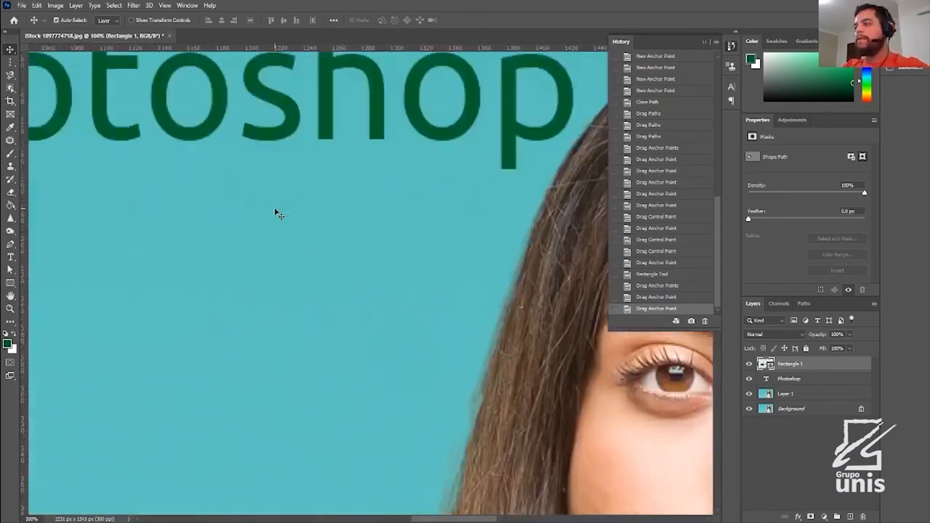
{"action": "key", "text": "ctrl+minus"}
{"action": "key", "text": "ctrl+minus"}
{"action": "key", "text": "ctrl+minus"}
{"action": "key", "text": "ctrl+minus"}
{"action": "key", "text": "ctrl+minus"}
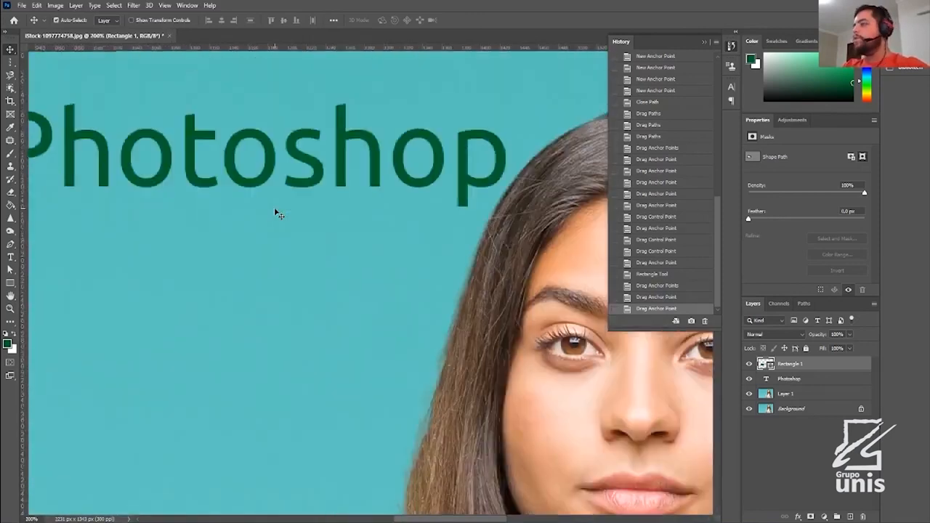
{"action": "key", "text": "ctrl+plus"}
{"action": "key", "text": "ctrl+plus"}
{"action": "key", "text": "ctrl+plus"}
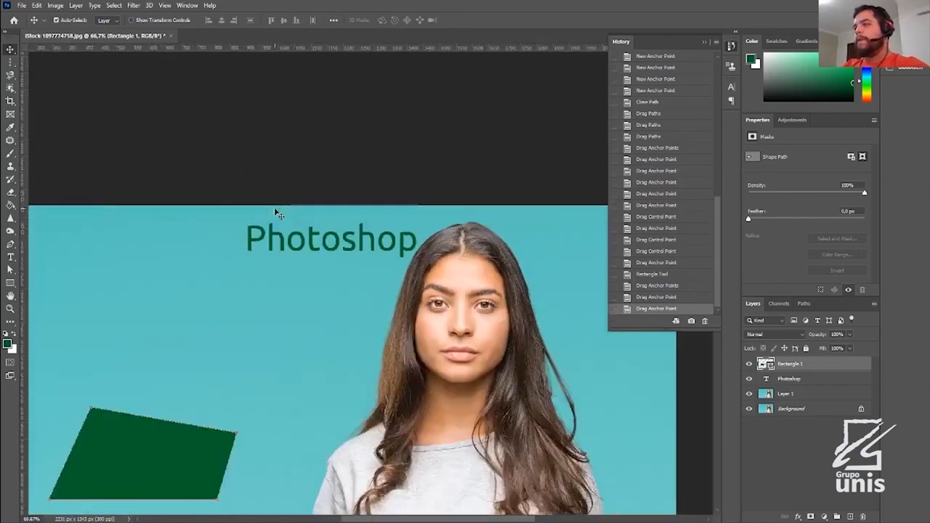
{"action": "key", "text": "ctrl+plus"}
{"action": "key", "text": "ctrl+plus"}
{"action": "key", "text": "ctrl+plus"}
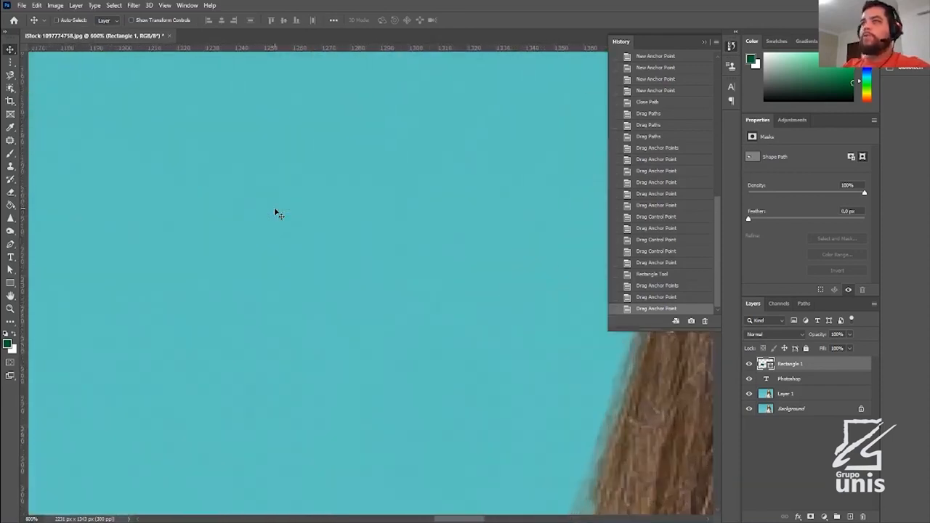
Step: Pan to the eye, magnify it to 6400% and zoom back to 3200% to examine its individual pixels
{"action": "left_click_drag", "start_coordinate": [601, 259], "coordinate": [181, 124]}
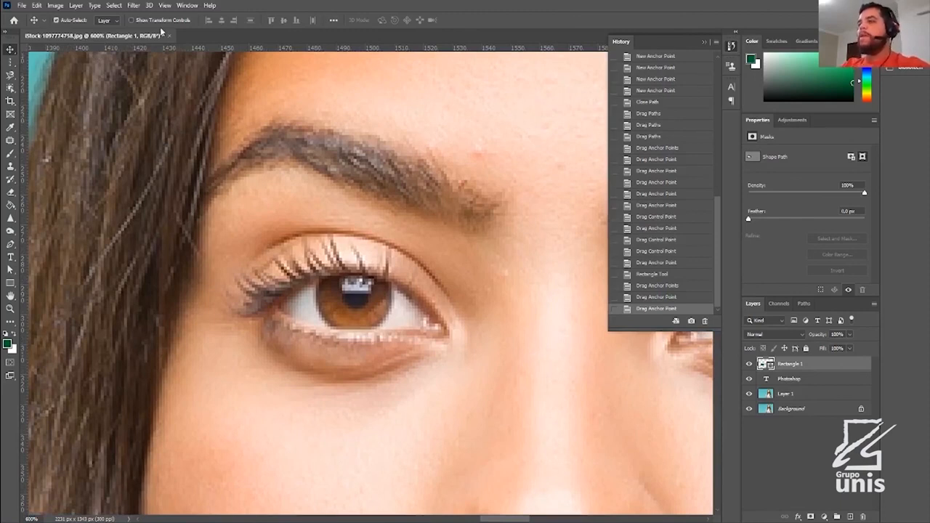
{"action": "key", "text": "ctrl+plus"}
{"action": "key", "text": "ctrl+plus"}
{"action": "key", "text": "ctrl+plus"}
{"action": "key", "text": "ctrl+plus"}
{"action": "key", "text": "ctrl+plus"}
{"action": "key", "text": "ctrl+plus"}
{"action": "key", "text": "ctrl+plus"}
{"action": "key", "text": "ctrl+plus"}
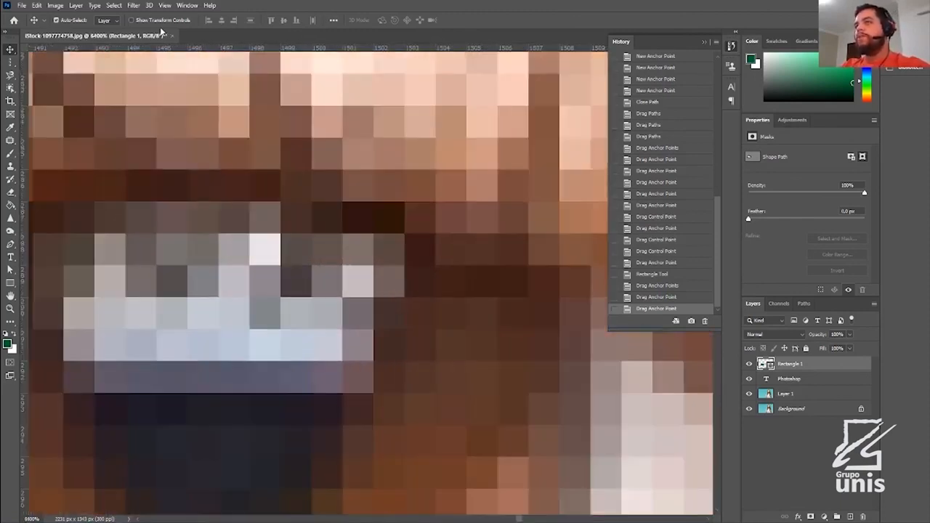
{"action": "key", "text": "ctrl+minus"}
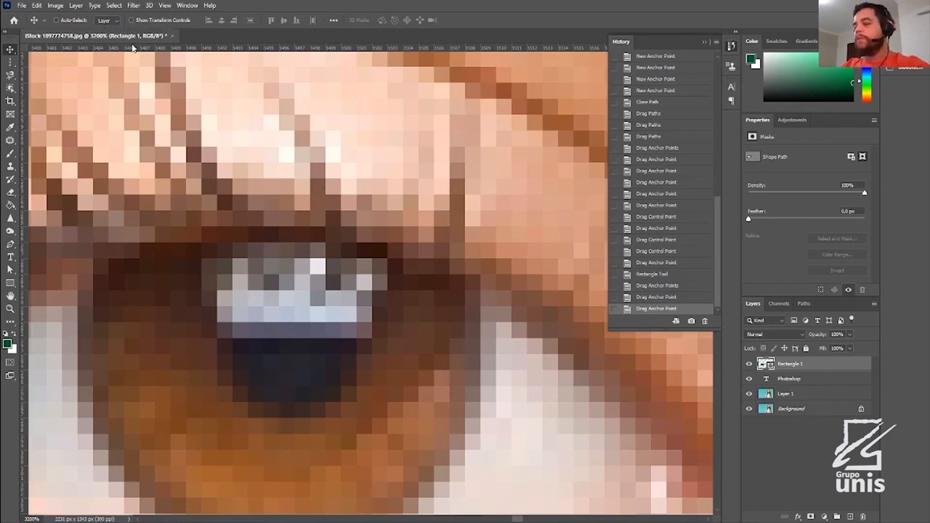
{"action": "key", "text": "ctrl"}
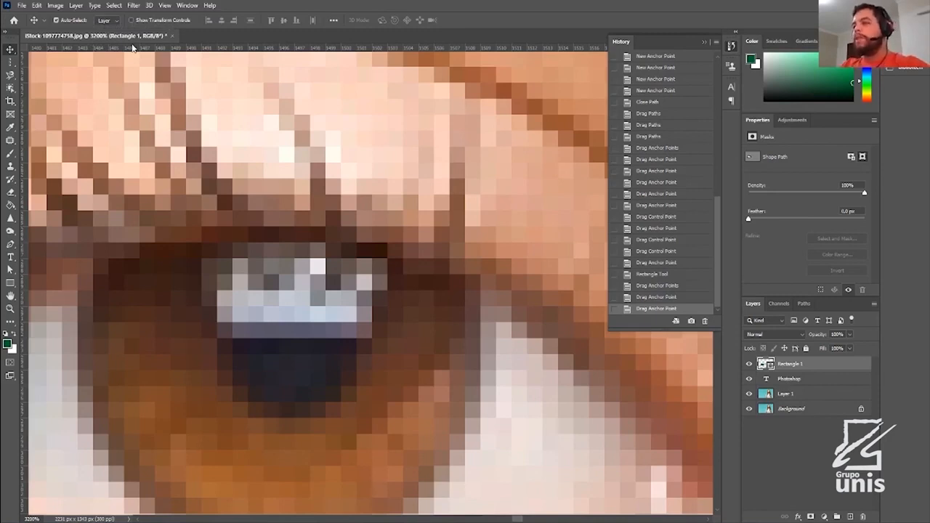